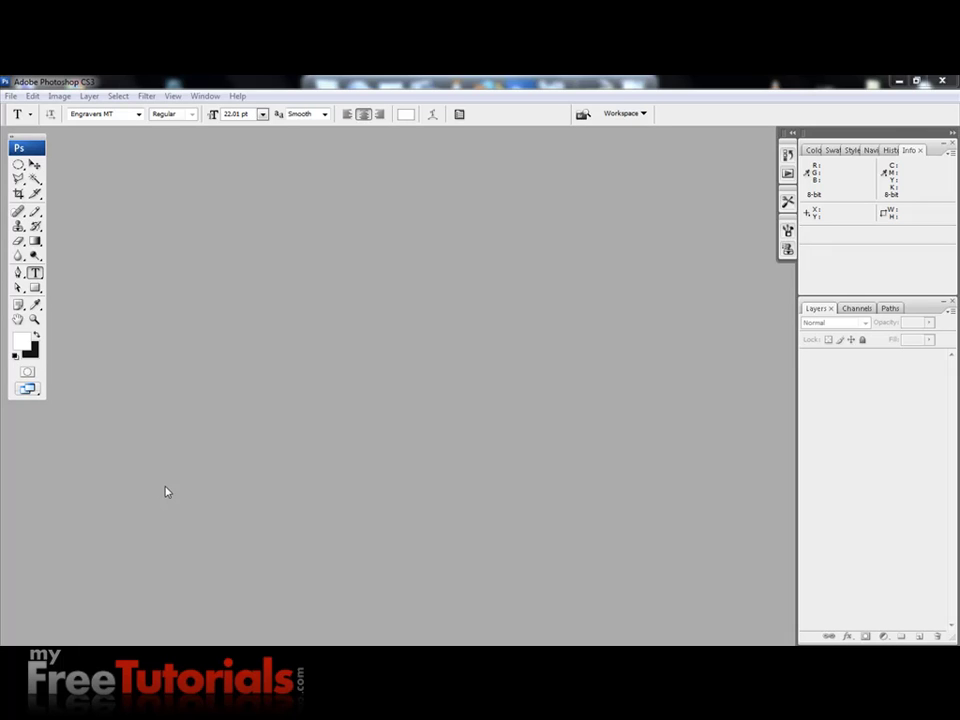
- Make black the foreground colour and create a new 500 x 500 pixel document
key("x")
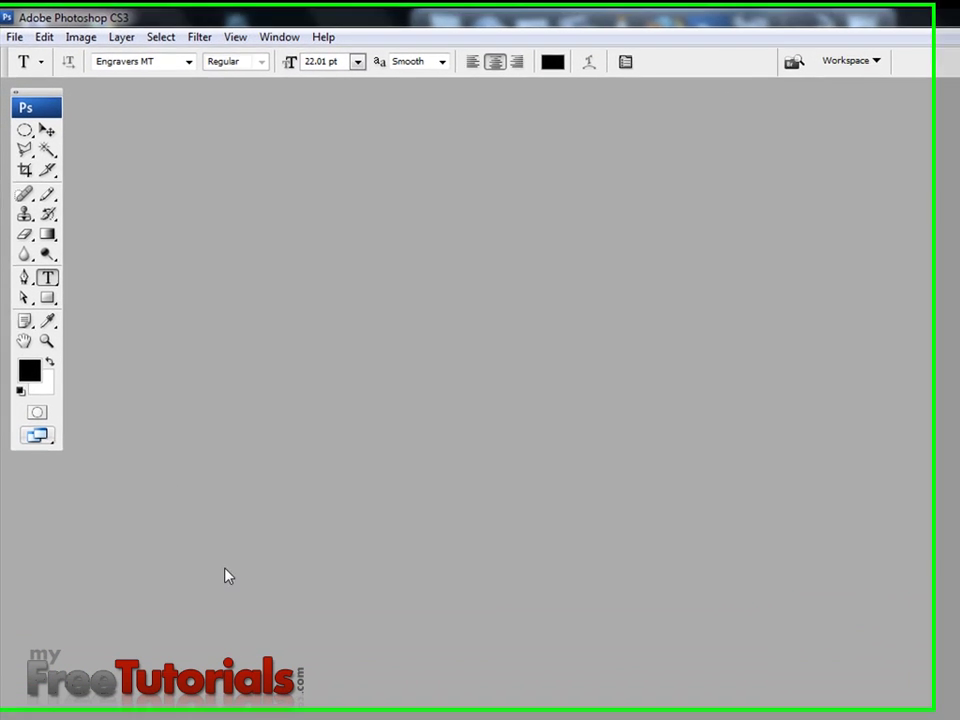
left_click(47, 126)
left_click(15, 29)
left_click(37, 56)
type("500")
key("Tab")
key("Tab")
type("500")
key("Return")
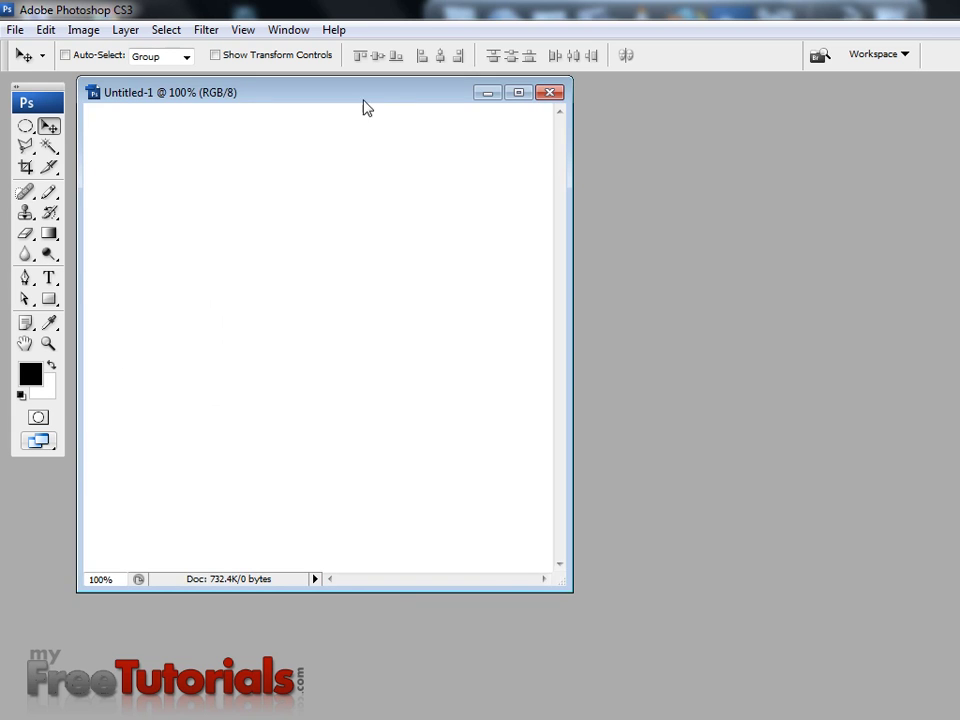
- Draw a black square with the Rectangle tool and move it slightly down the canvas
left_click_drag(366, 105, 437, 157)
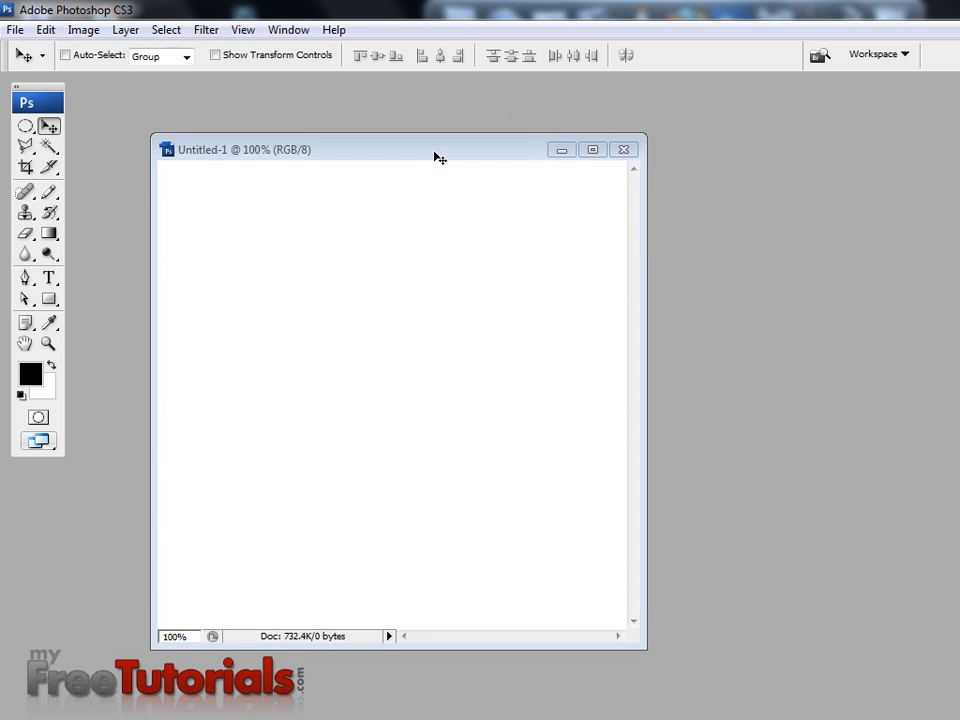
left_click(48, 298)
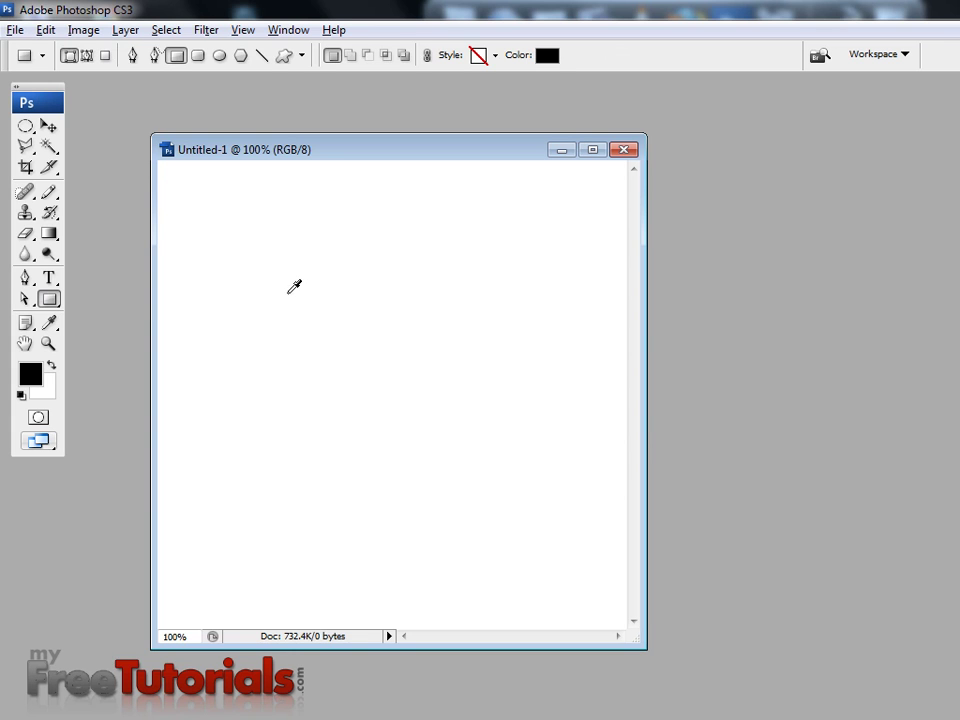
mouse_move(292, 293)
left_mouse_down()
mouse_move(398, 396)
mouse_move(389, 389)
left_mouse_up()
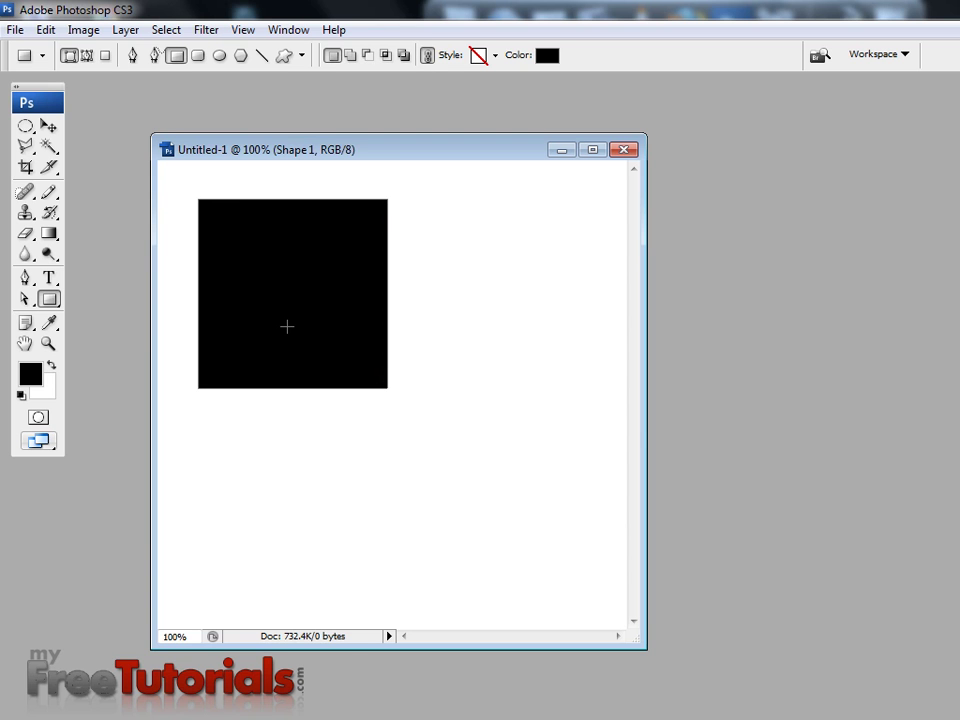
key("c")
key("v")
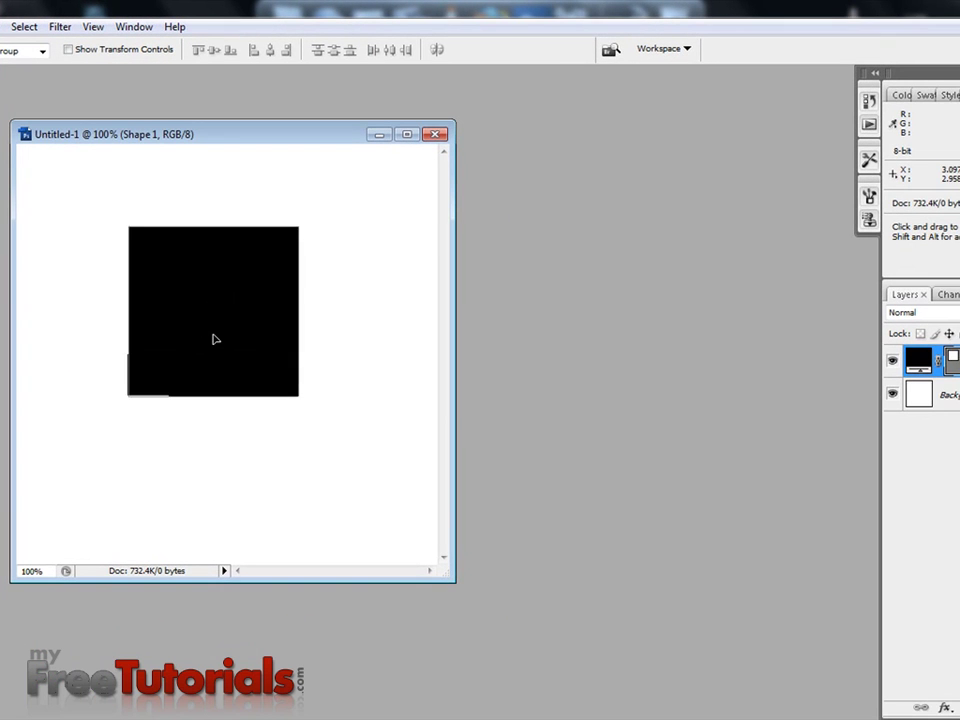
left_click_drag(213, 339, 209, 357)
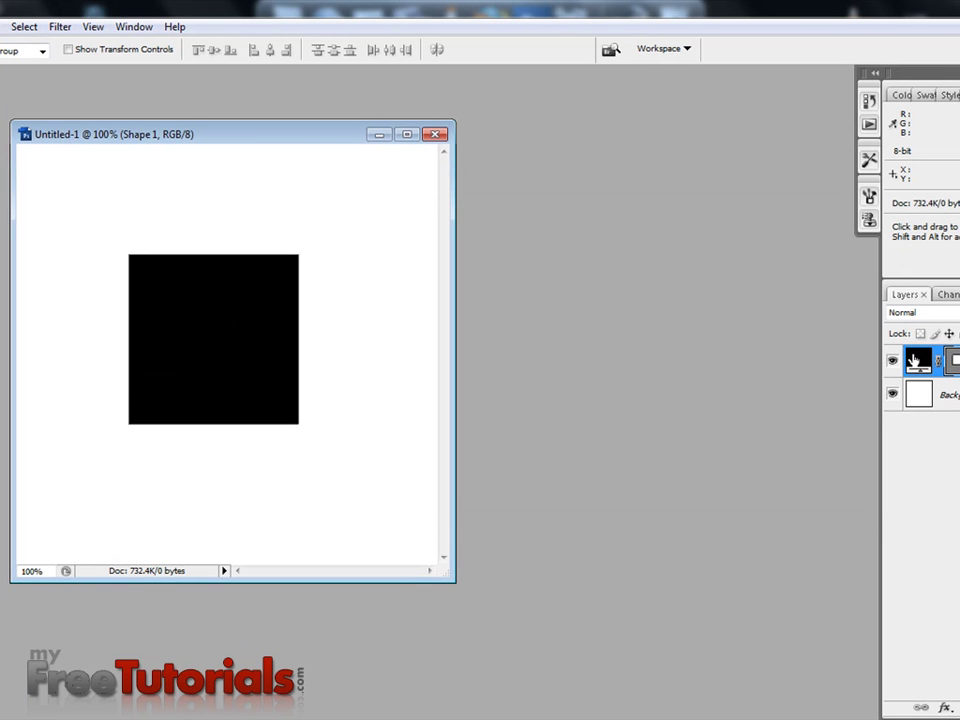
- Fill the square with dark grey #2e2e2e and rasterize its layer
double_click(921, 365)
left_click_drag(458, 458, 453, 423)
left_click(842, 240)
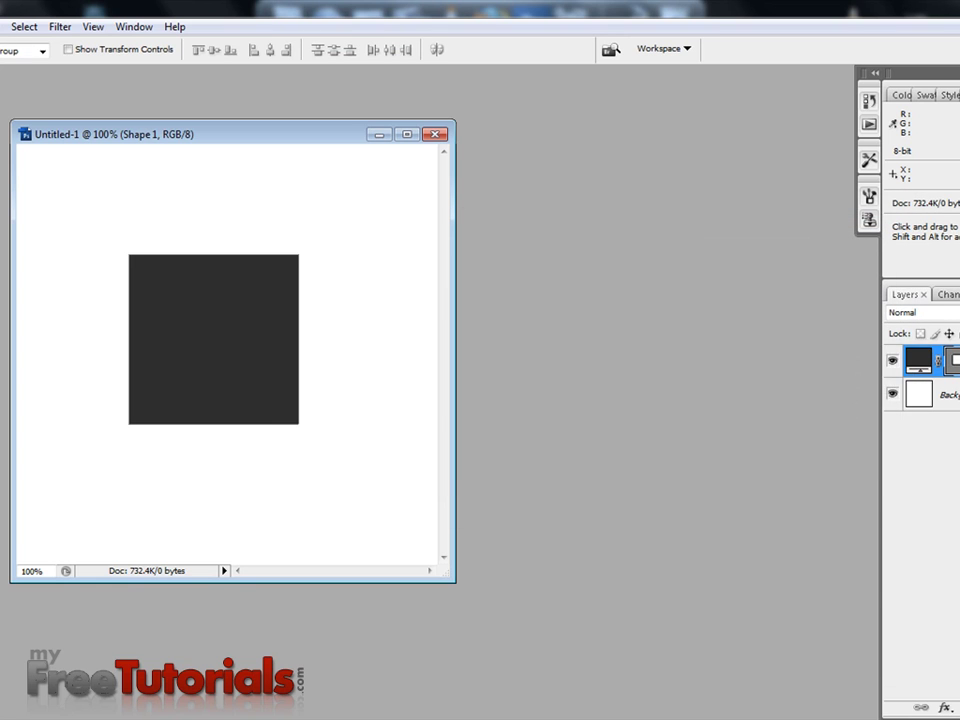
right_click(945, 362)
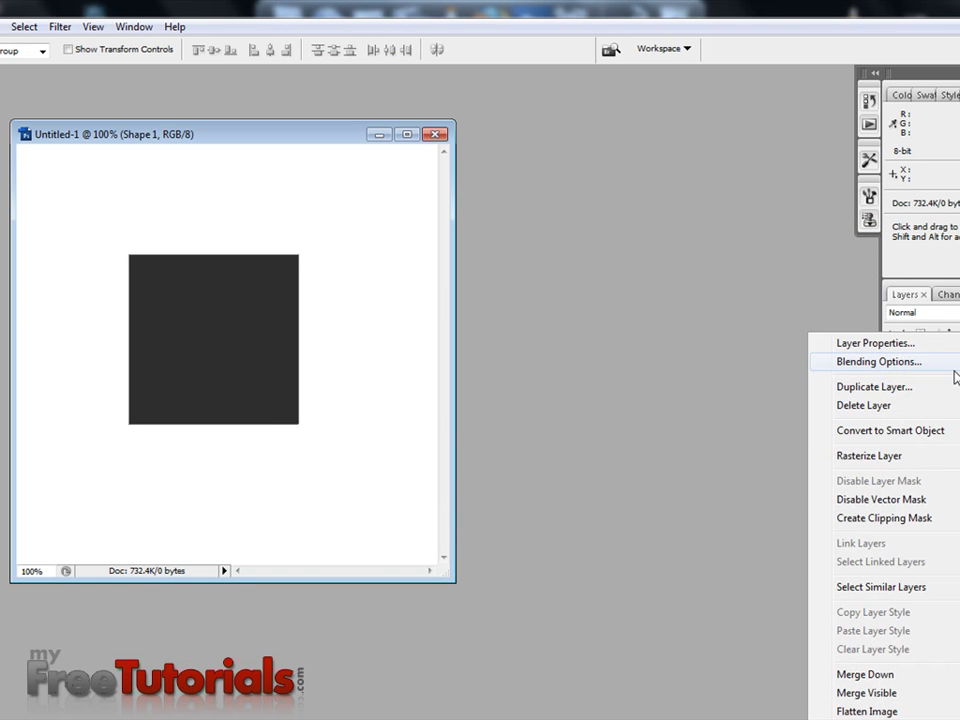
left_click(900, 457)
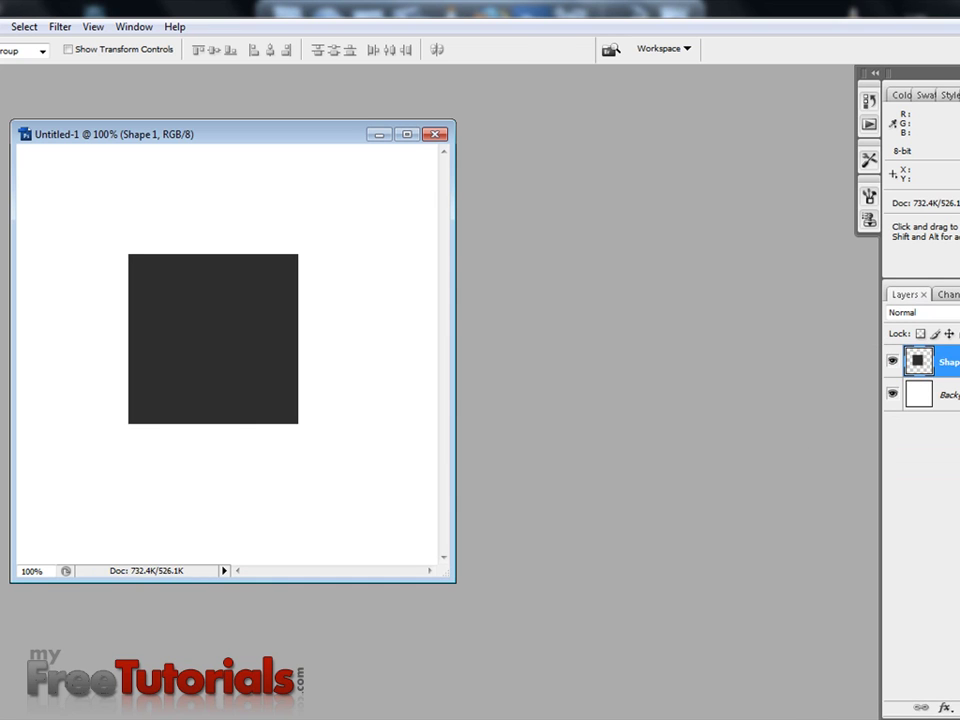
- Rotate the square 45° and squash it vertically into a flat diamond
key("ctrl+t")
left_click(286, 49)
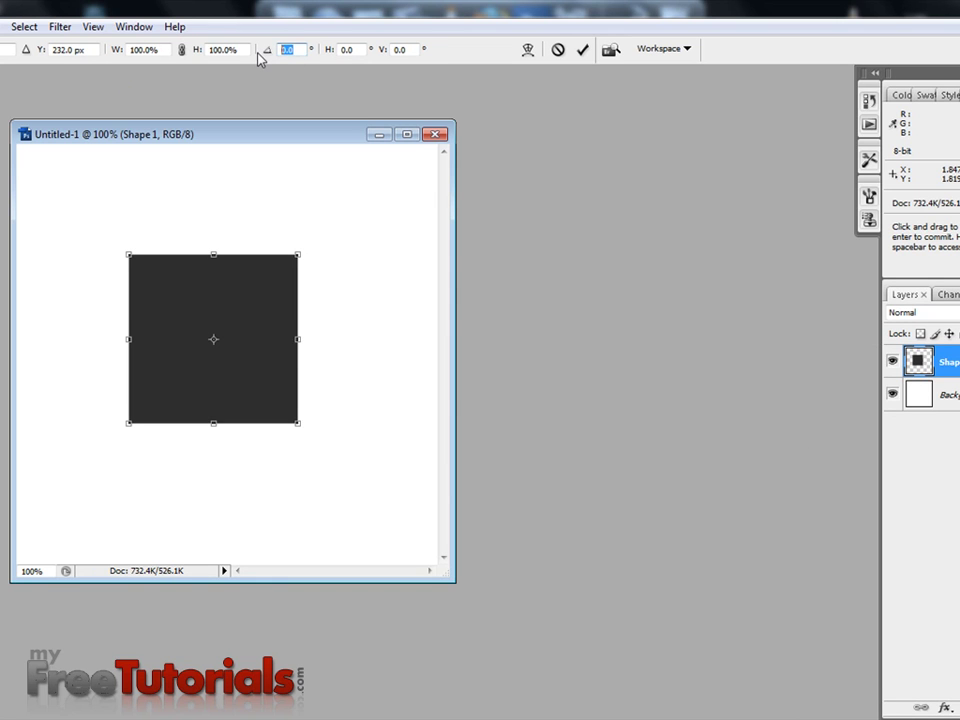
type("45")
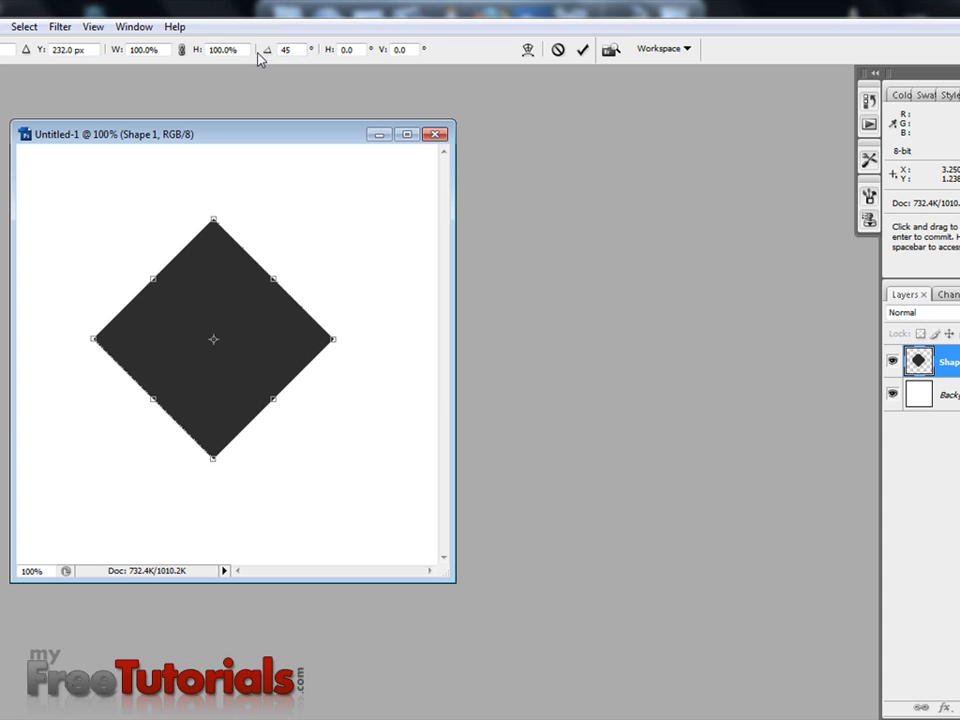
key("Return")
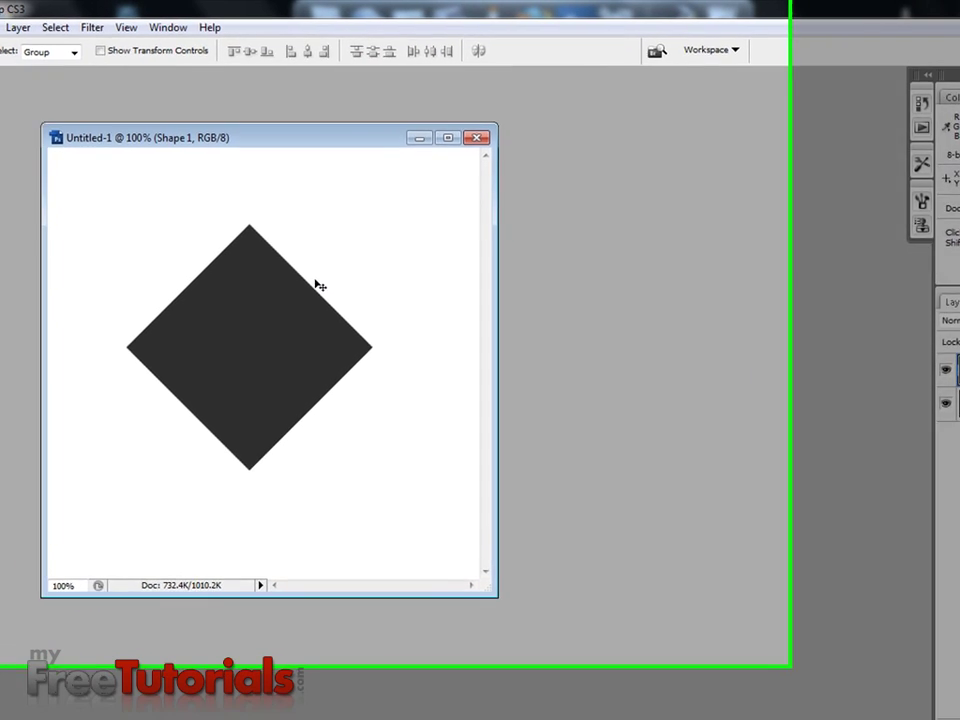
key("ctrl+t")
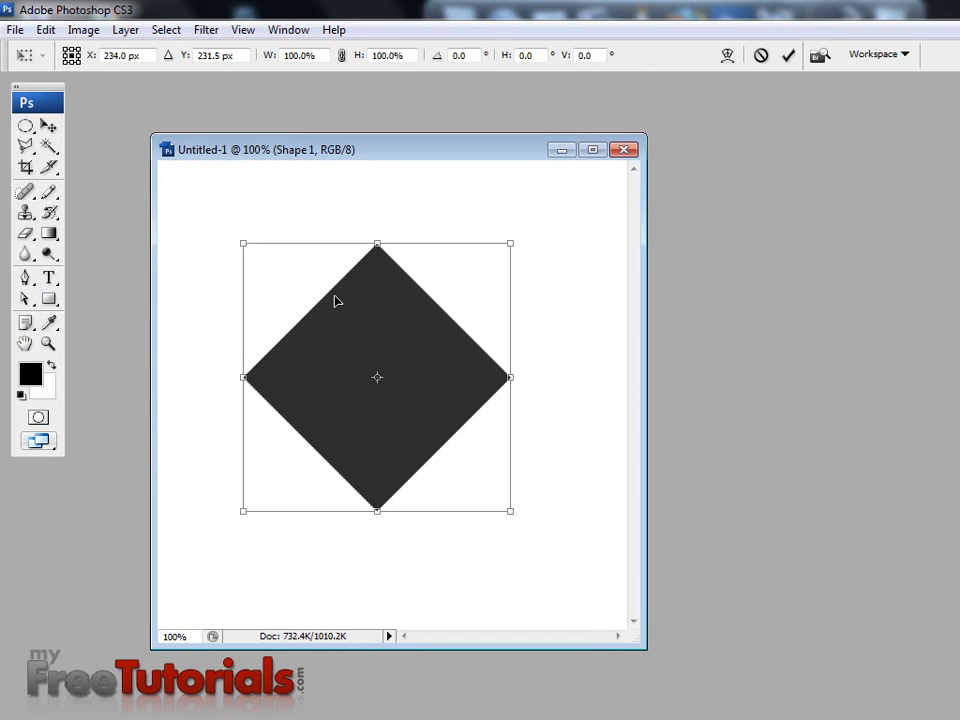
left_click_drag(377, 243, 382, 342)
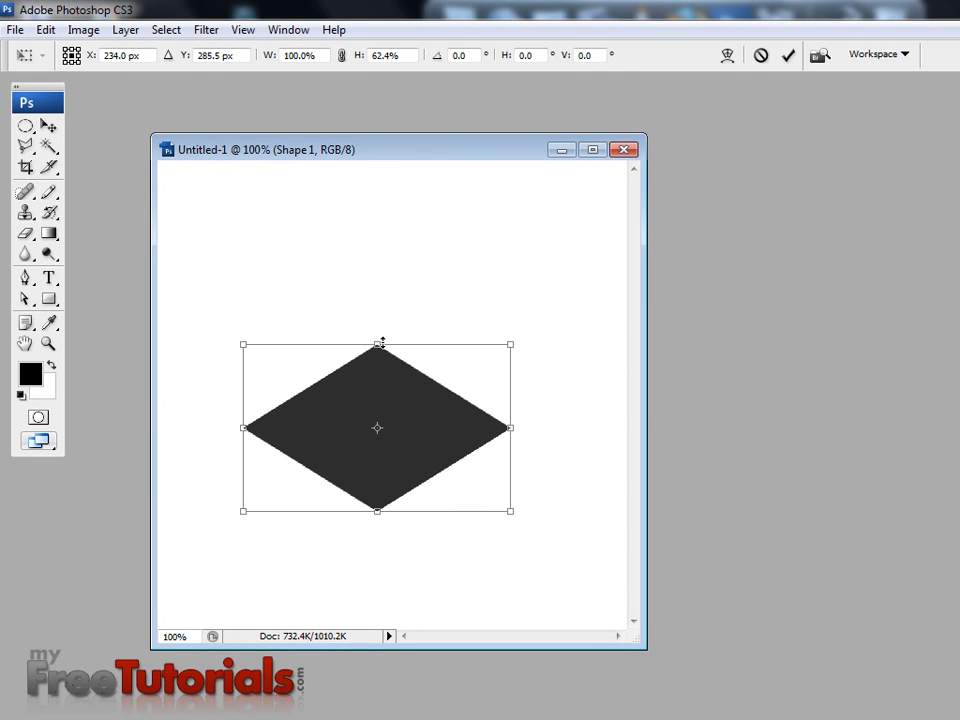
key("Return")
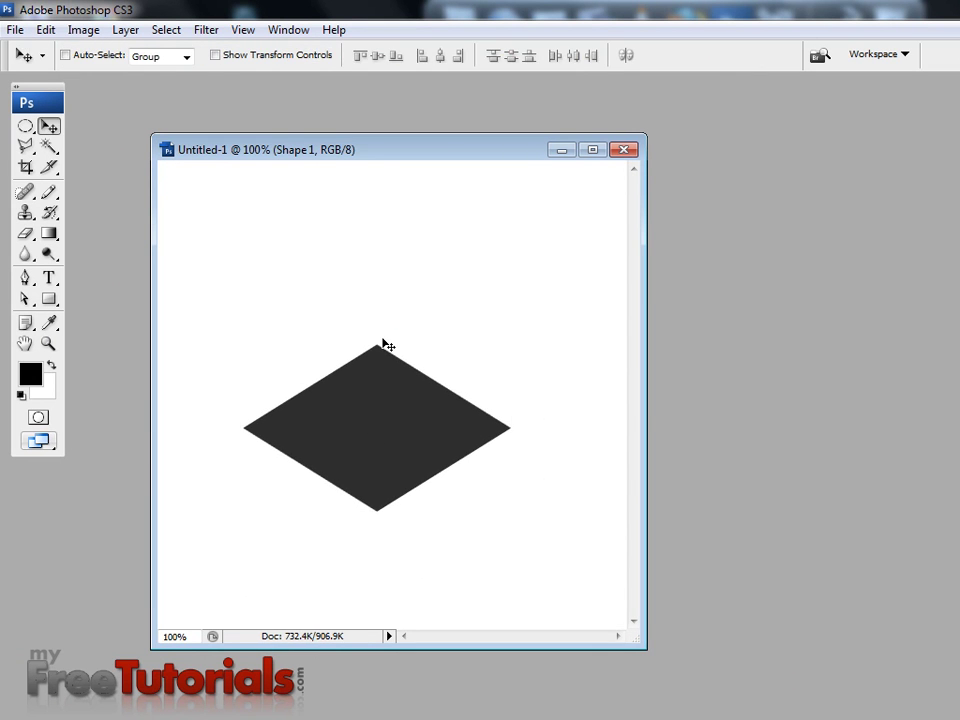
- Distort the diamond's corners and edges into a rough perspective plane
key("ctrl+t")
right_click(386, 396)
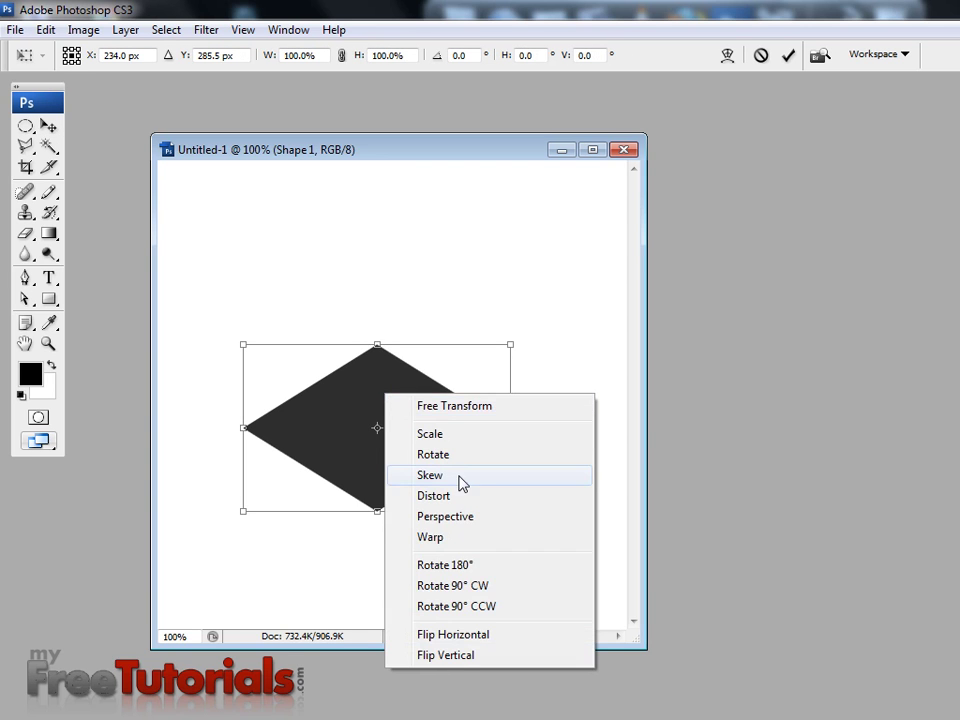
left_click(456, 496)
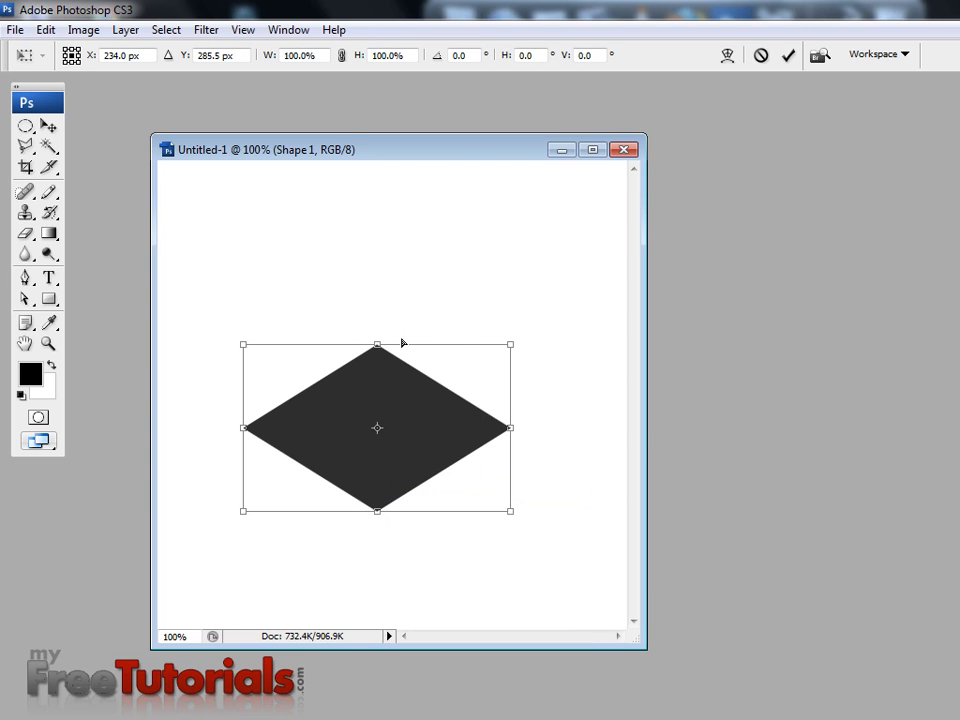
left_click_drag(510, 346, 461, 347)
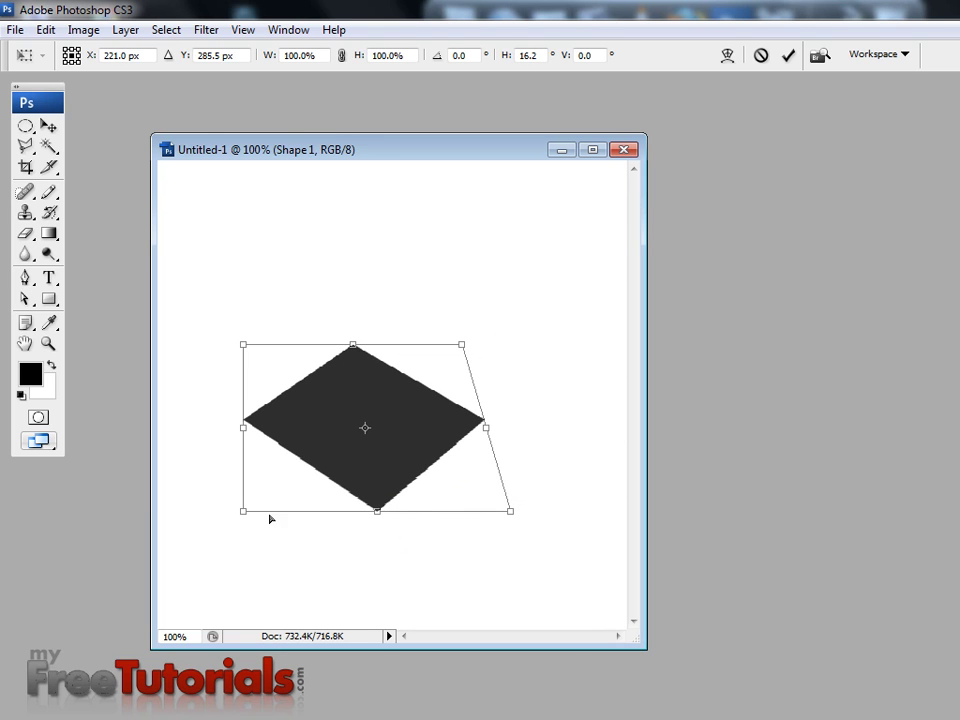
left_click_drag(513, 518, 549, 517)
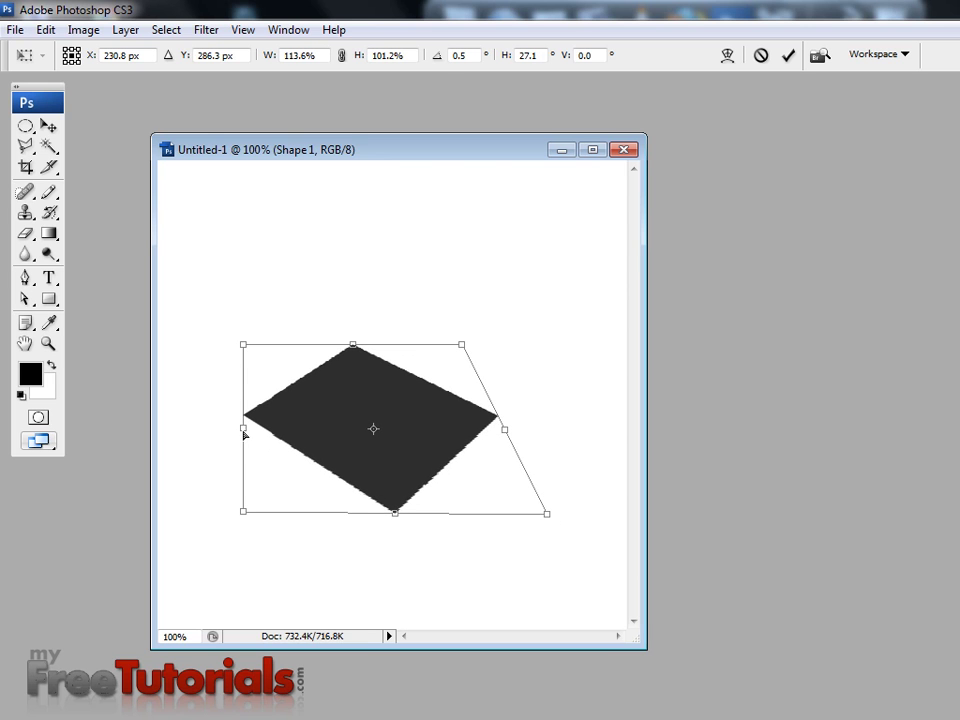
left_click_drag(245, 434, 236, 450)
left_click_drag(349, 353, 339, 385)
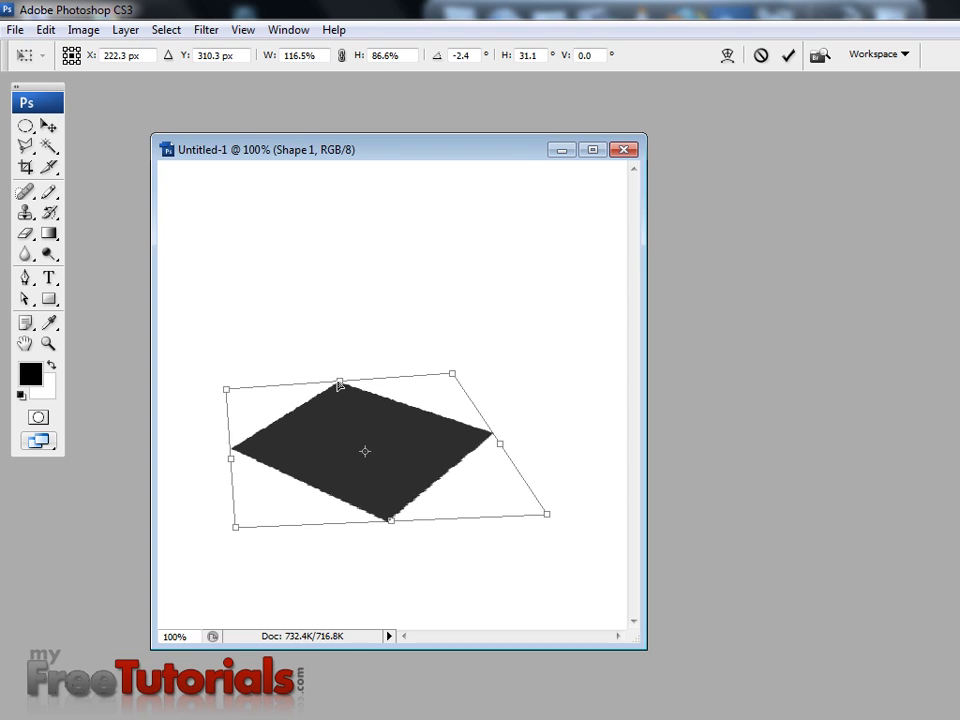
left_click_drag(453, 376, 481, 390)
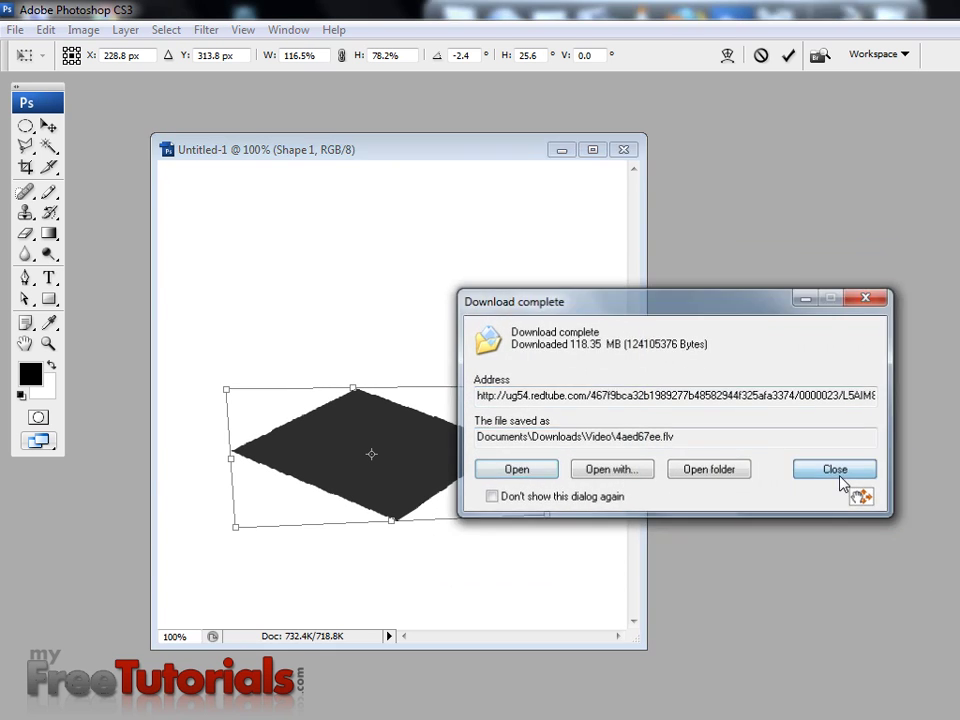
- Fine-tune the corners to skew and flatten the tile, then apply the distortion
left_click(800, 472)
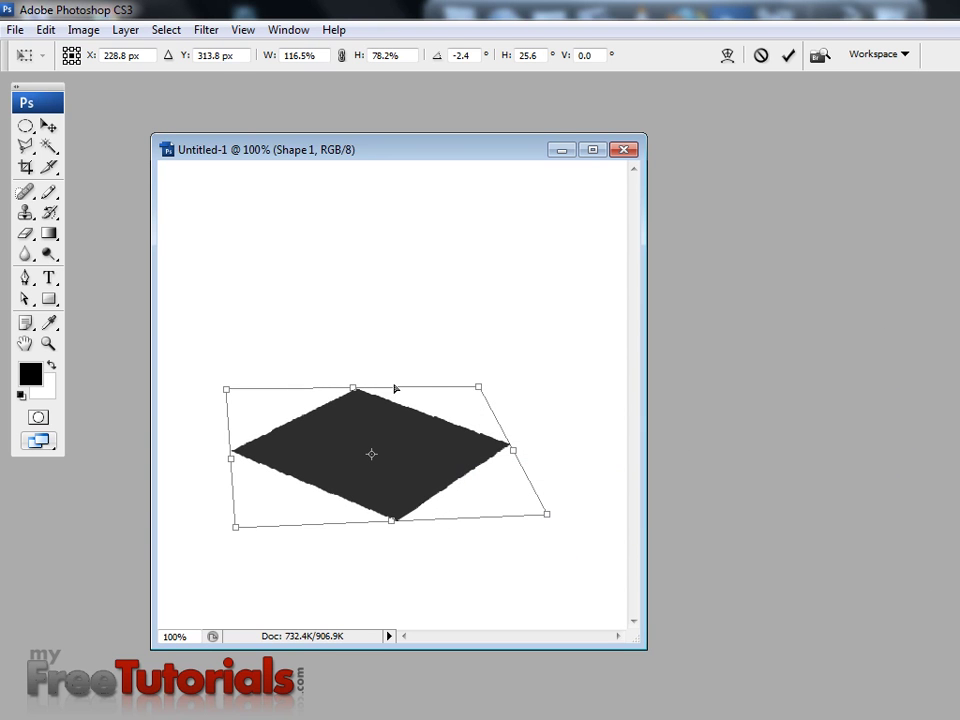
left_click_drag(228, 391, 221, 391)
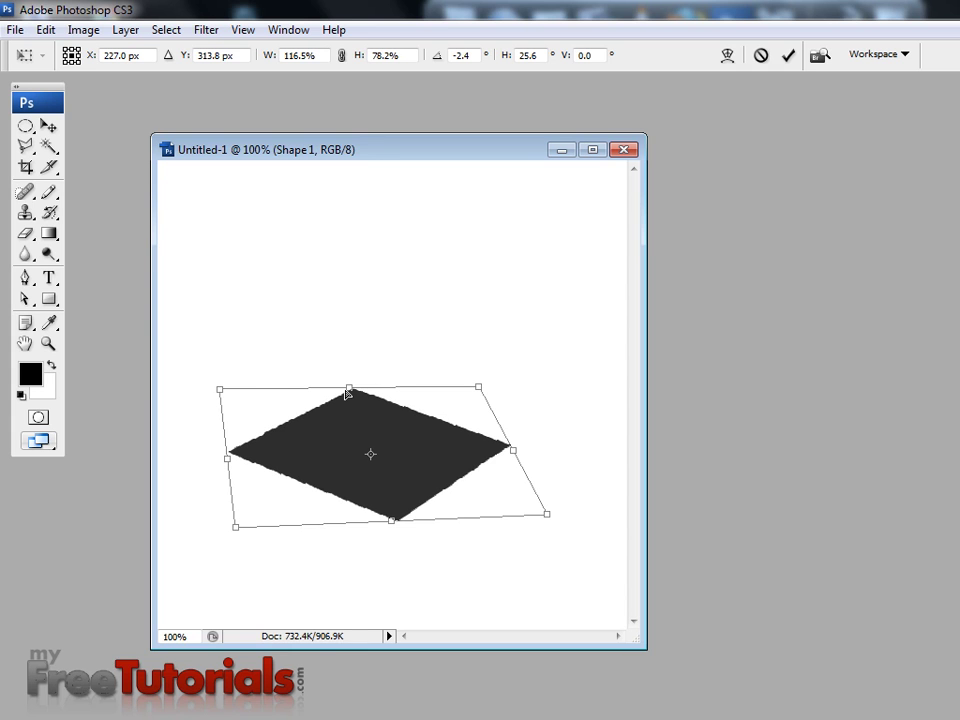
left_click_drag(347, 392, 337, 398)
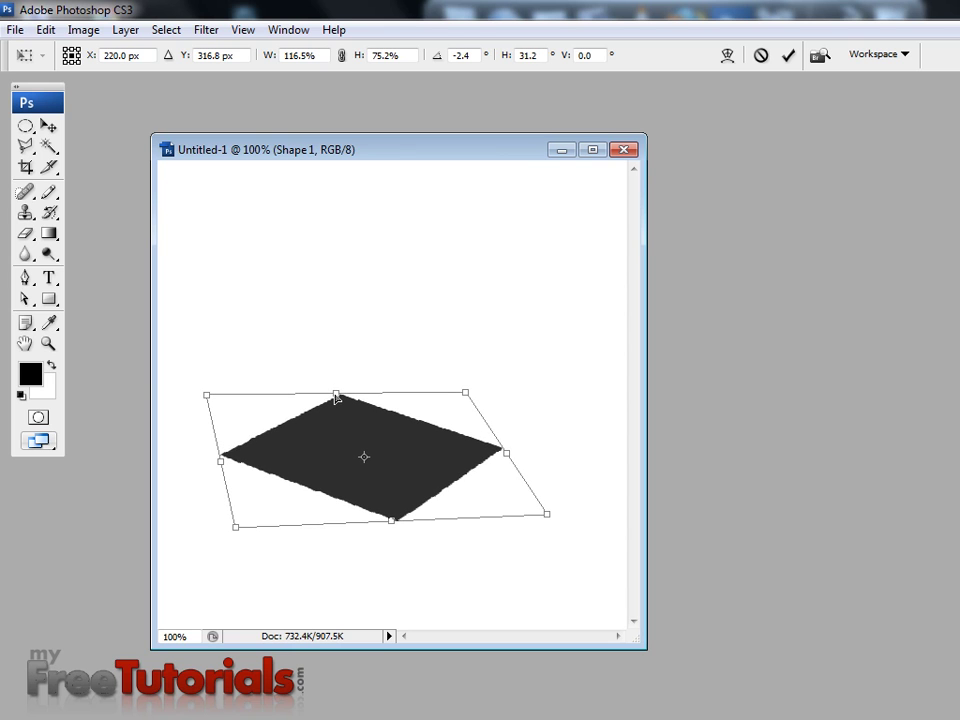
left_click_drag(466, 398, 461, 399)
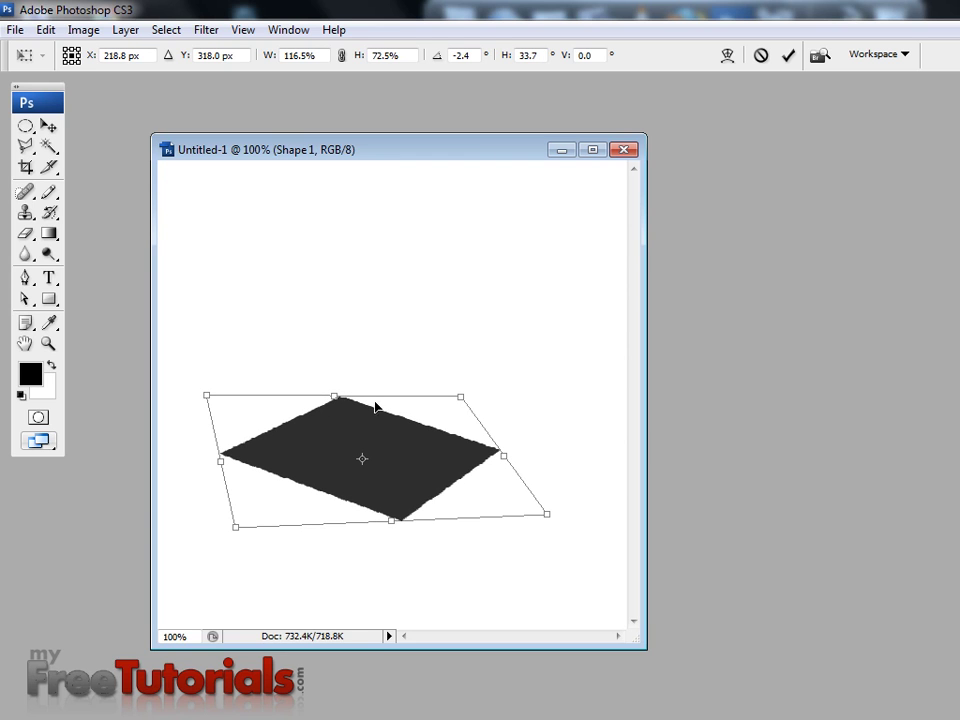
left_click_drag(333, 397, 333, 402)
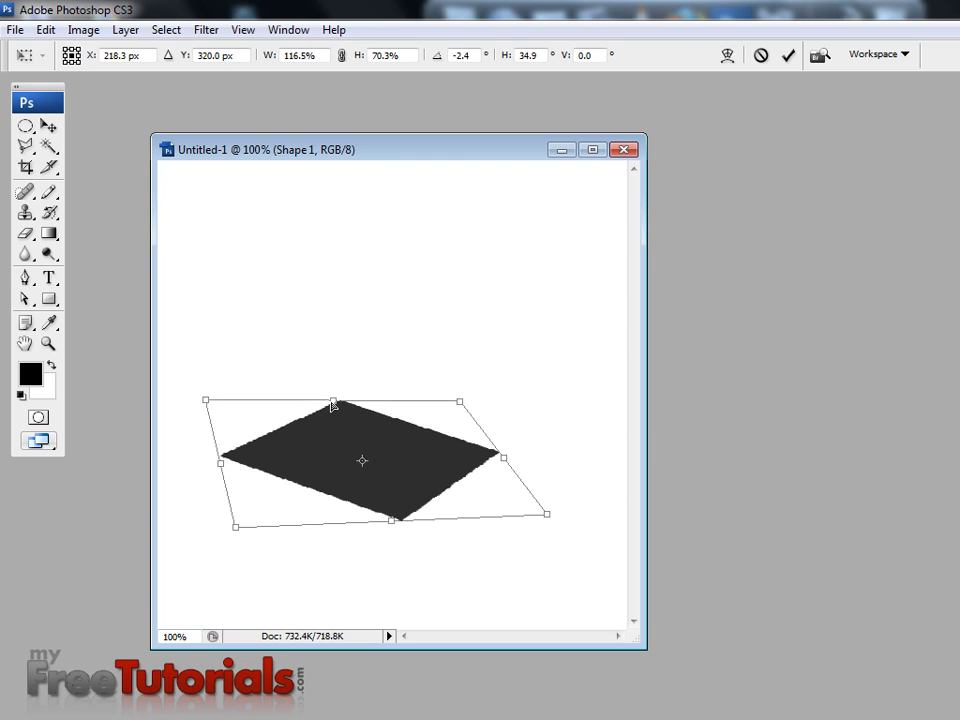
left_click_drag(206, 404, 216, 411)
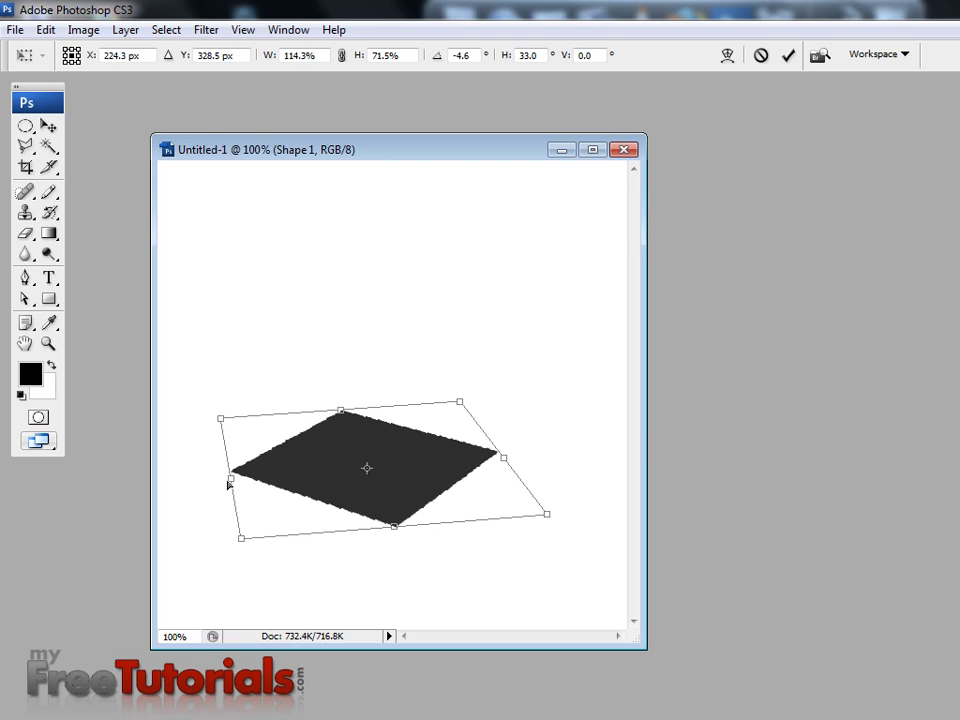
left_click_drag(225, 474, 224, 485)
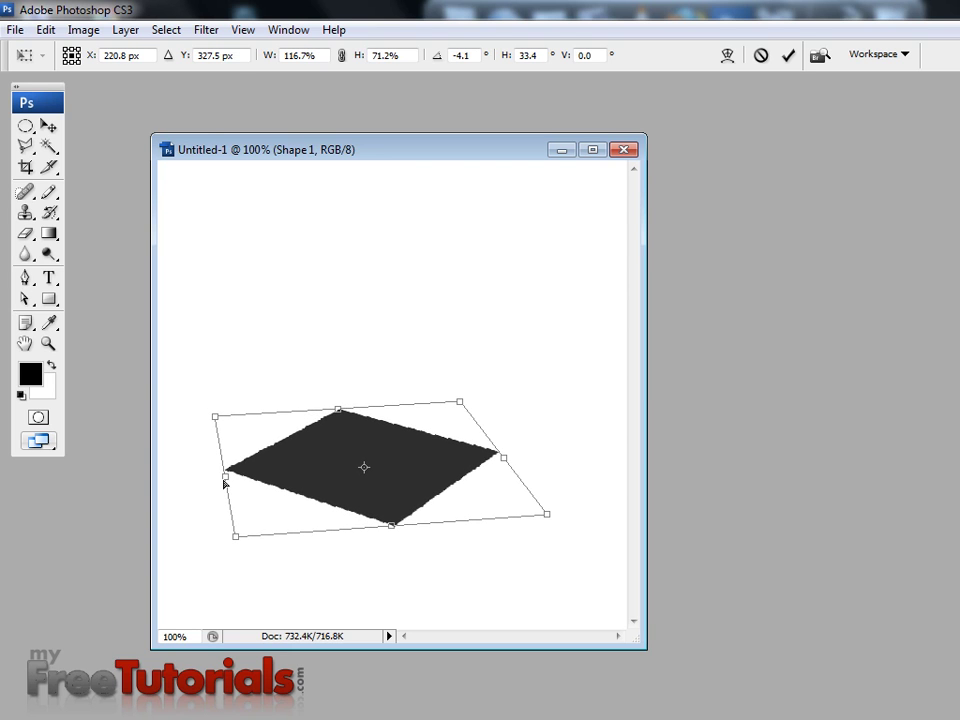
key("Return")
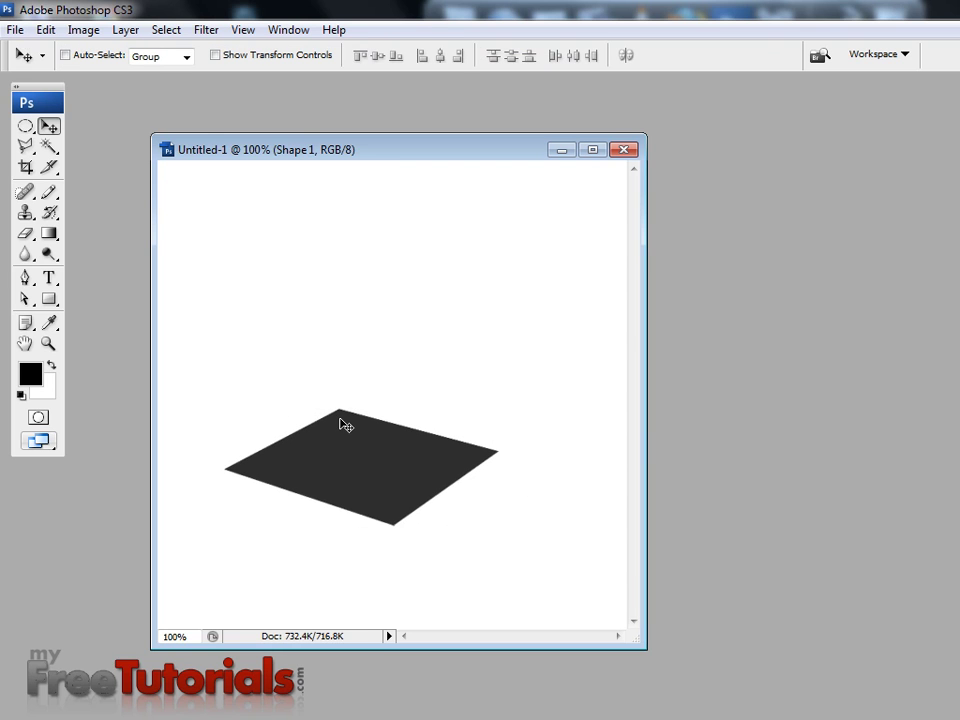
- Centre the tile, nudge its copy directly below it, and select Shape 1 copy
left_click_drag(380, 495, 392, 383)
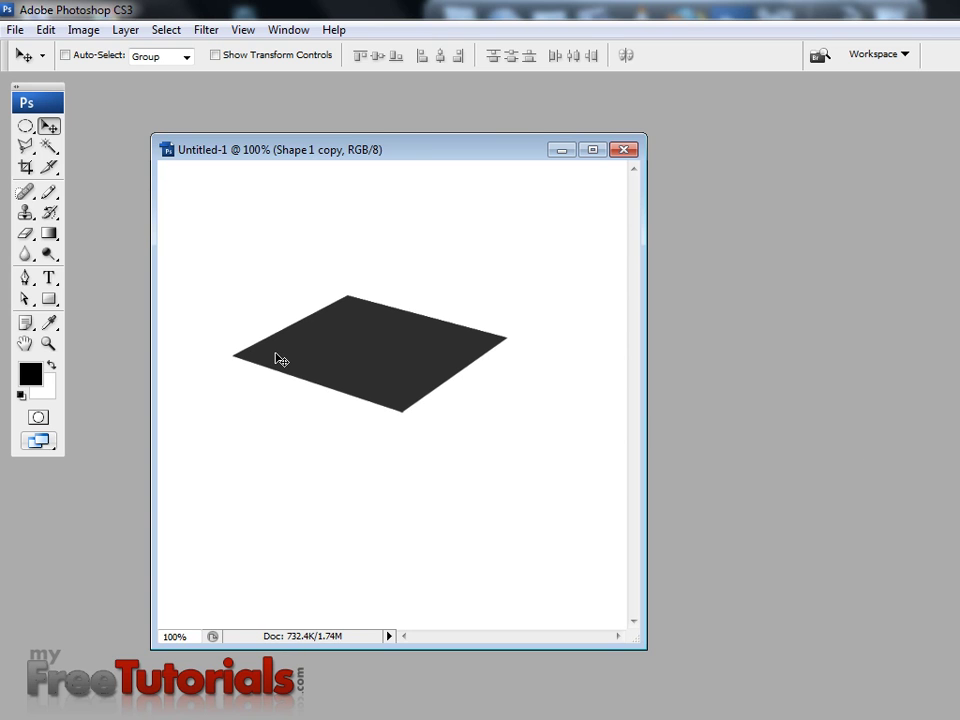
key("shift+Down")
key("shift+Down")
key("shift+Down")
key("shift+Down")
key("shift+Down")
key("shift+Down")
key("shift+Down")
key("shift+Down")
key("shift+Down")
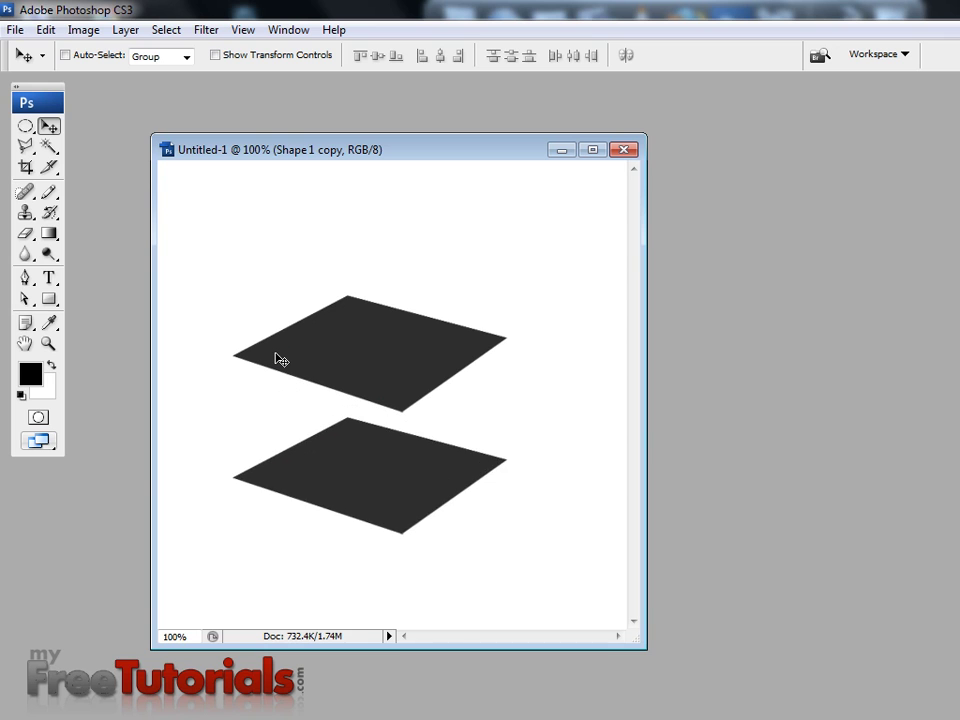
key("shift+Down")
key("shift+Down")
key("shift+Down")
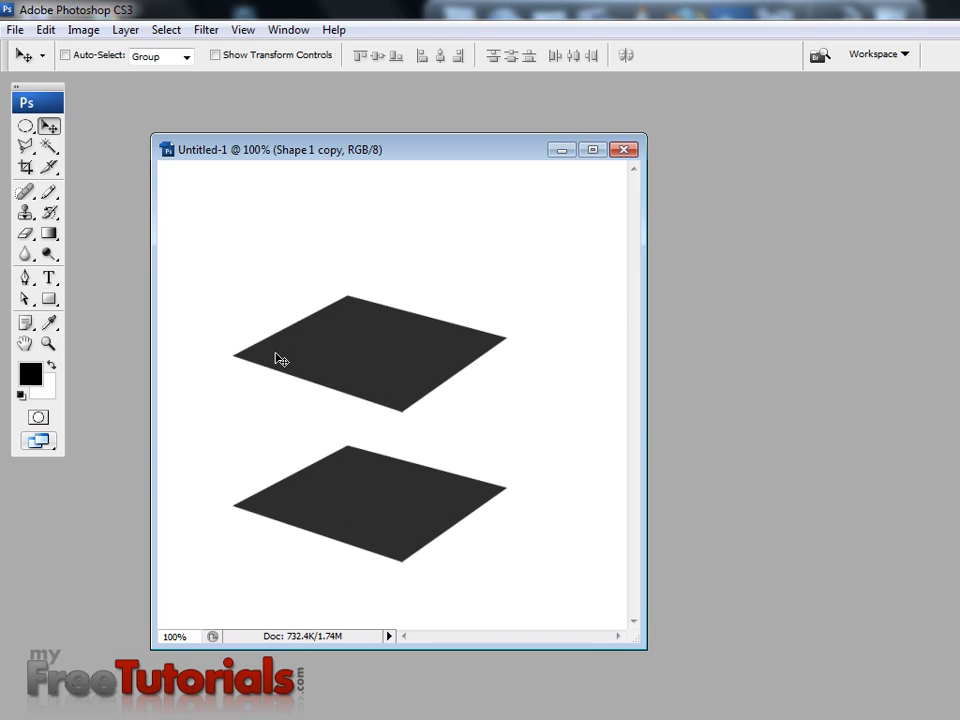
key("Down")
key("Down")
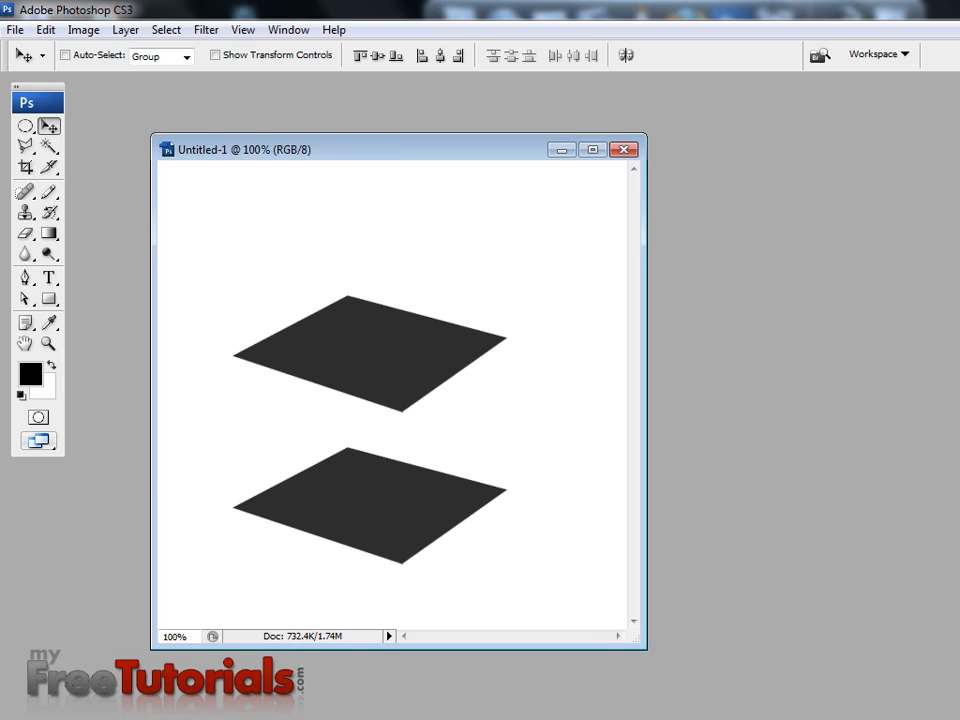
key("Up")
key("Up")
key("Up")
key("Up")
key("Up")
key("Up")
key("Up")
key("Up")
key("Up")
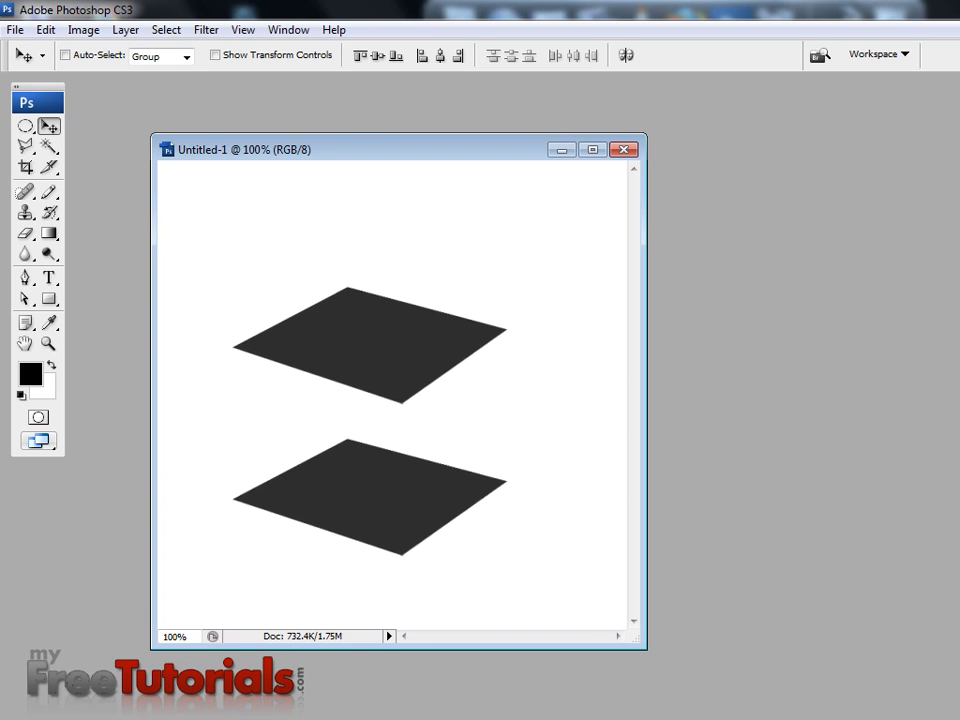
key("Up")
key("Up")
key("Up")
key("Up")
key("Up")
key("Up")
key("Up")
key("Up")
key("Up")
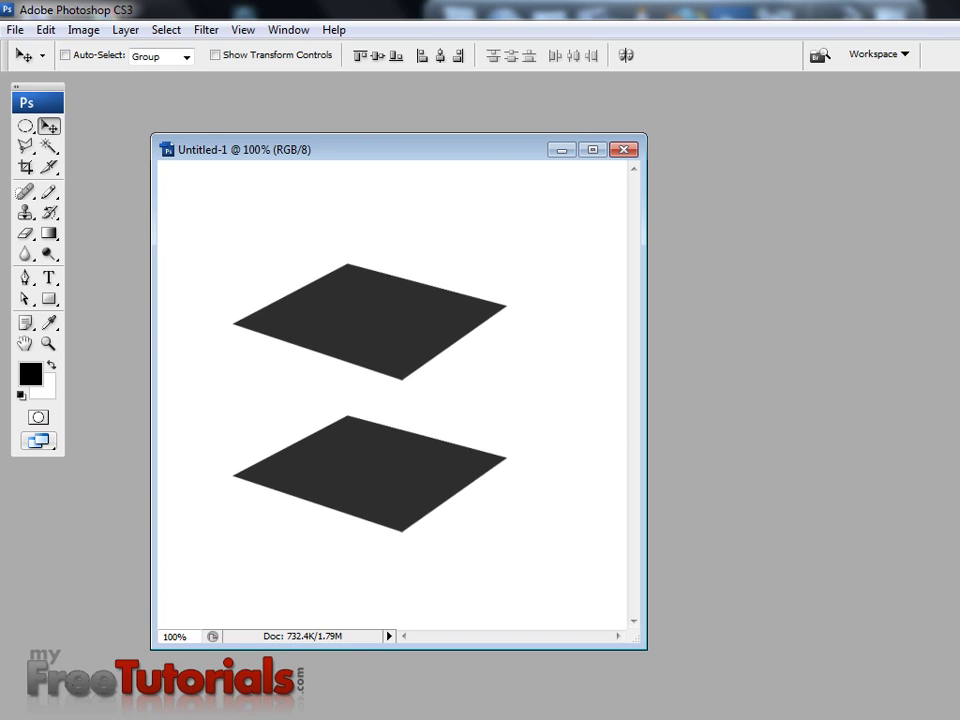
key("alt+bracketright")
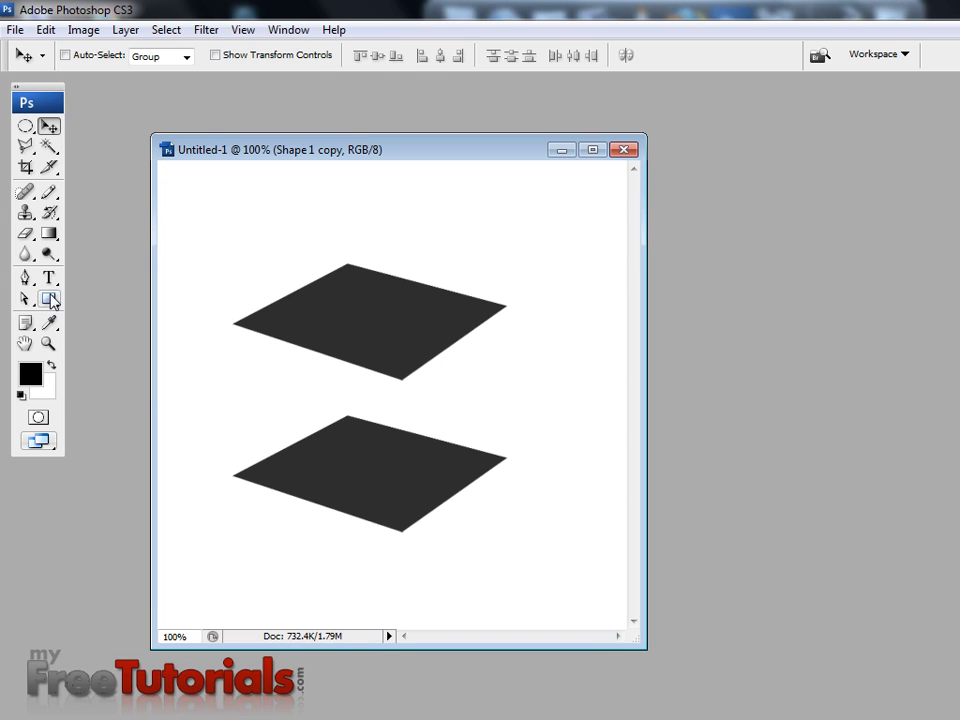
- Choose the Pen tool, zoom to 200% and enlarge the document window
left_click_drag(49, 298, 26, 285)
left_click(26, 283)
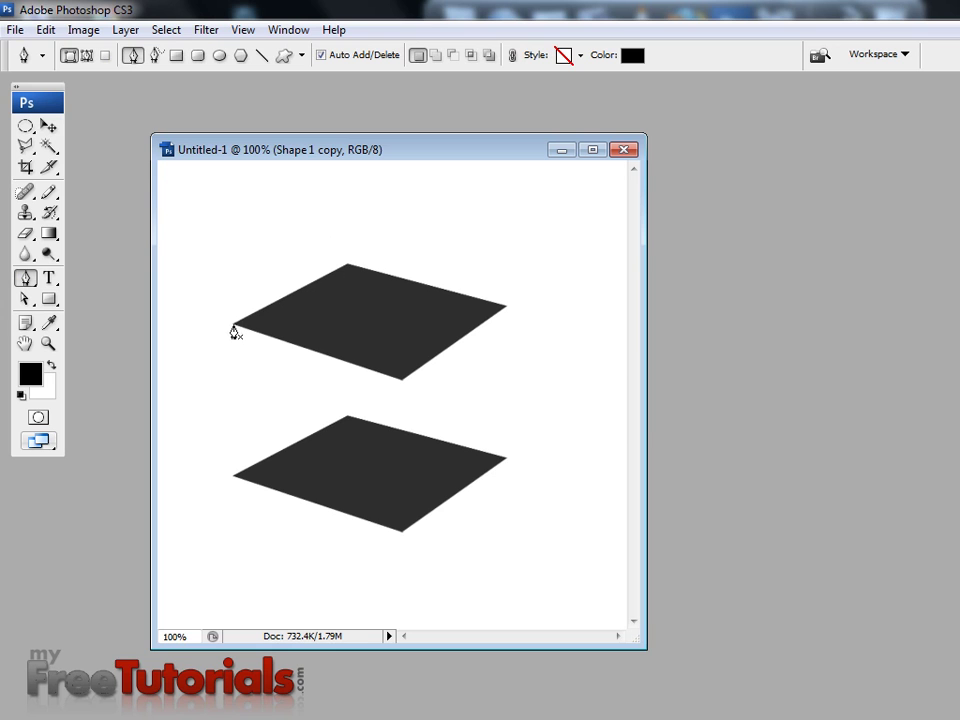
key("ctrl+plus")
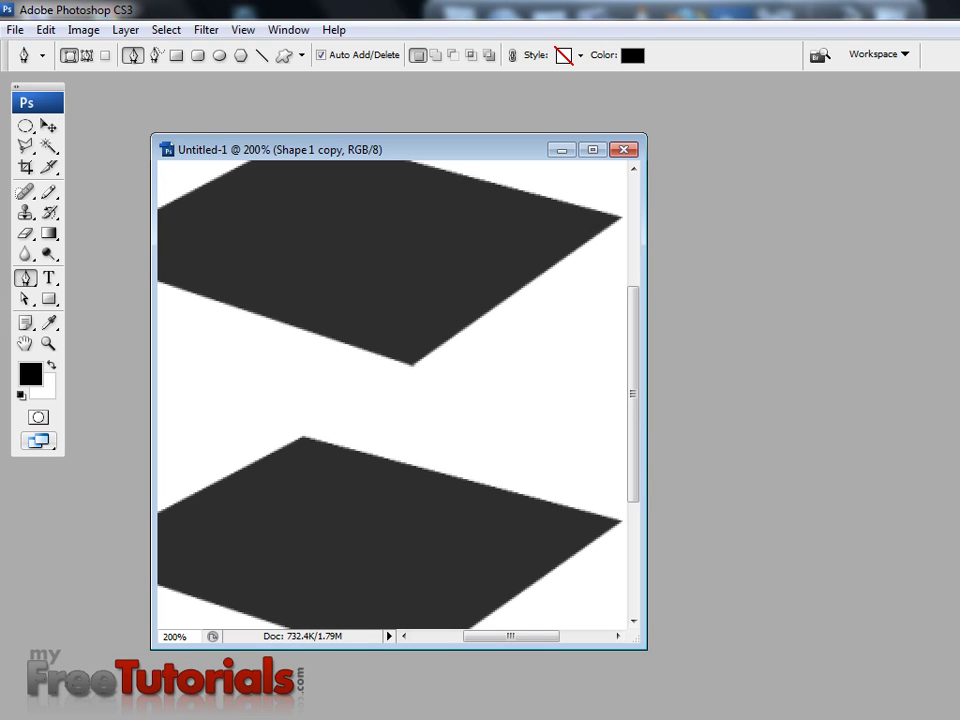
left_click_drag(646, 646, 877, 719)
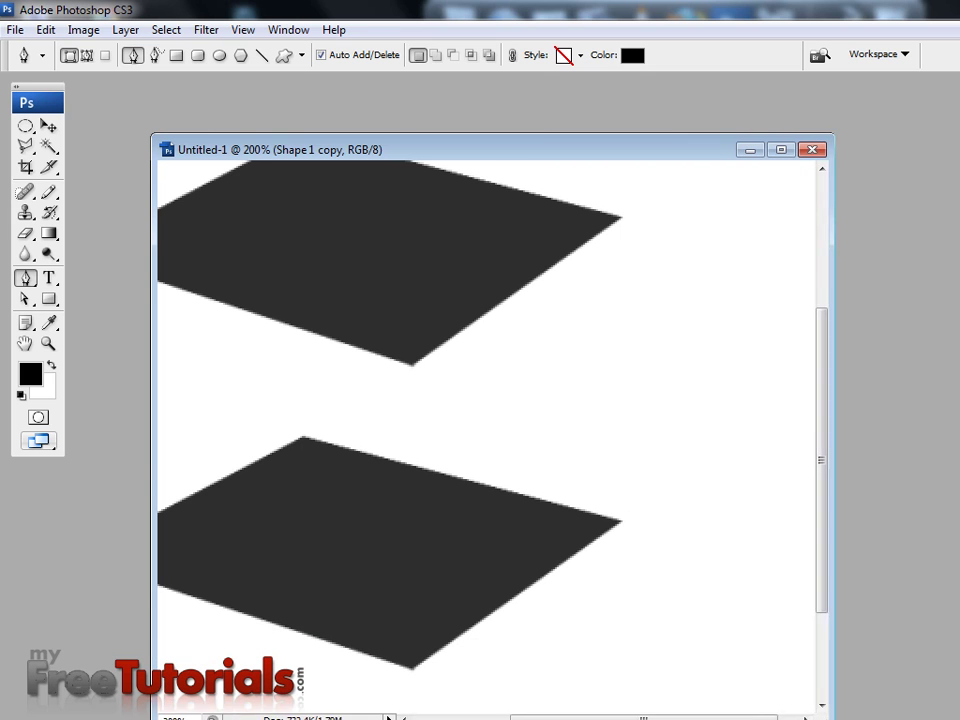
key("ctrl+plus")
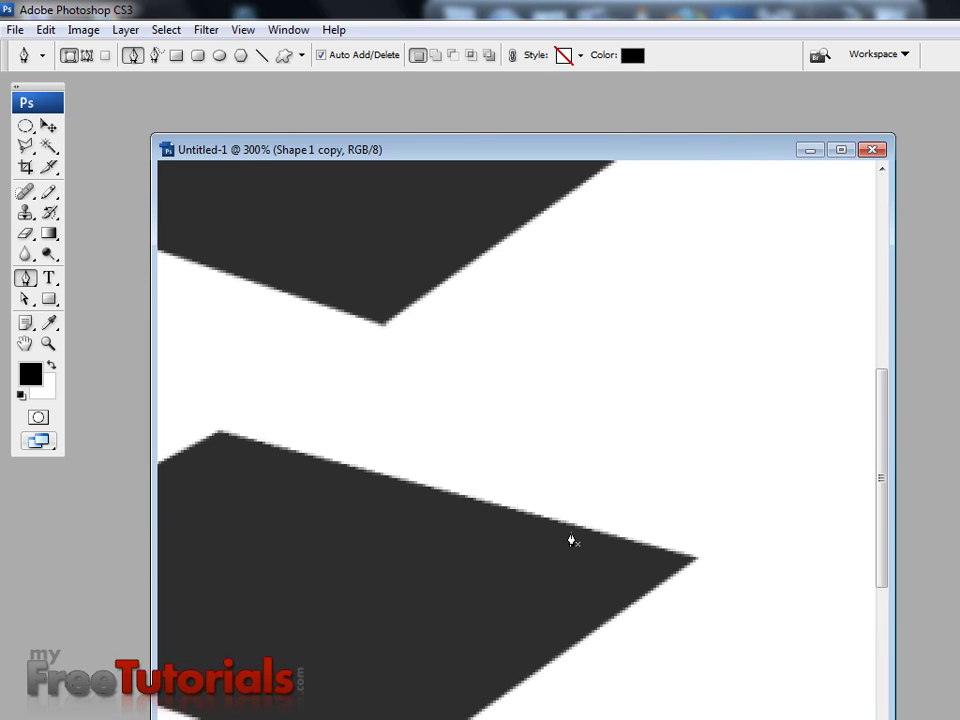
left_click_drag(460, 475, 699, 506)
key("ctrl+minus")
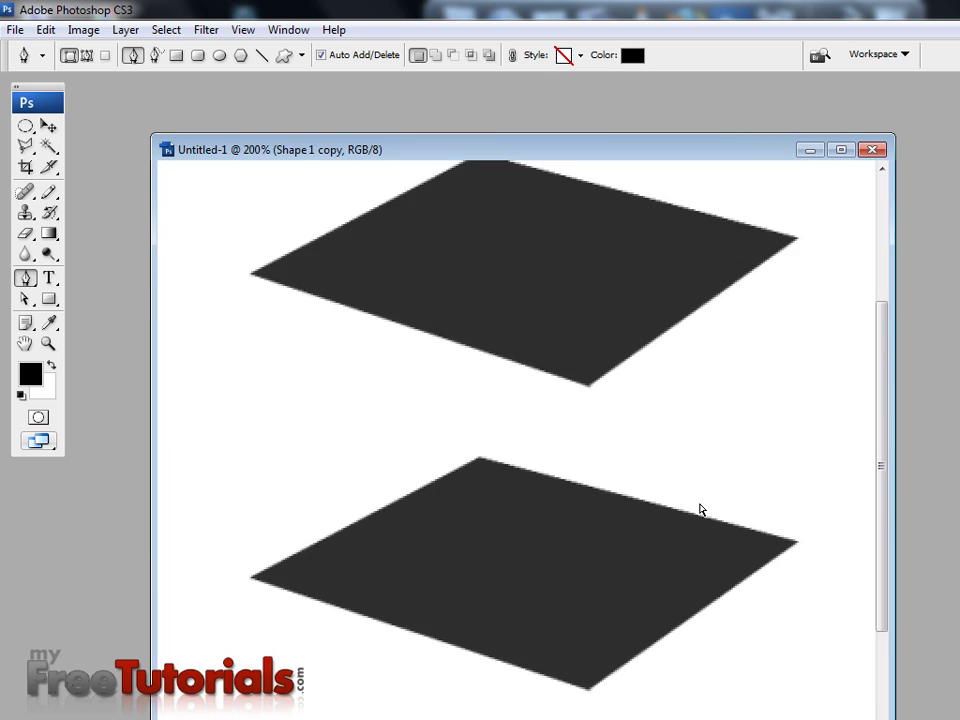
- Pen-draw the left wall shape joining the two tiles' left edges
left_click(250, 276)
left_click(252, 581)
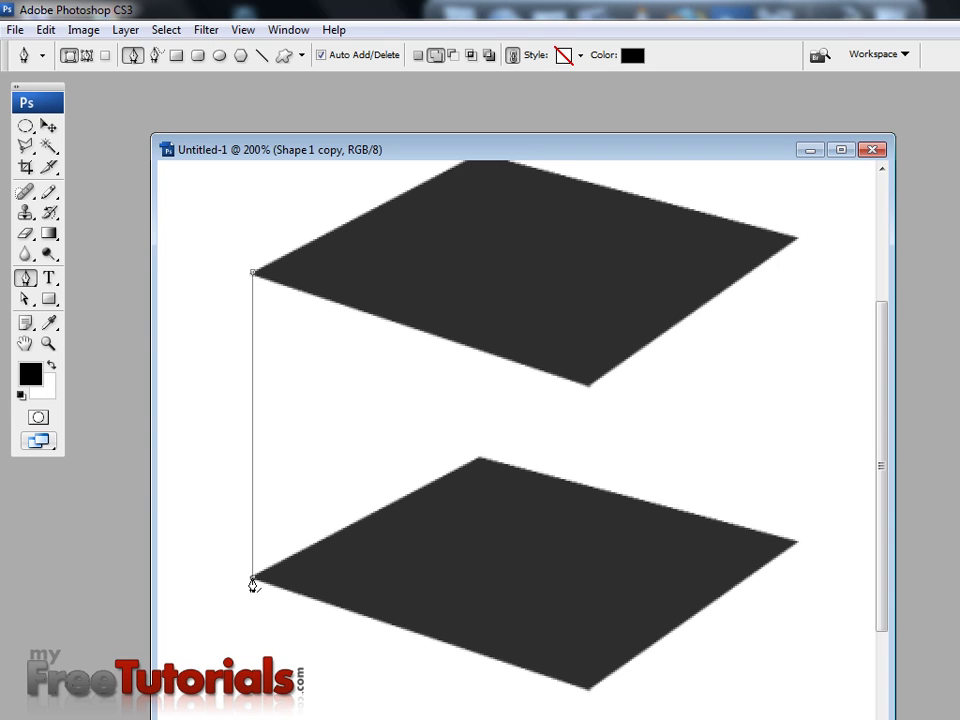
left_click(480, 463)
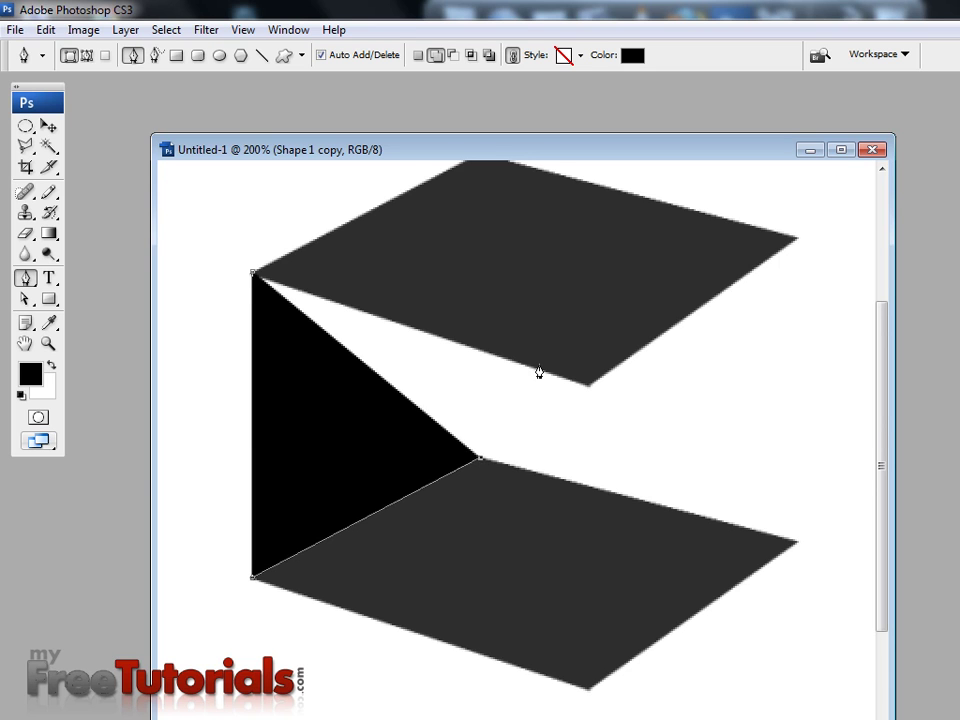
left_click_drag(596, 381, 585, 435)
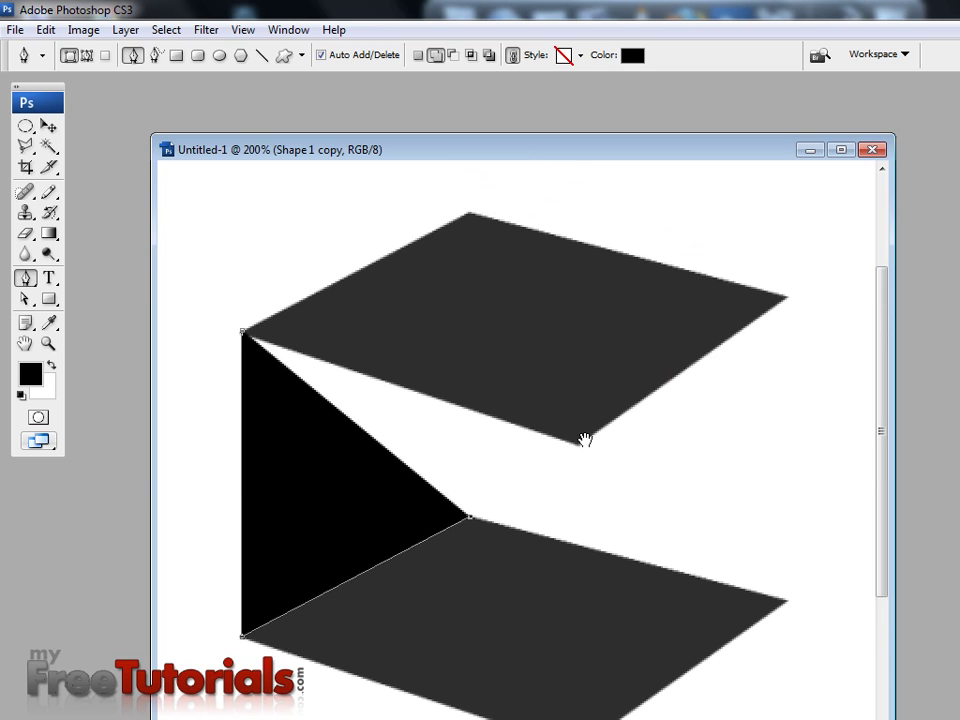
left_click(468, 215)
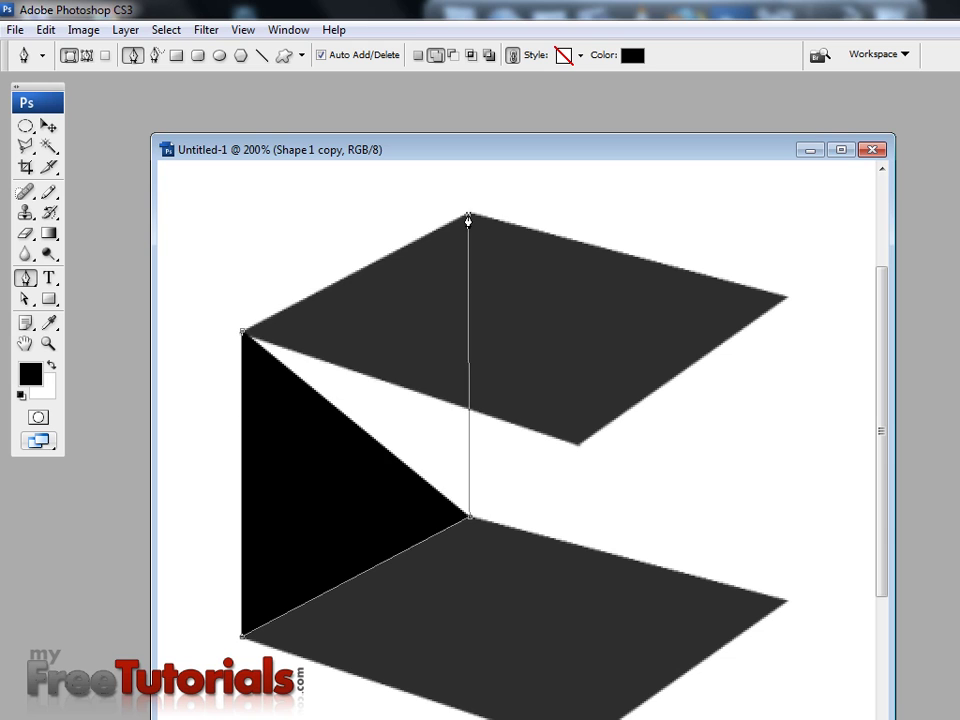
left_click(242, 334)
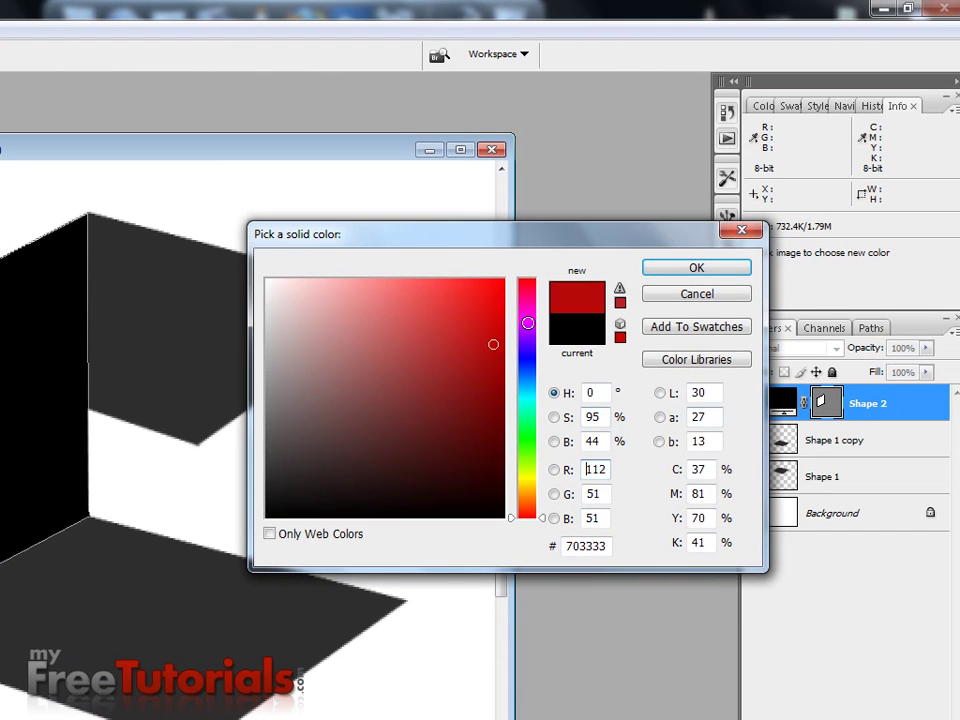
- Fill the left wall red and move its layer below Shape 1 copy
left_click(735, 269)
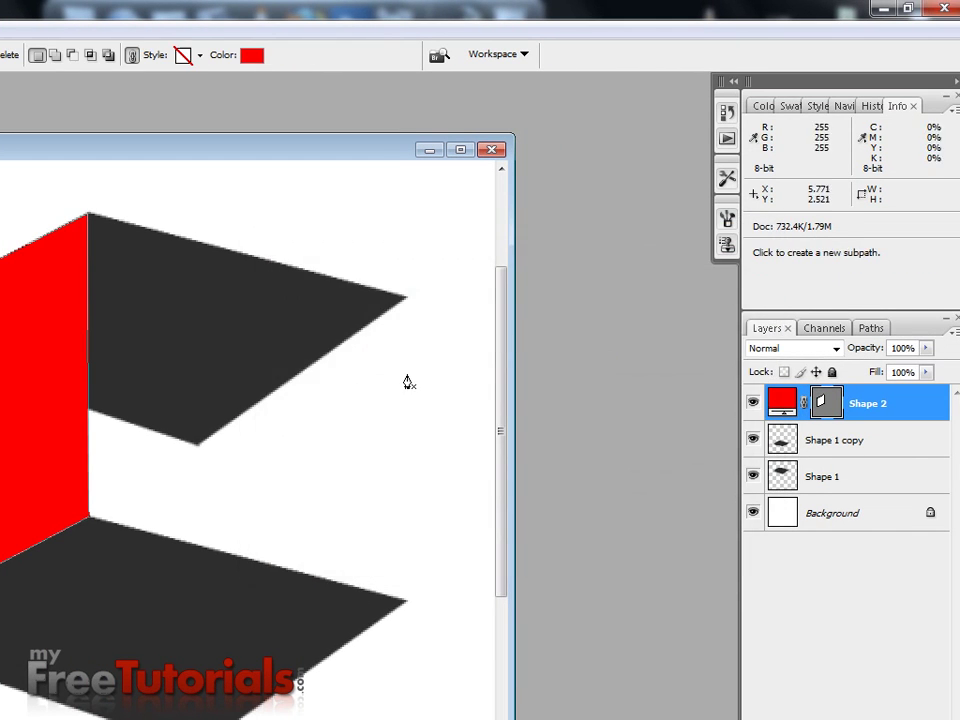
mouse_move(899, 407)
left_mouse_down()
mouse_move(895, 457)
mouse_move(880, 484)
left_mouse_up()
left_click(800, 442)
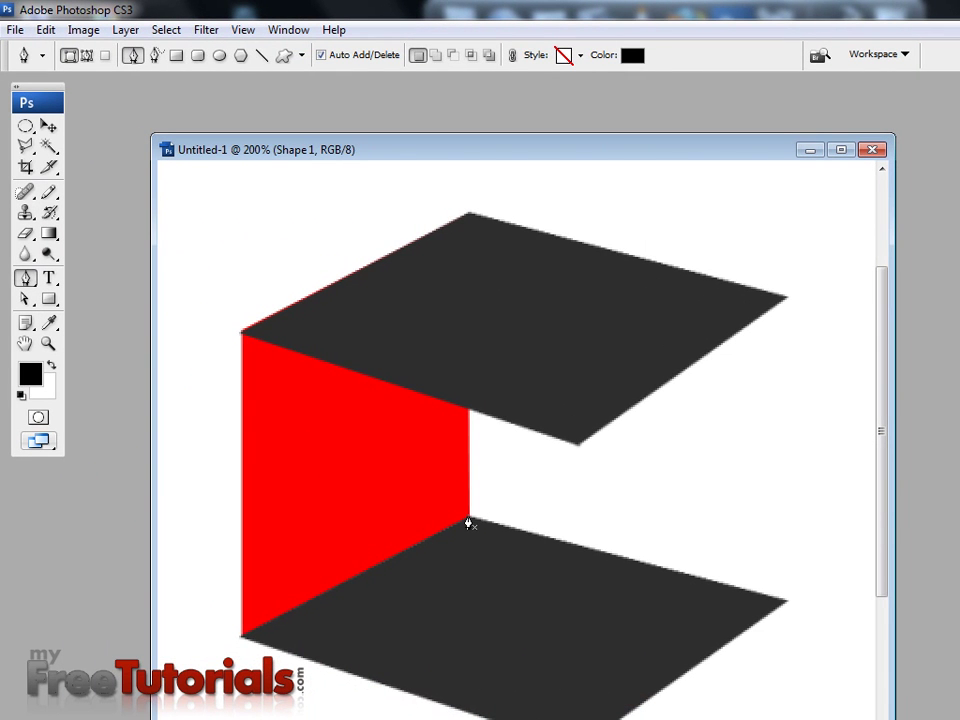
- Pen-draw a four-corner back wall linking the tiles' right edges and close it
left_click(469, 523)
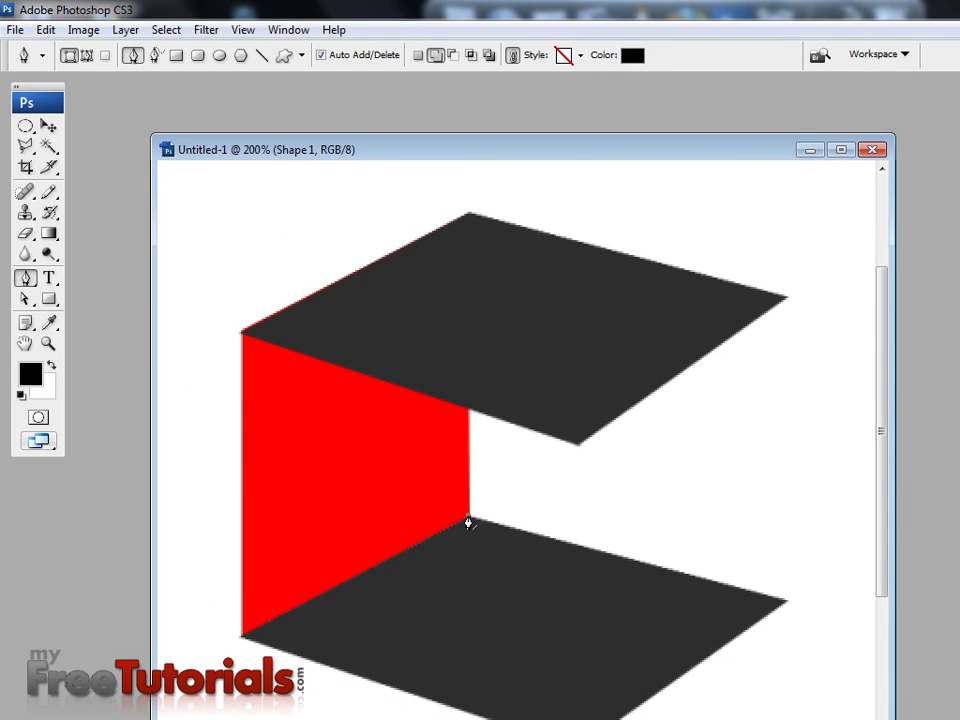
left_click(469, 218)
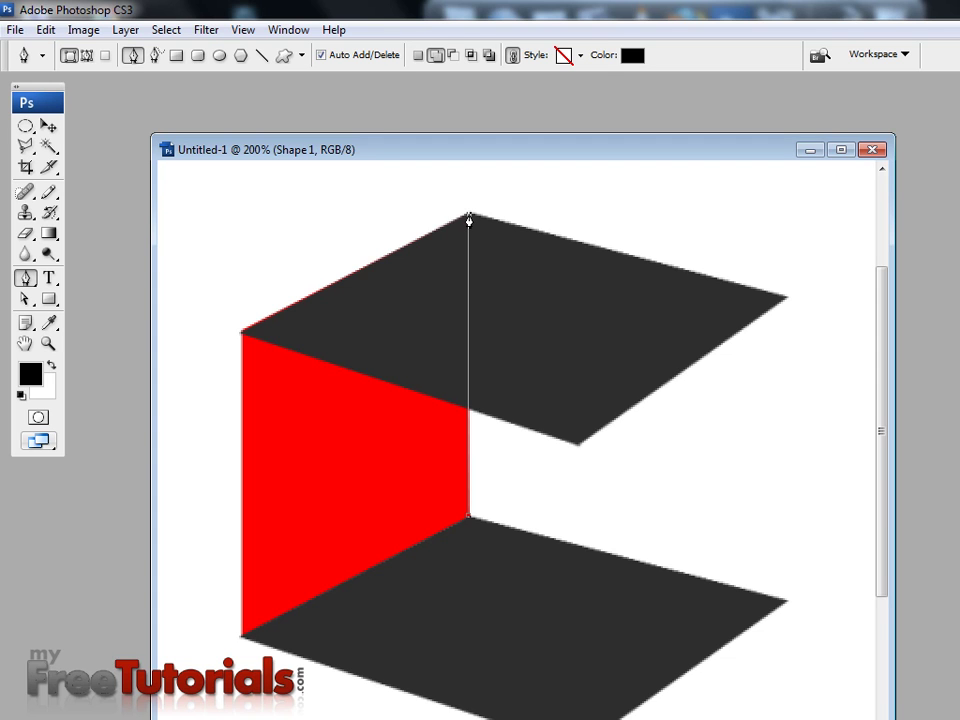
left_click(785, 299)
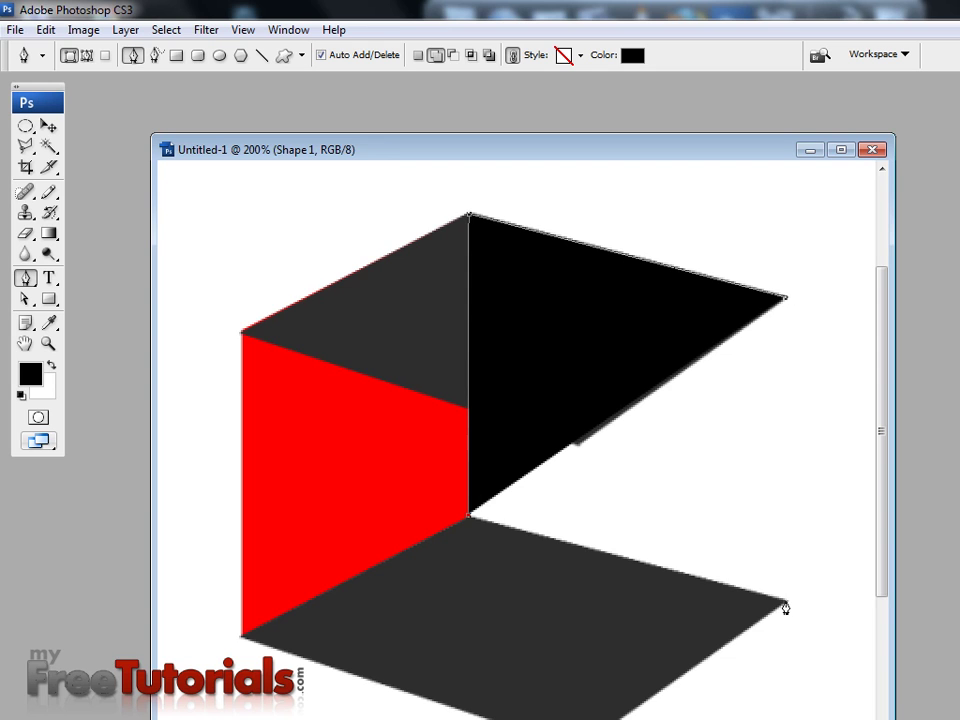
left_click(786, 603)
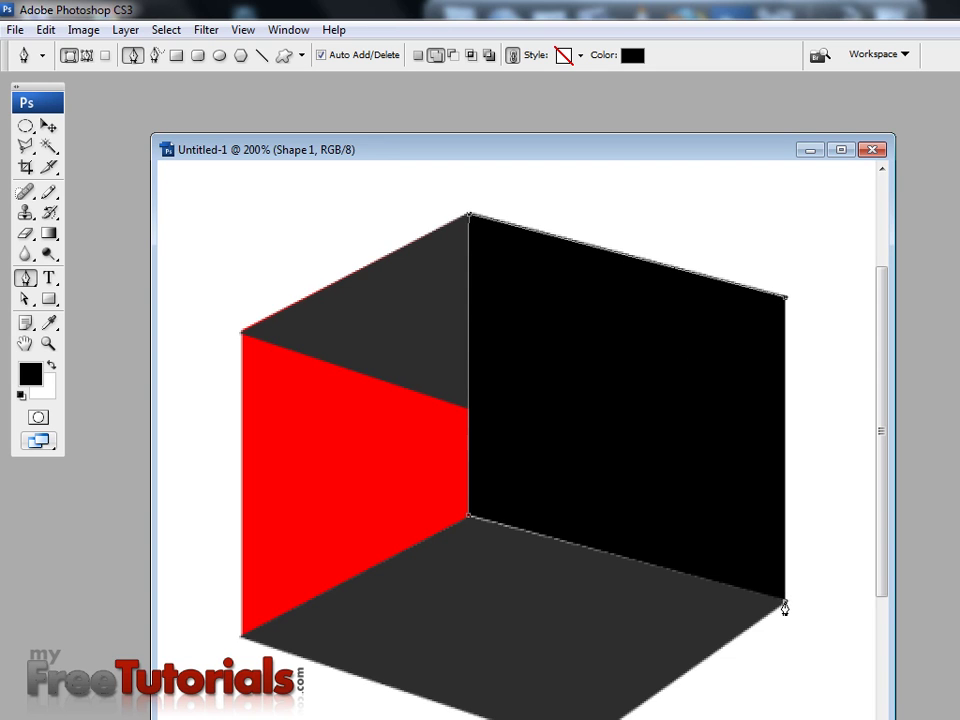
left_click(466, 522)
left_click(469, 521)
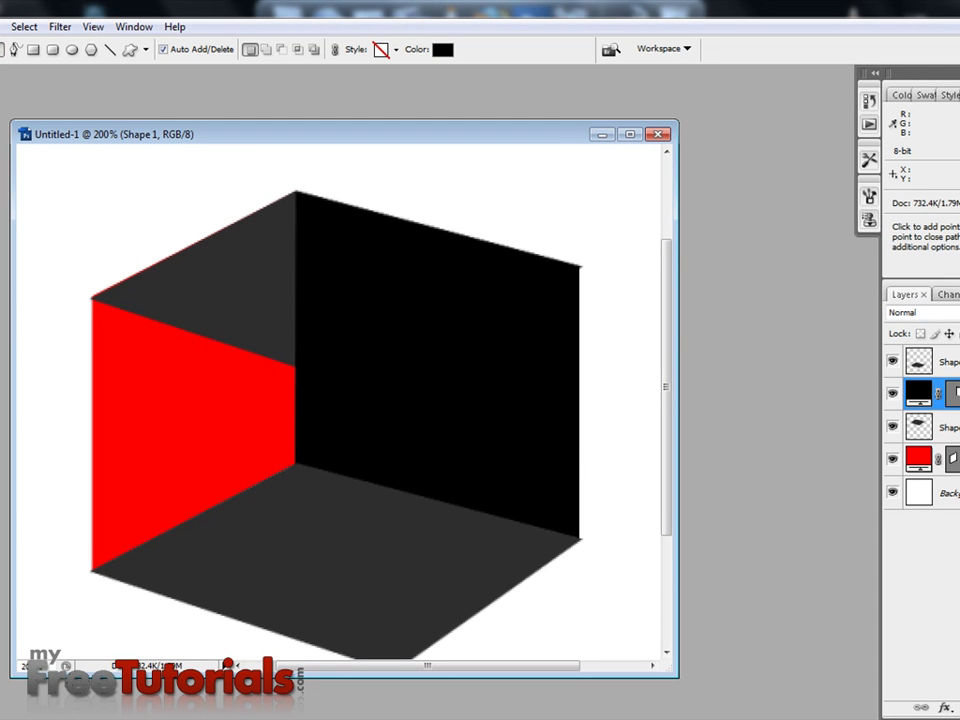
- Colour the back wall #093dff and drag its layer below the top plate
double_click(919, 391)
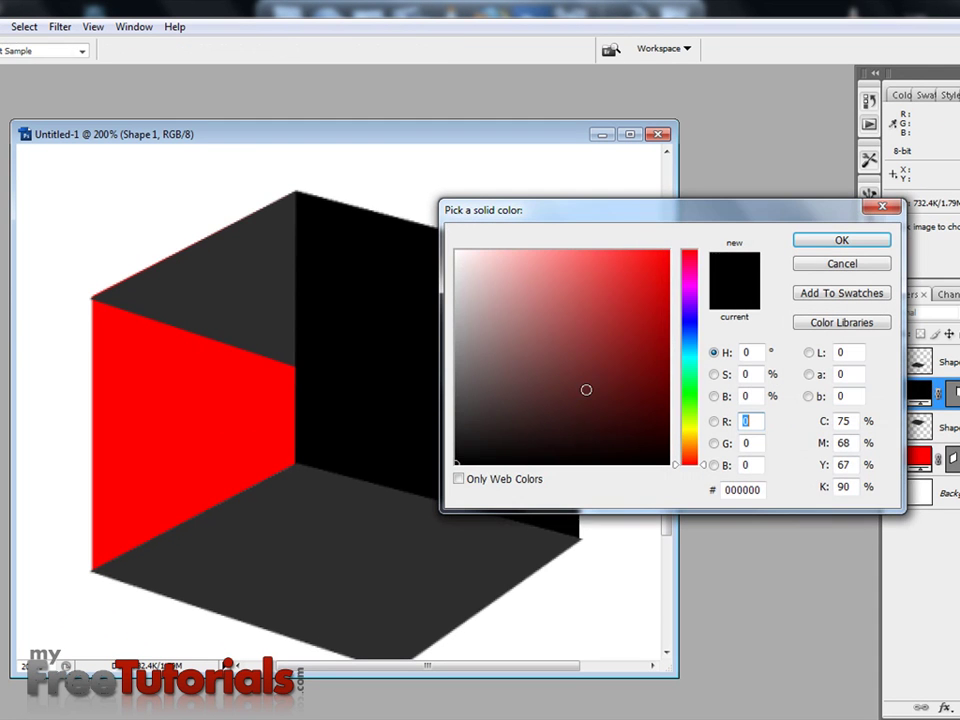
left_click_drag(689, 460, 689, 328)
left_click(661, 250)
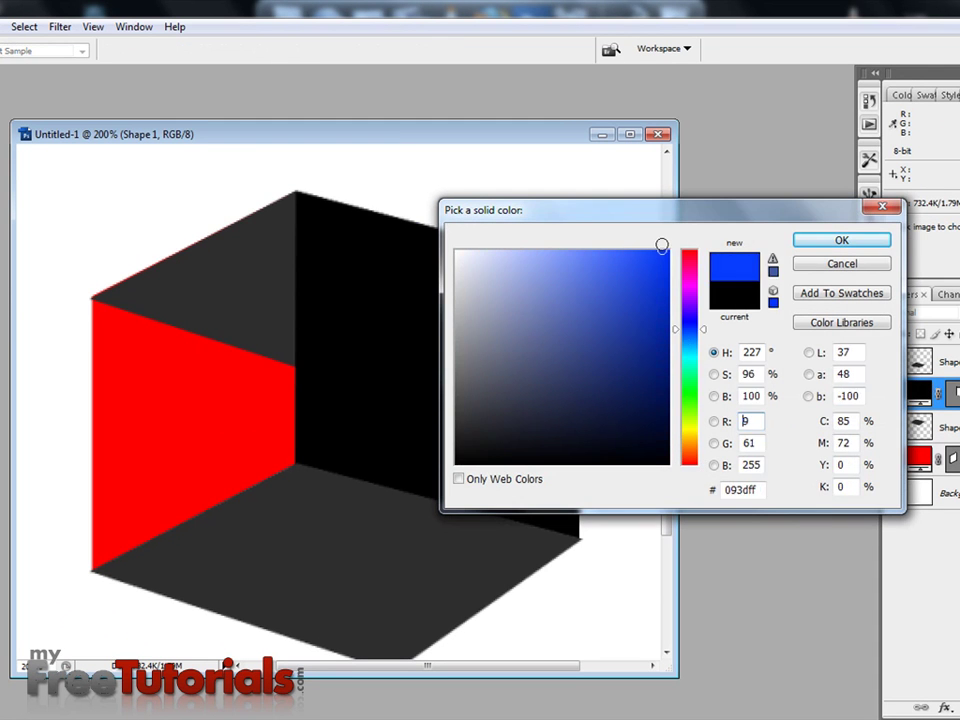
left_click(838, 241)
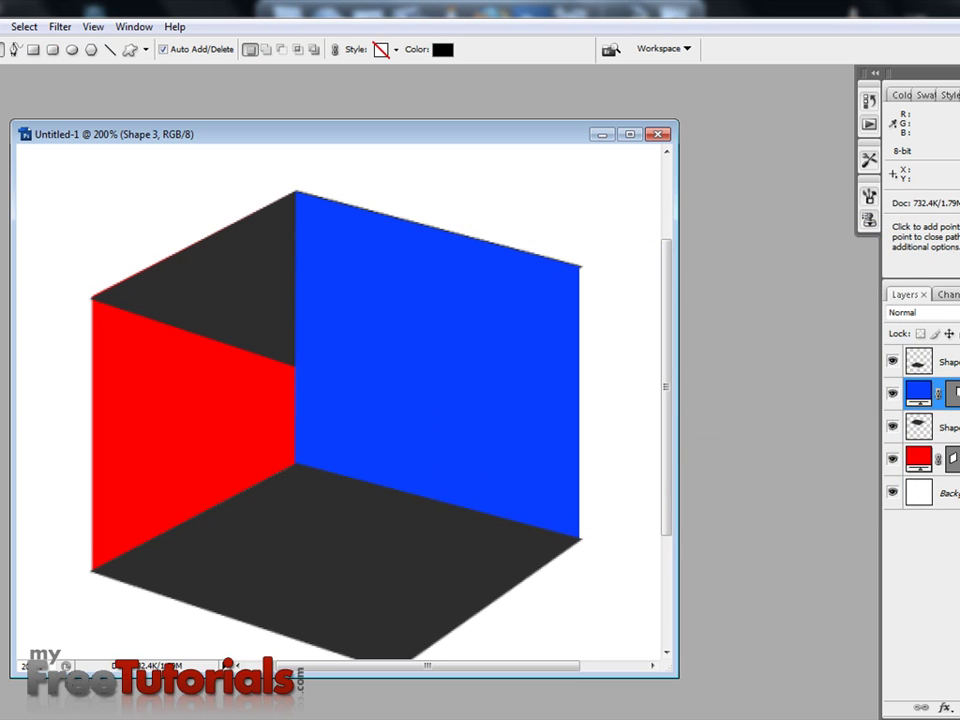
left_click_drag(919, 393, 919, 440)
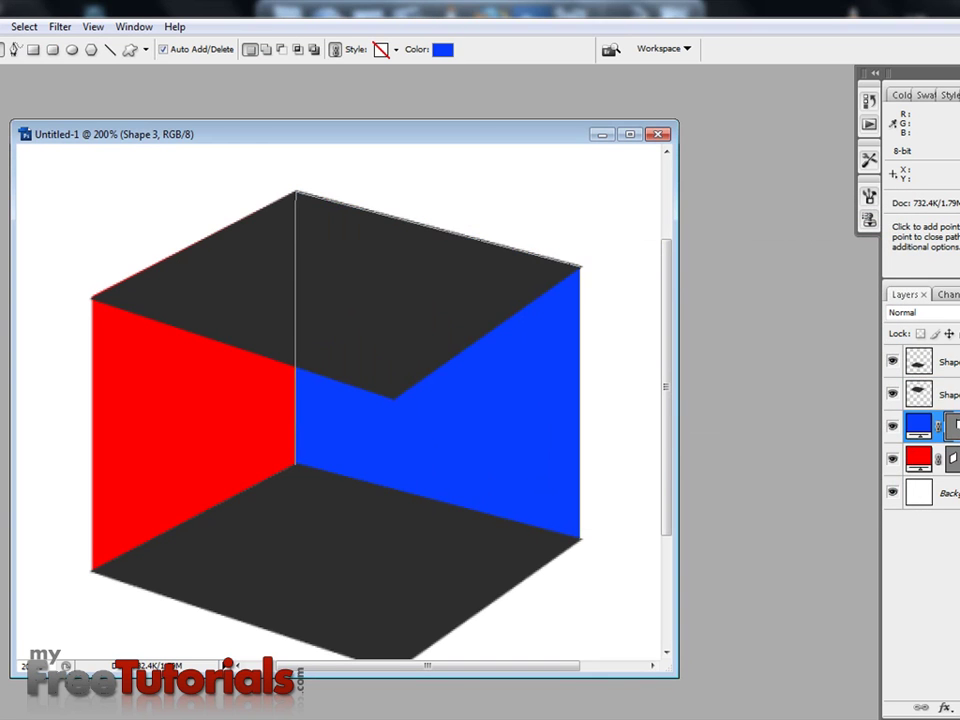
left_click(945, 396)
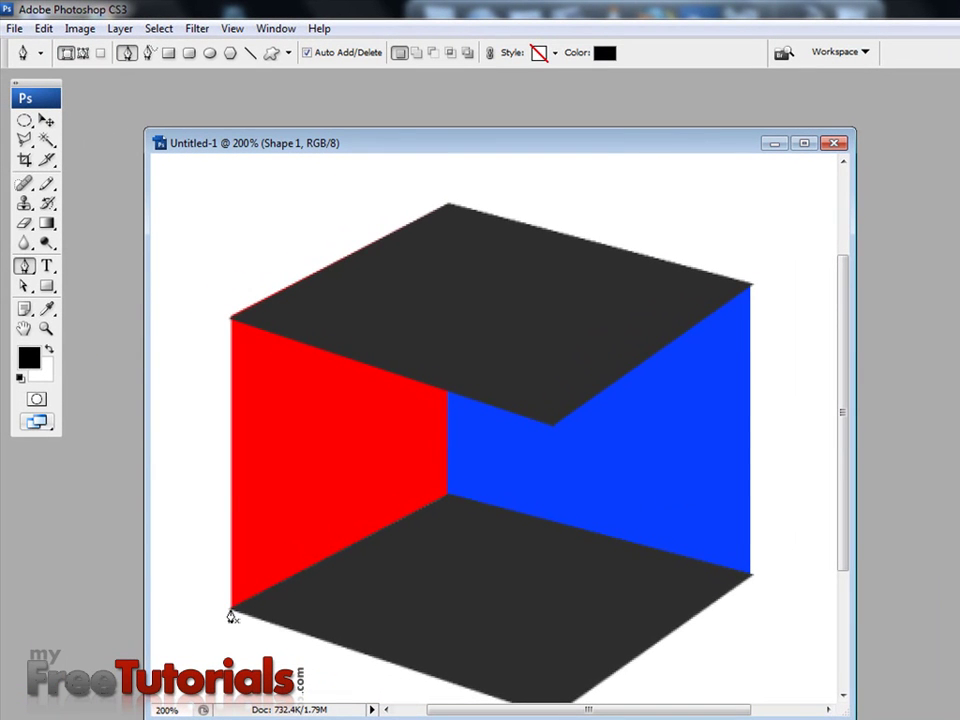
- Start the front face outline, then undo the misplaced points
left_click(231, 608)
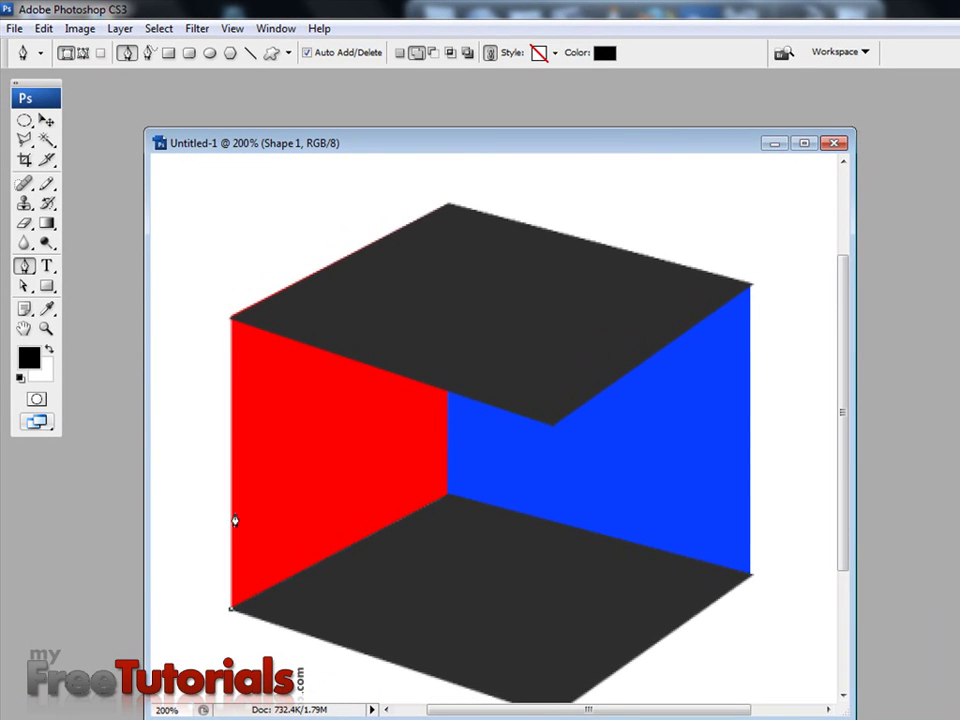
left_click(230, 321)
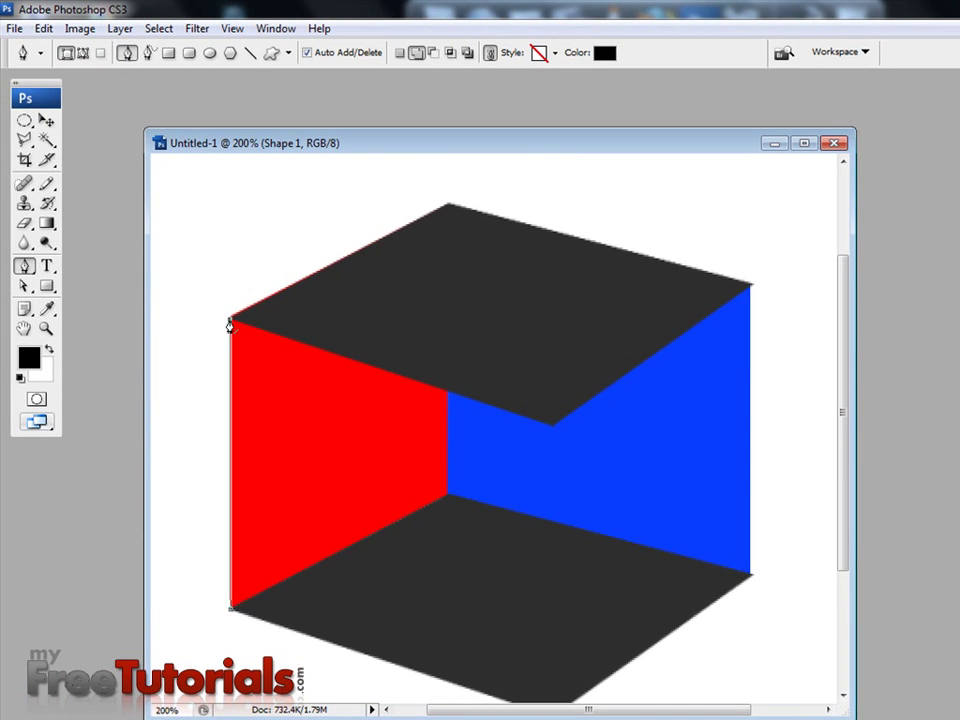
left_click(552, 429)
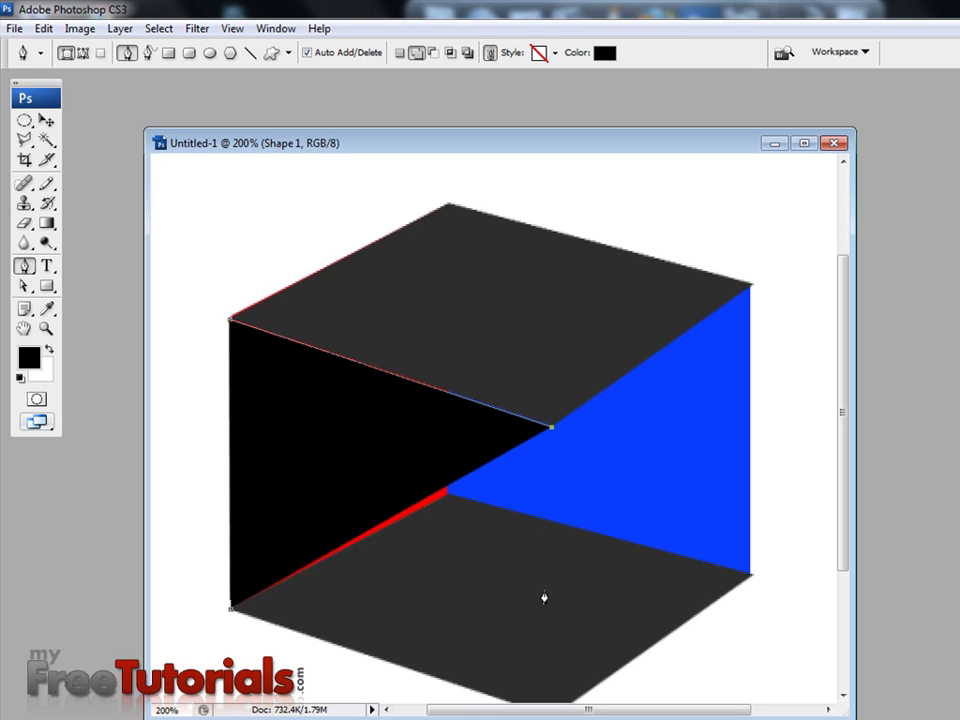
key("ctrl+z")
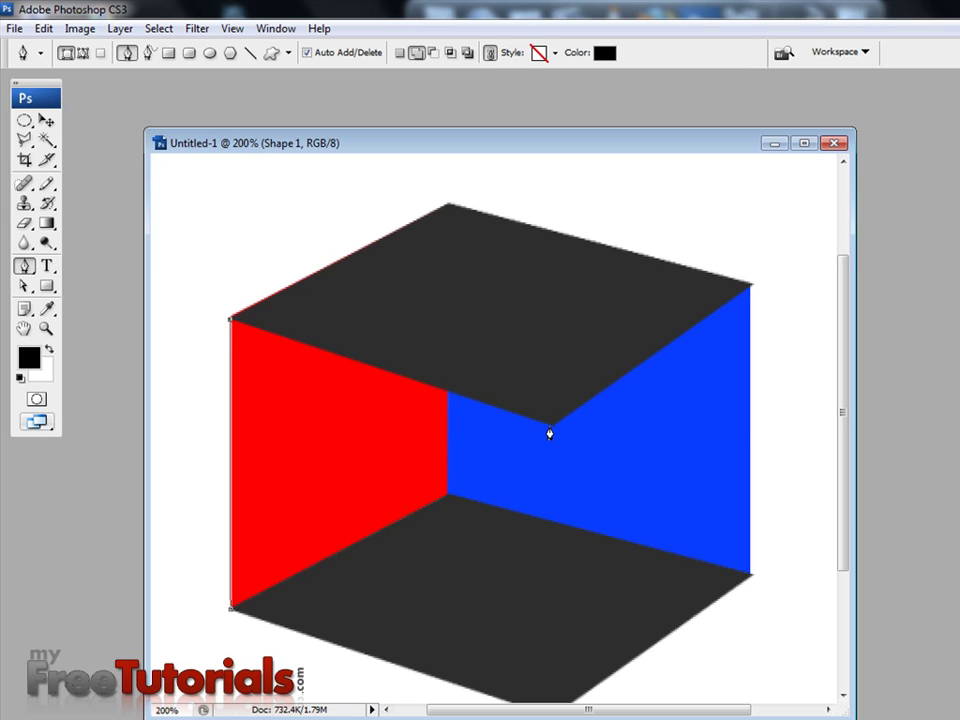
key("ctrl+z")
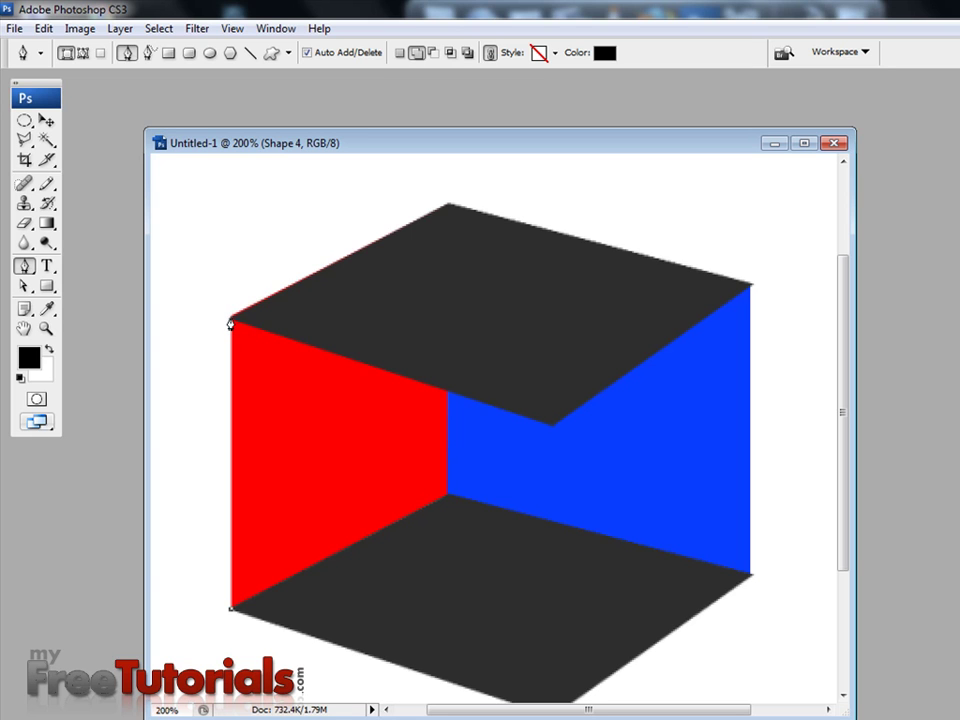
- Redraw the black front face through its corners and move Shape 4 above Shape 1 copy
left_click(231, 321)
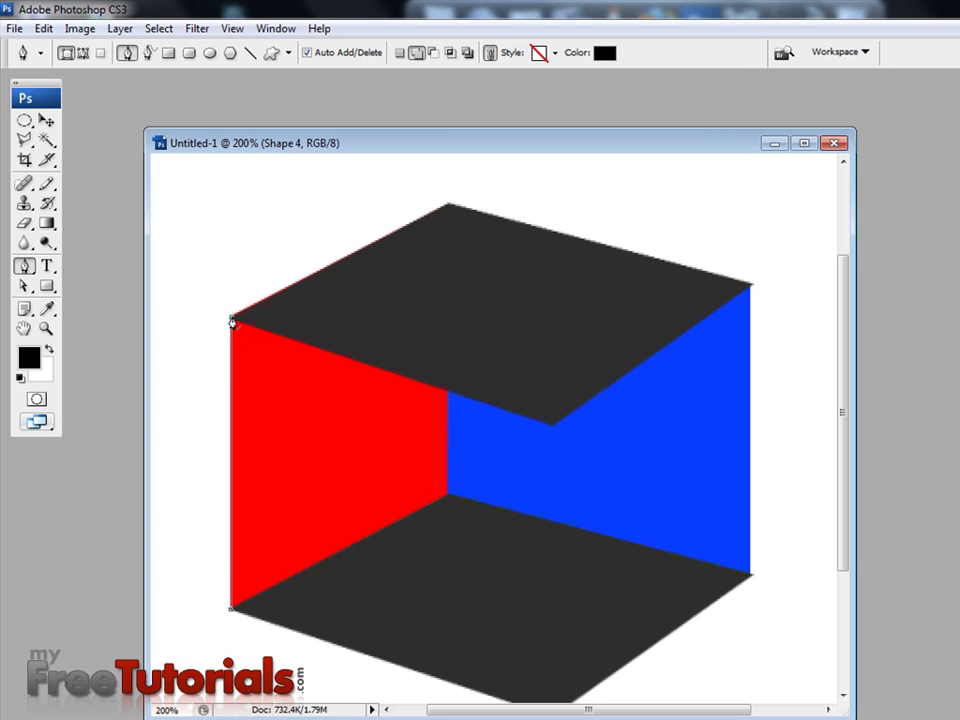
left_click(551, 427)
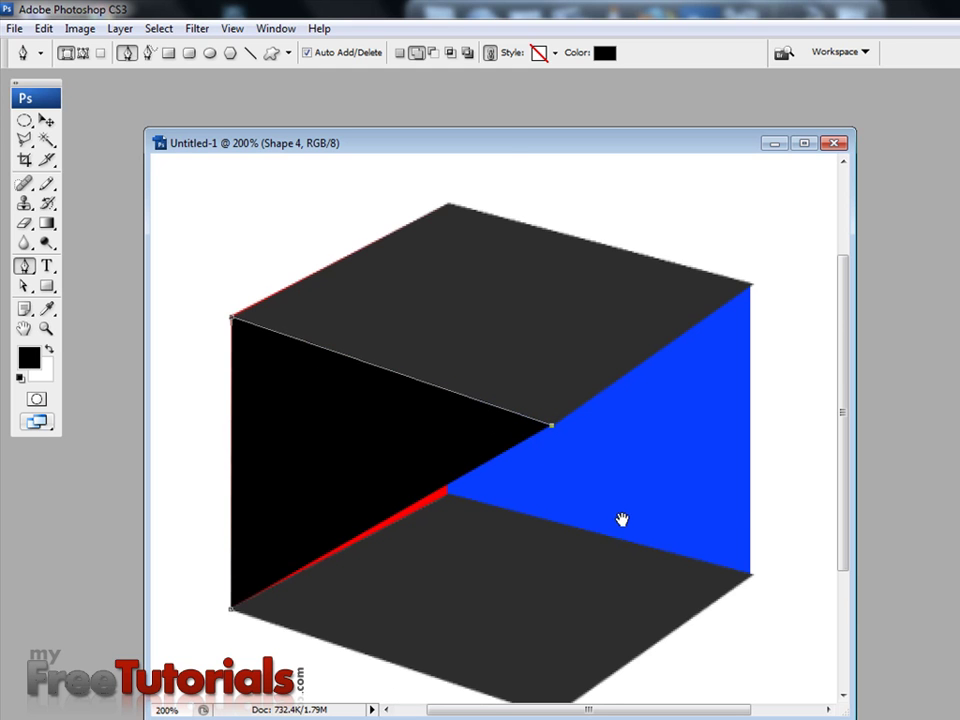
left_click_drag(621, 519, 621, 403)
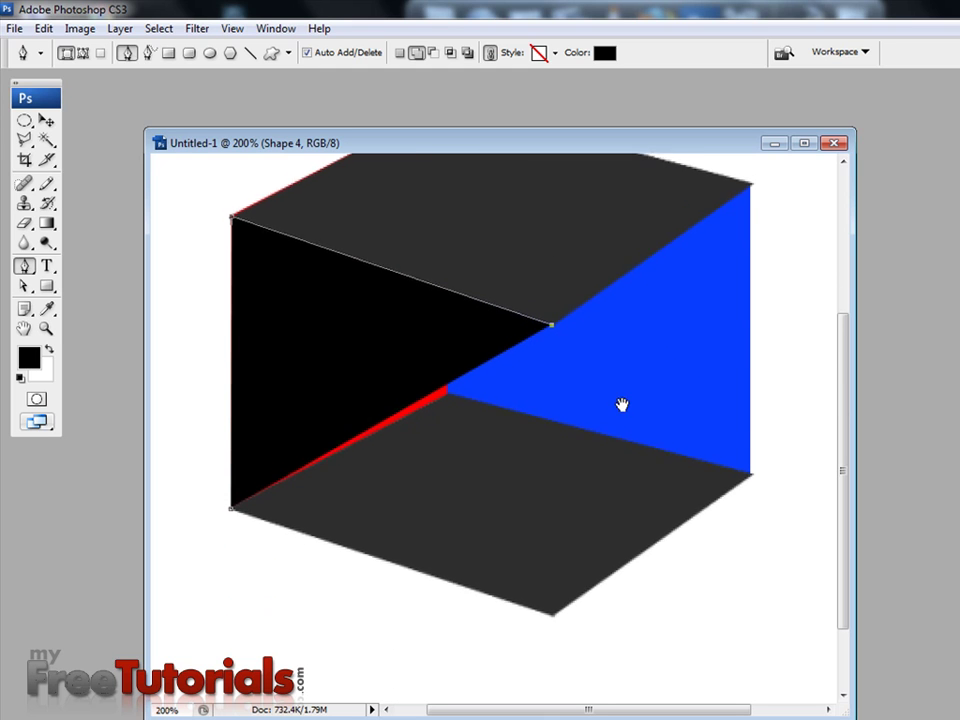
left_click(552, 612)
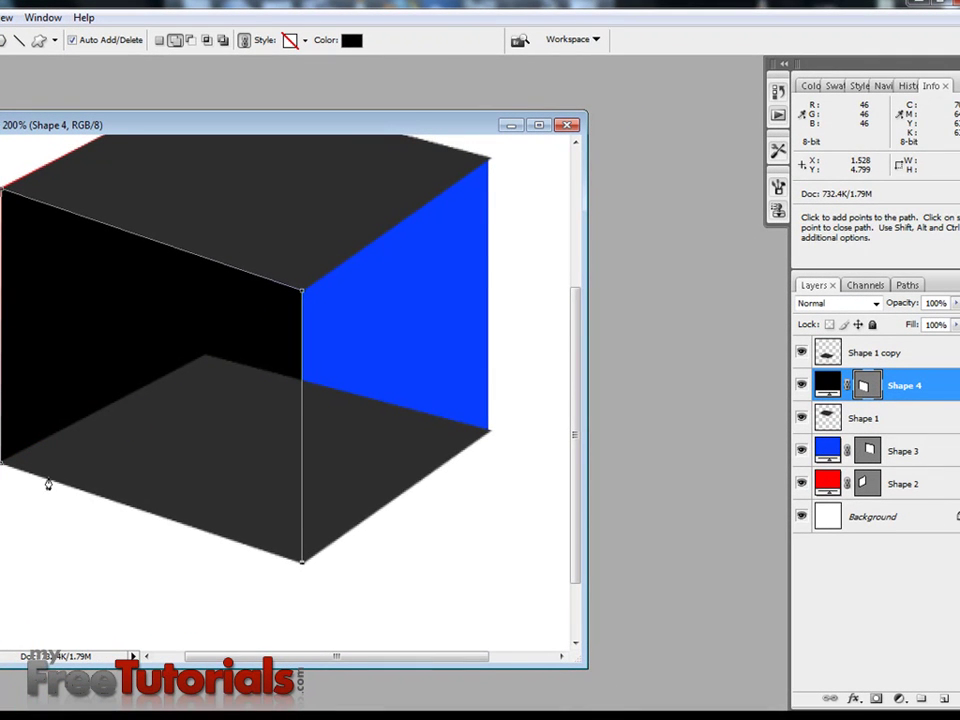
left_click(3, 473)
left_click(3, 473)
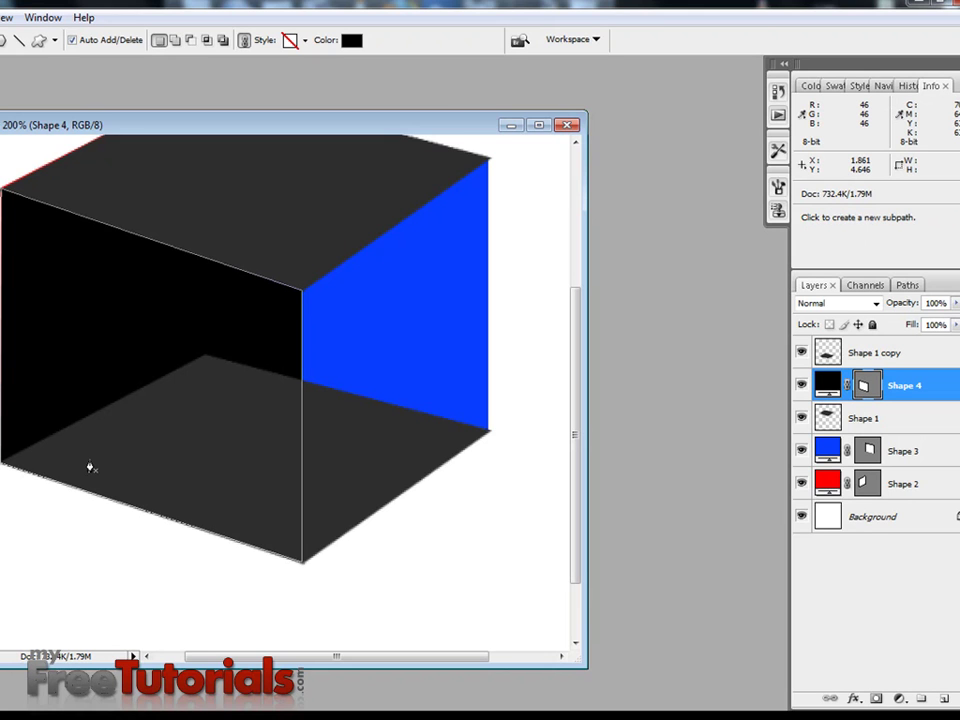
left_click_drag(886, 388, 930, 357)
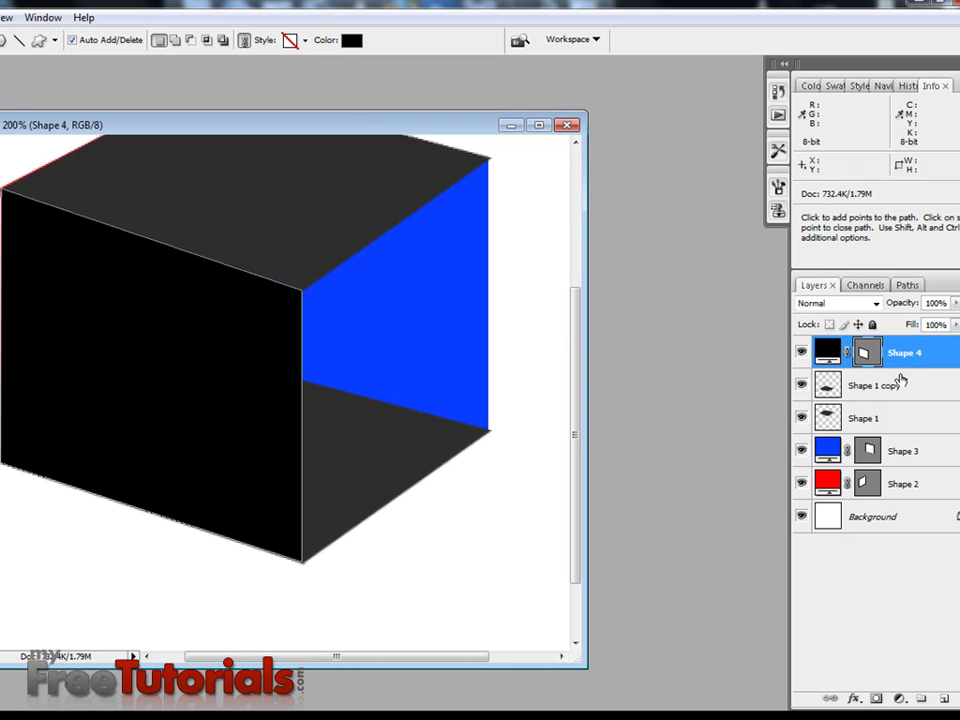
- Fill the Shape 4 front-left face with bright yellow ffdf09
left_click(831, 348)
double_click(831, 348)
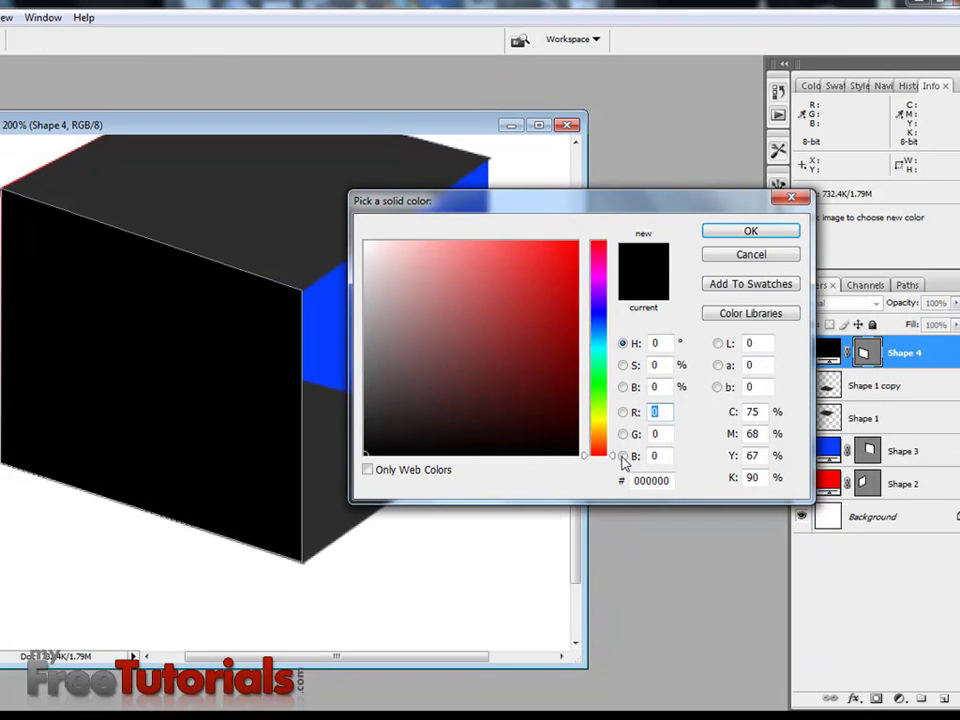
left_click_drag(598, 422, 586, 430)
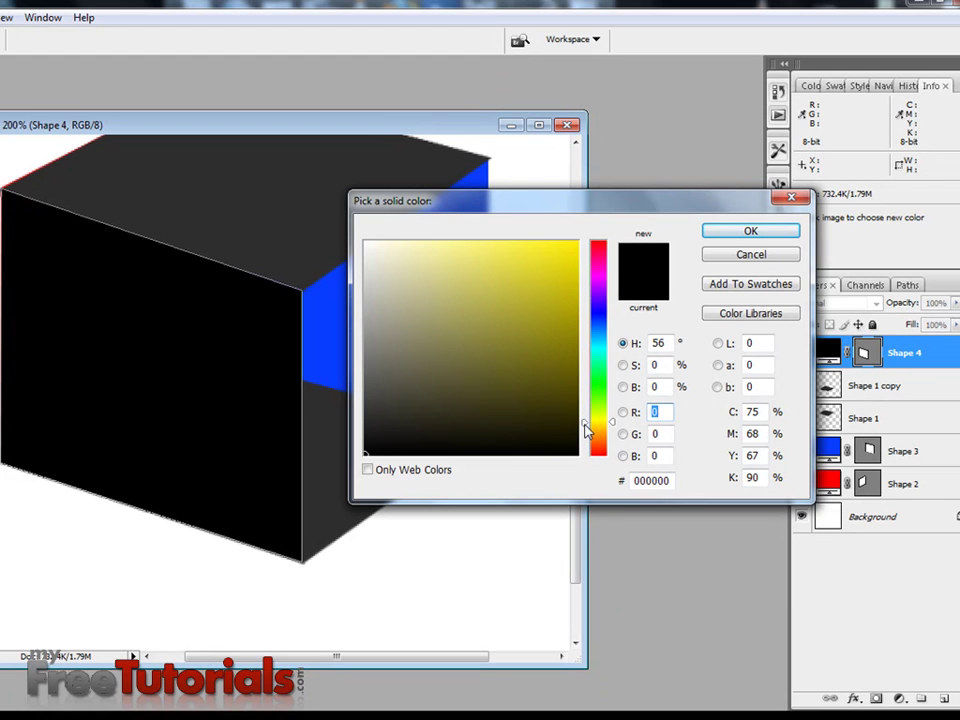
left_click(553, 242)
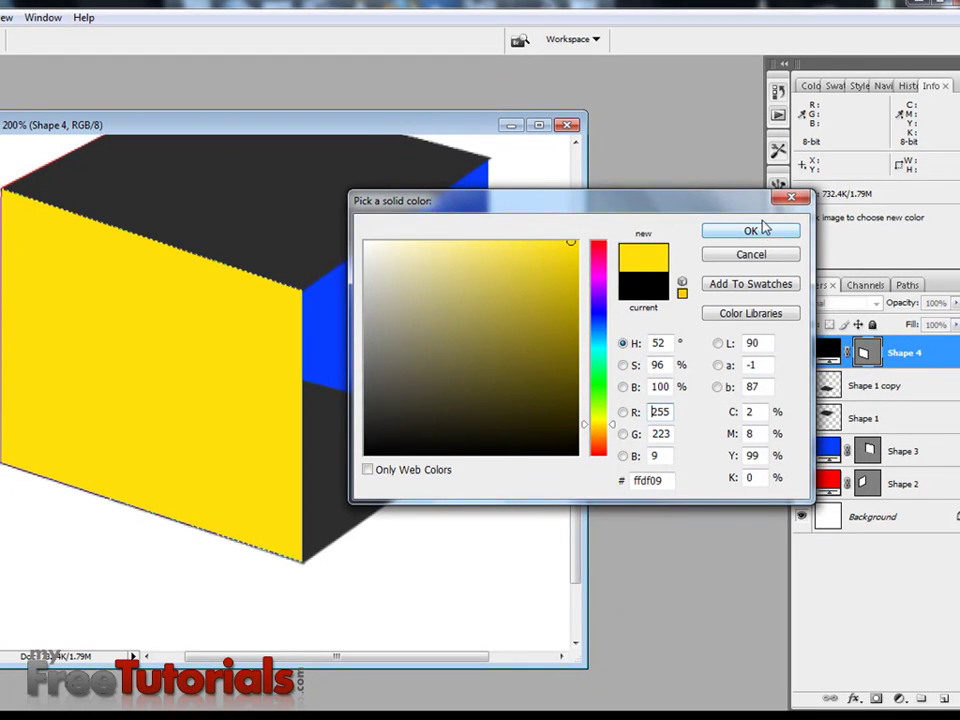
left_click(706, 230)
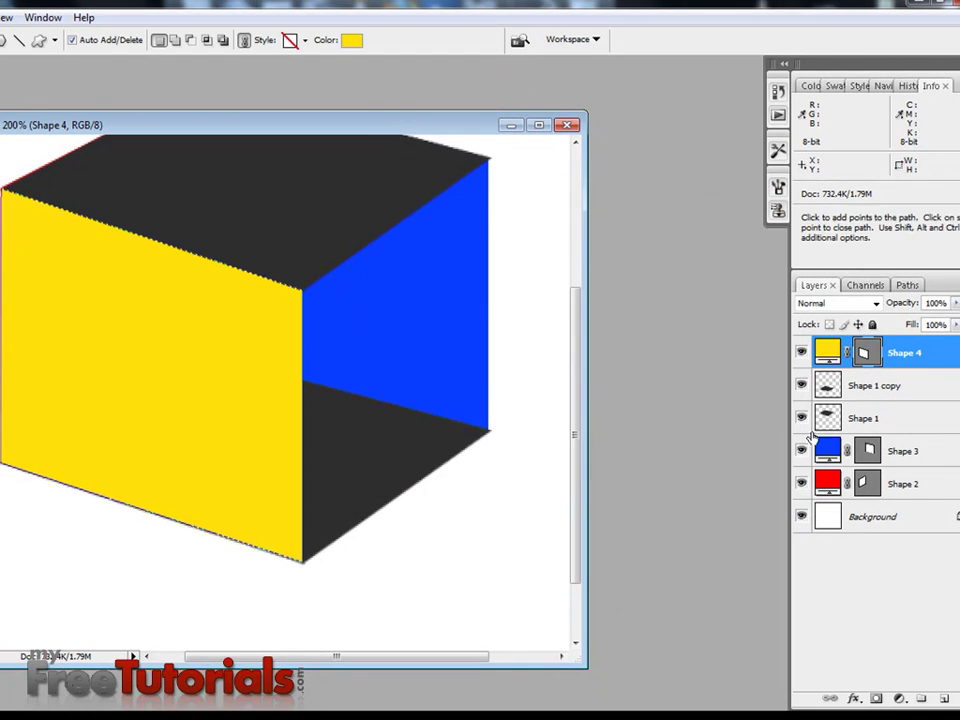
- Lower Shape 4's opacity to 50% so the interior shows through
left_click(913, 388)
left_click(903, 355)
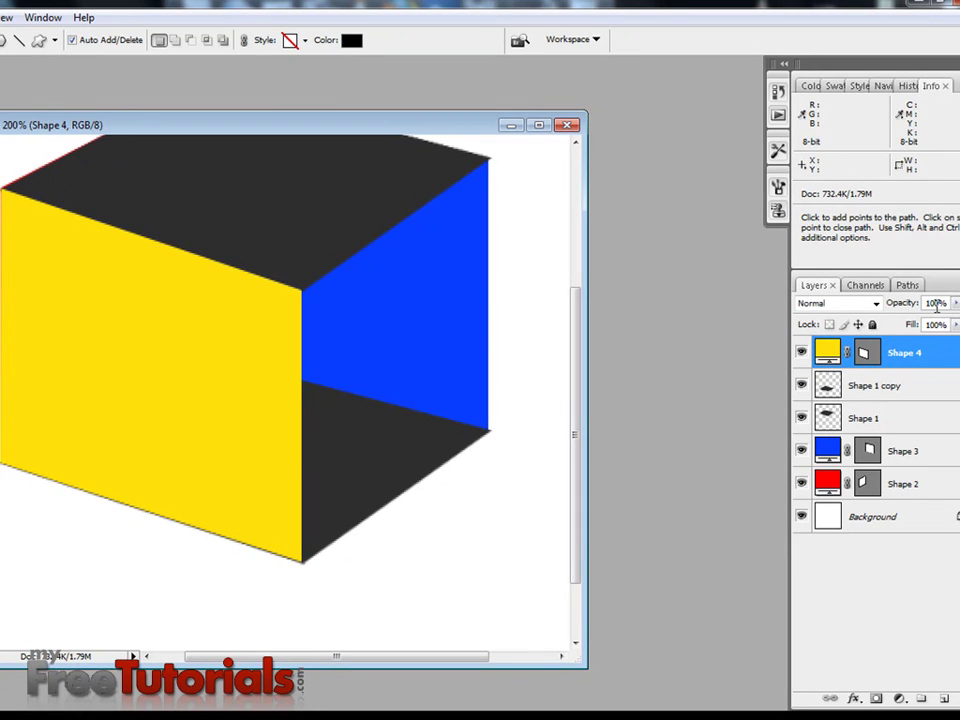
left_click_drag(953, 302, 870, 320)
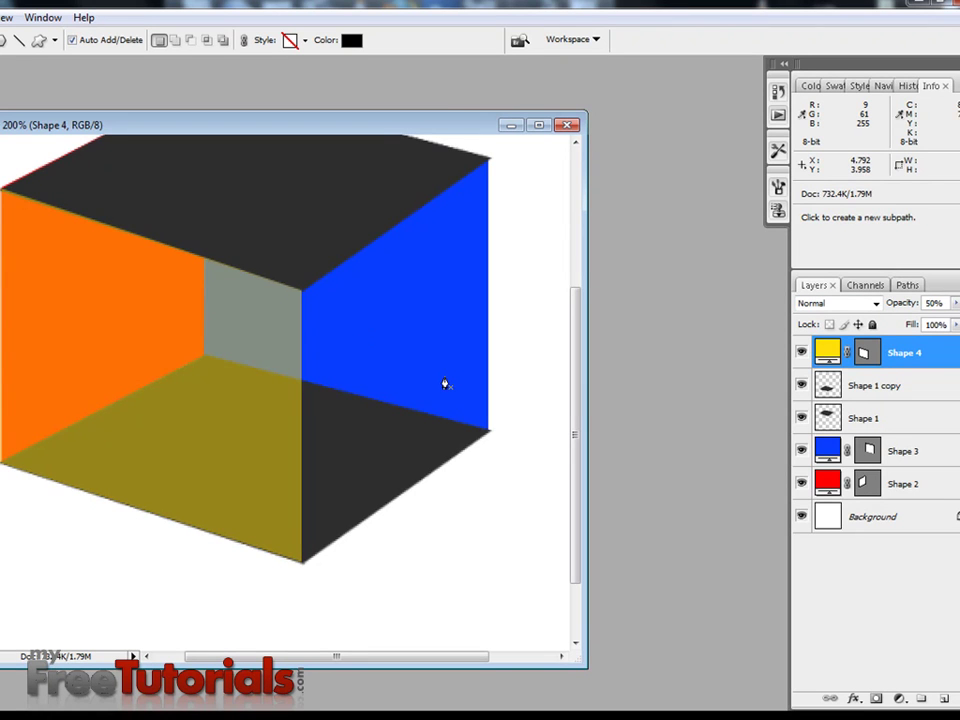
left_click_drag(441, 377, 331, 378)
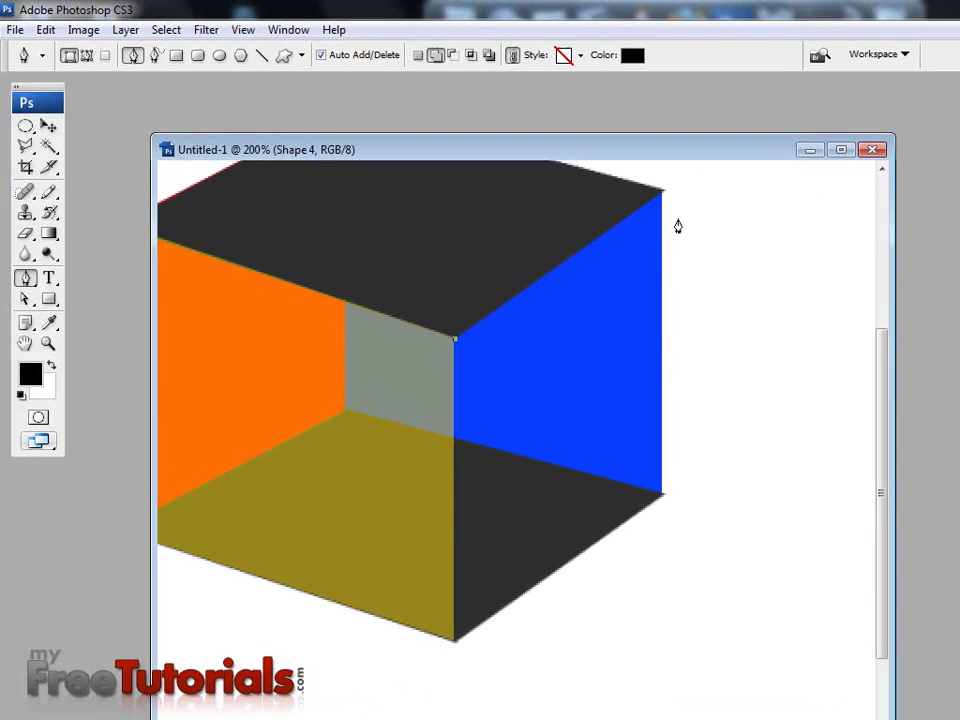
- Draw a four-point Shape 5 covering the cube's right face with the Pen
left_click(661, 196)
left_click(661, 494)
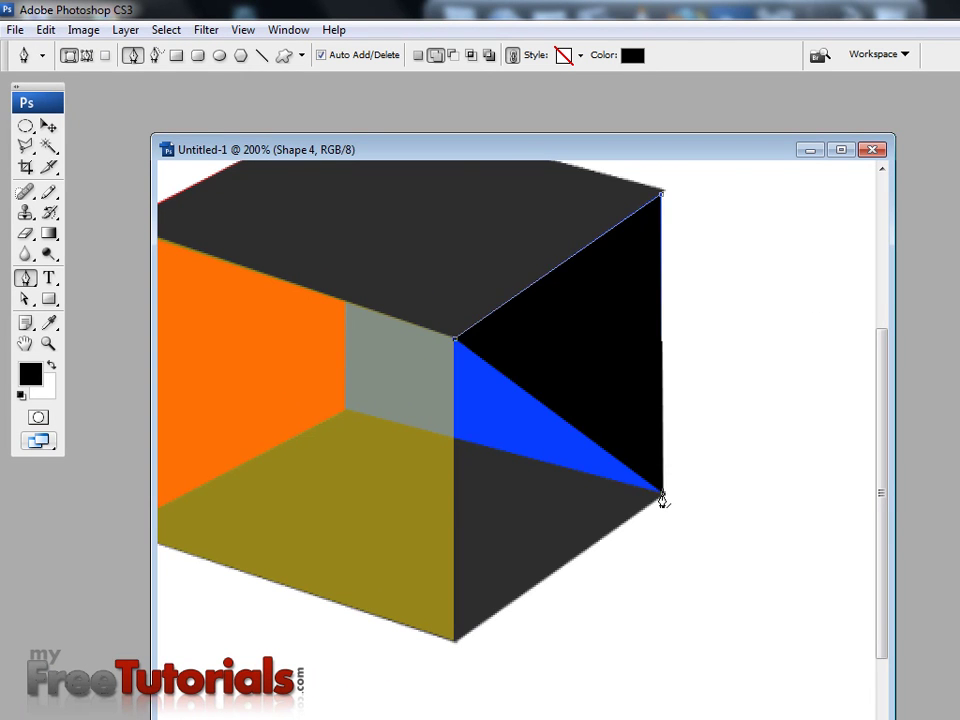
left_click(455, 641)
left_click(455, 339)
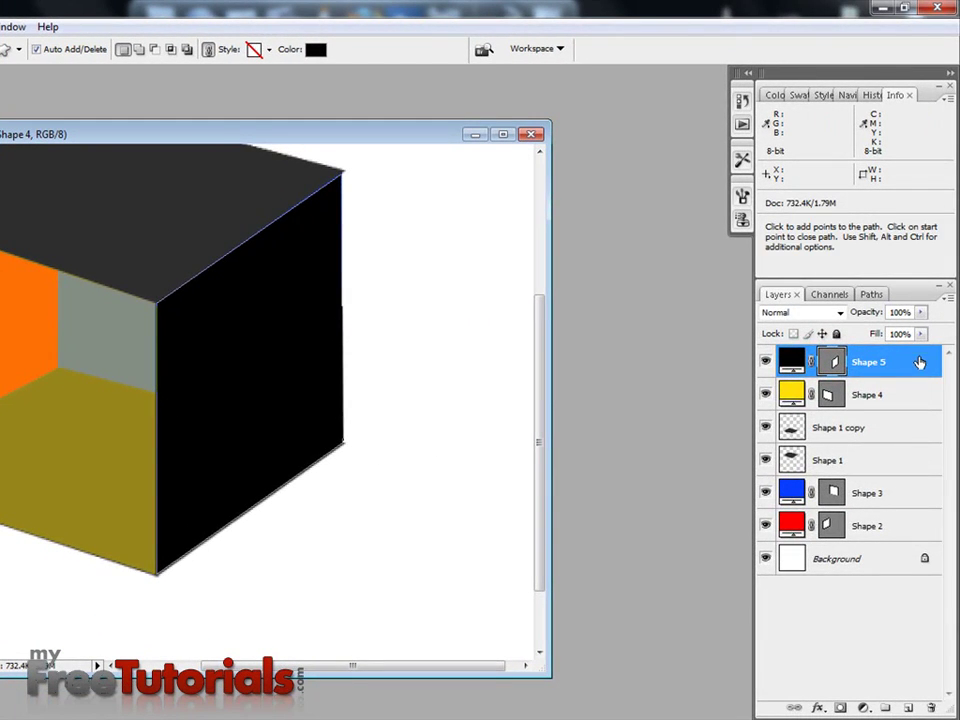
- Fill Shape 5 with bright green 2dff04 at 50% opacity
double_click(795, 363)
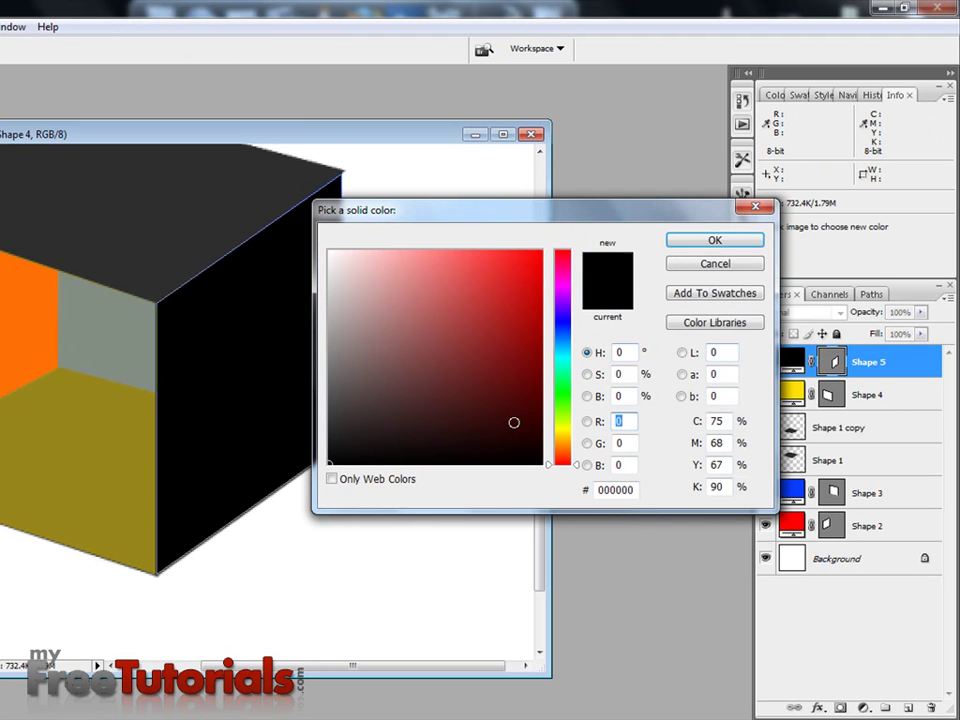
left_click(562, 398)
left_click(538, 254)
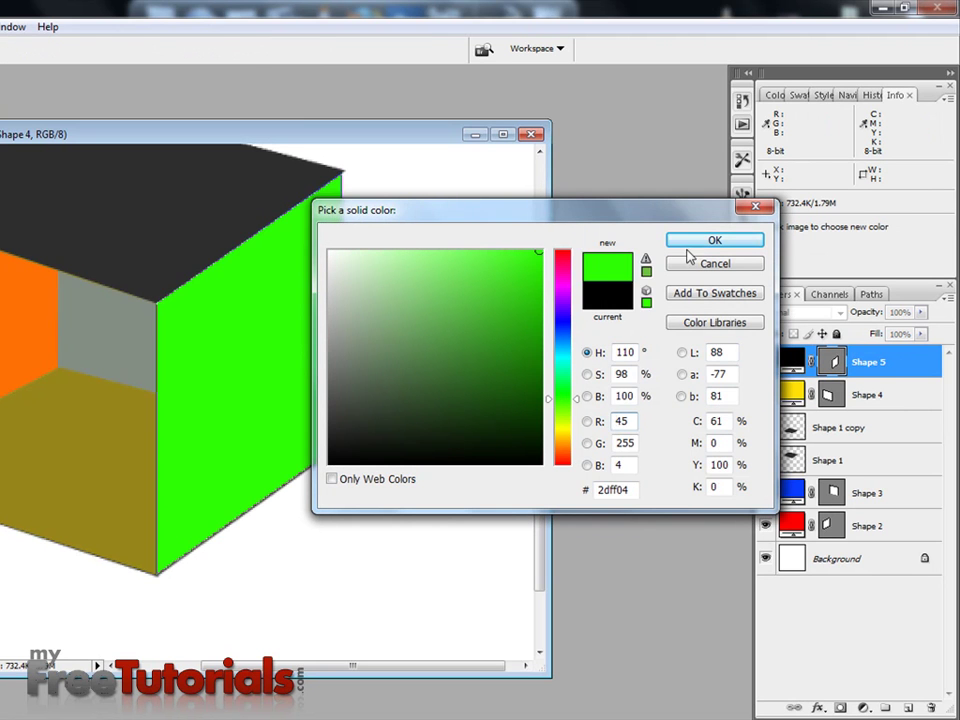
left_click(705, 243)
left_click(898, 311)
type("50")
key("Return")
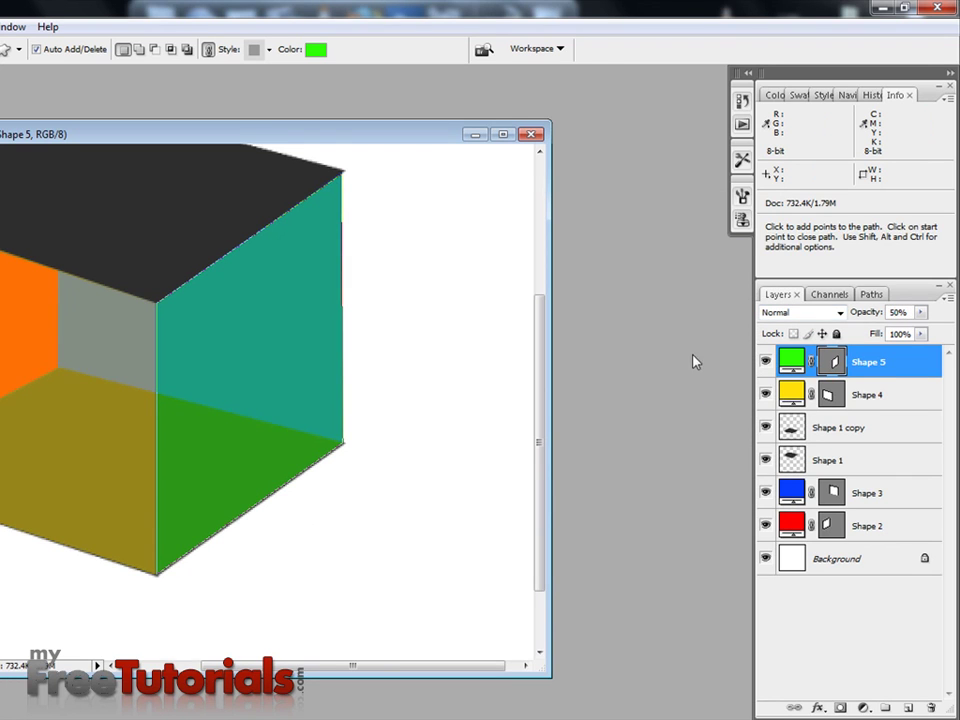
- Toggle Shape 1 copy and Shape 1 visibility to check what each layer shows
left_click(850, 428)
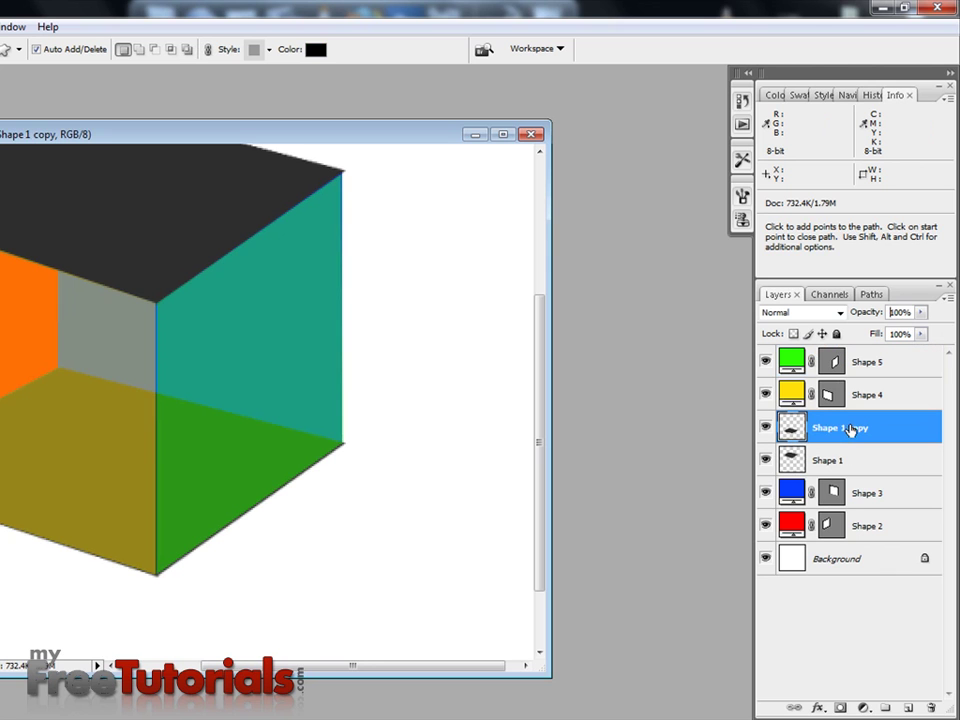
left_click(766, 428)
left_click(766, 428)
left_click(785, 460)
left_click(766, 460)
left_click(766, 460)
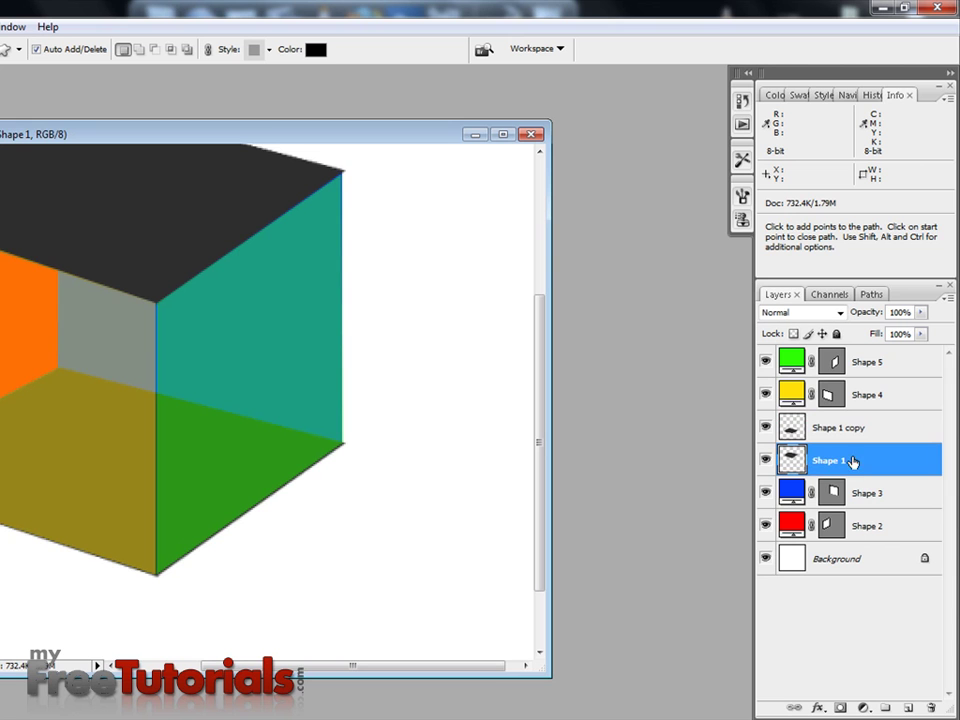
- Delete the Shape 1 layer and zoom out to view the whole cube
left_click(931, 707)
left_click(298, 296)
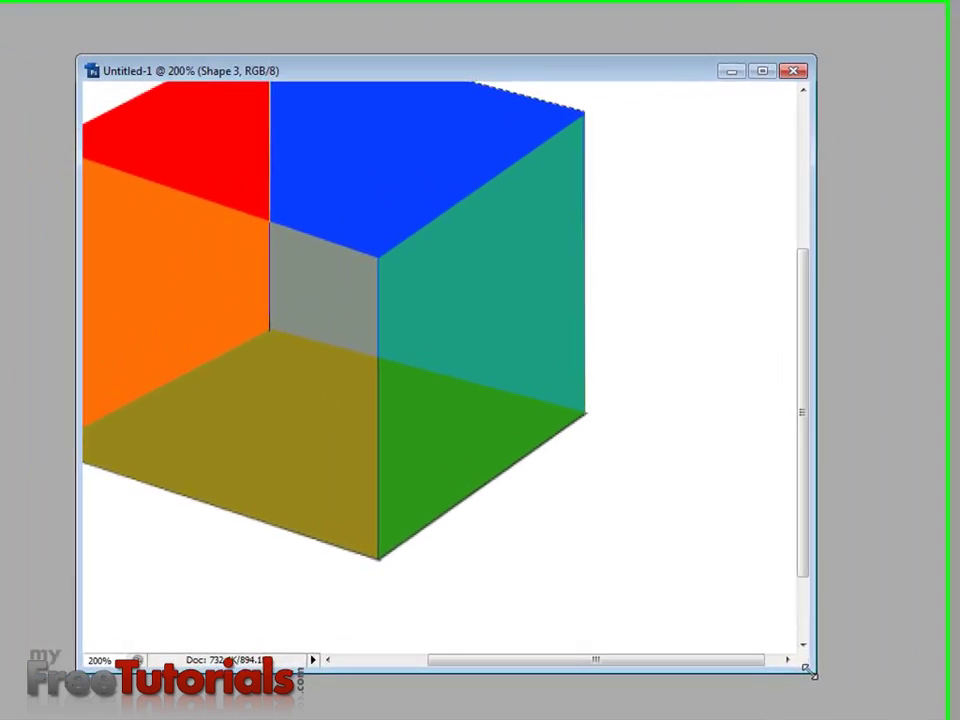
key("ctrl+minus")
key("ctrl+minus")
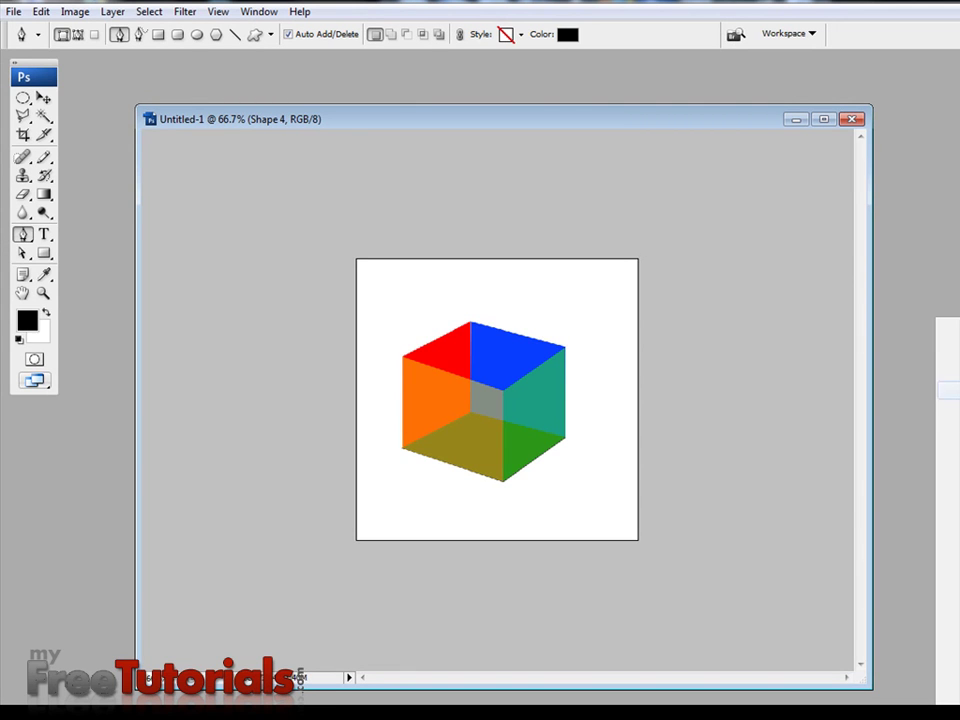
- Hide the coloured face layers, leaving only the Shape 1 copy floor, and choose the Type tool
key("alt+bracketright")
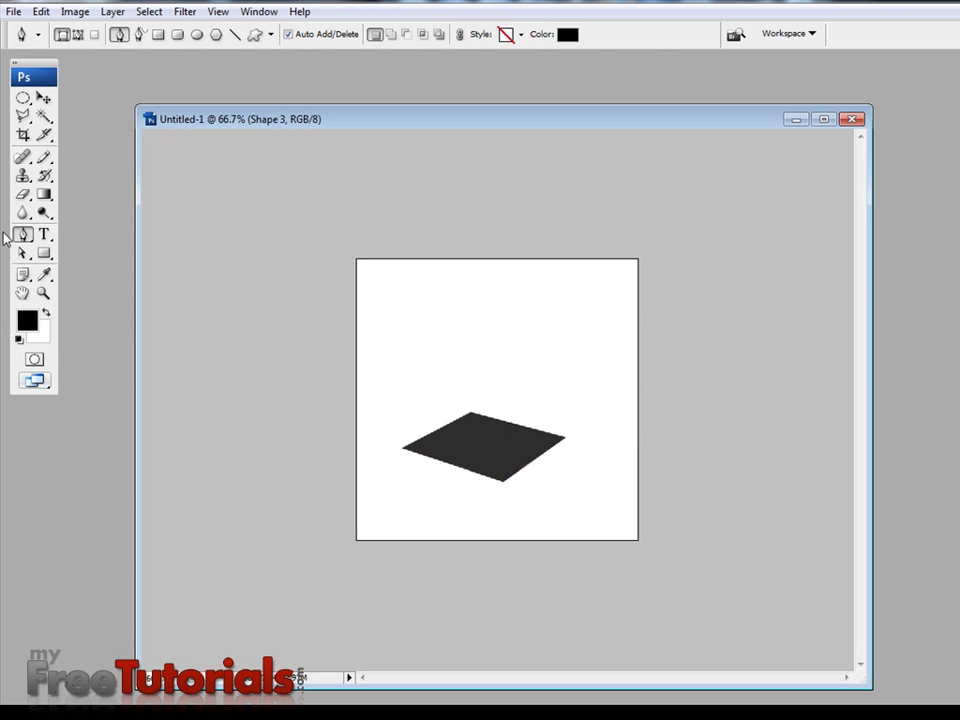
key("t")
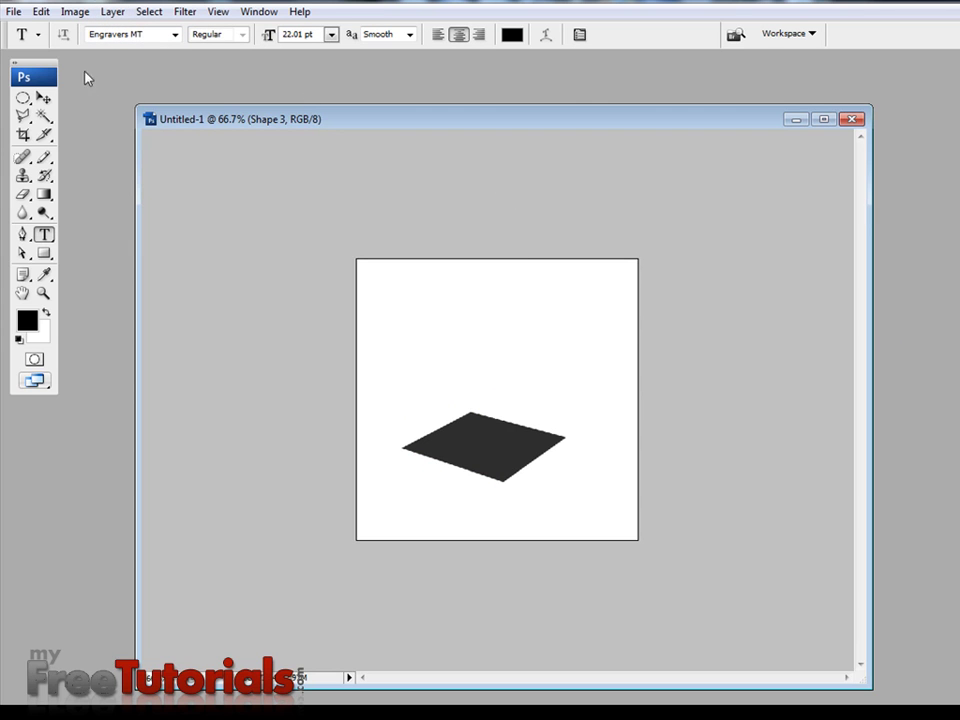
- Type FT on the dark floor plane and set its colour to white
left_click(466, 437)
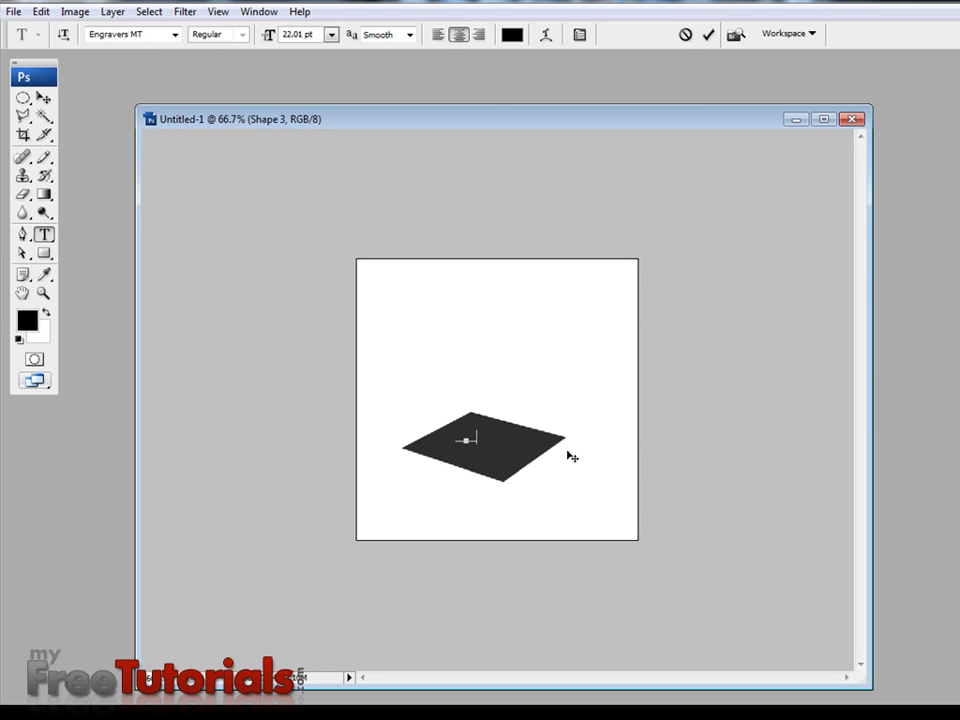
left_click(43, 97)
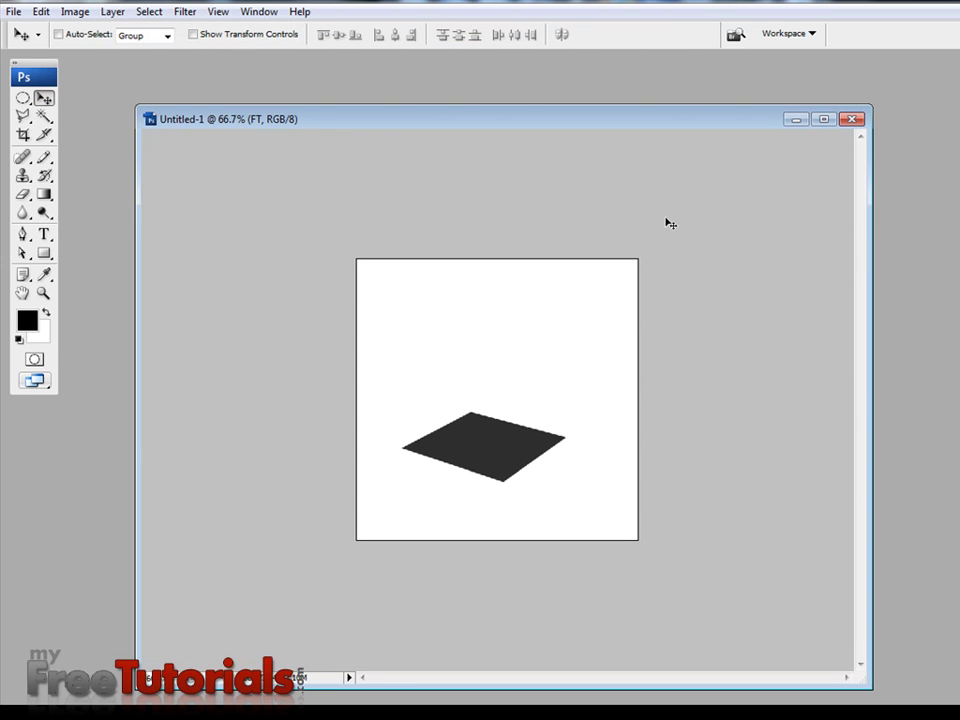
left_click(43, 234)
left_click(510, 33)
left_click_drag(691, 392, 489, 161)
left_click(813, 420)
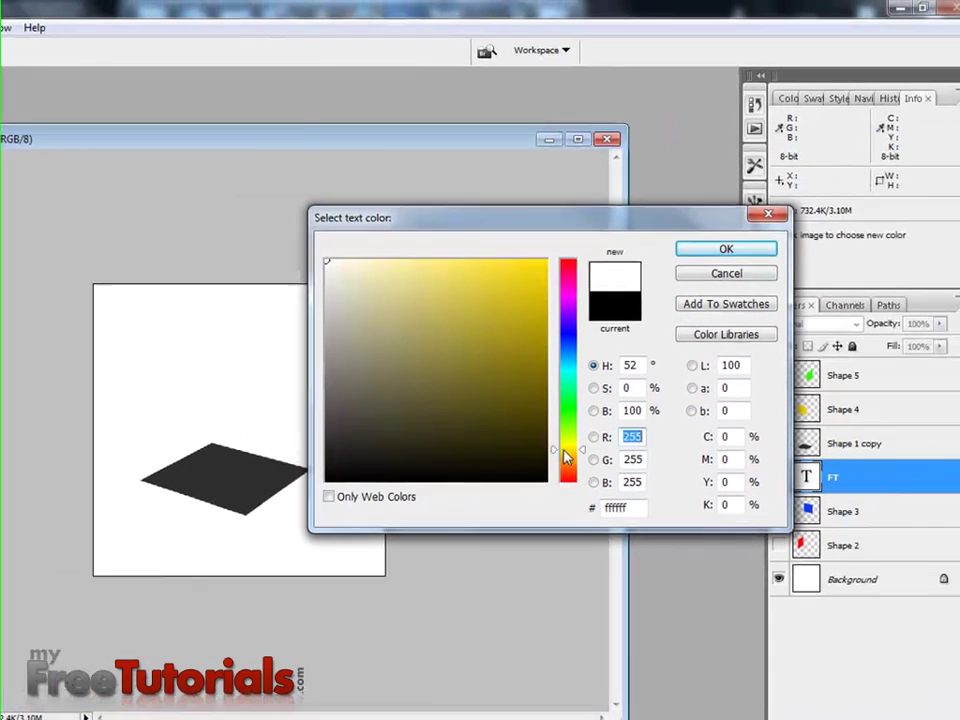
left_click(557, 337)
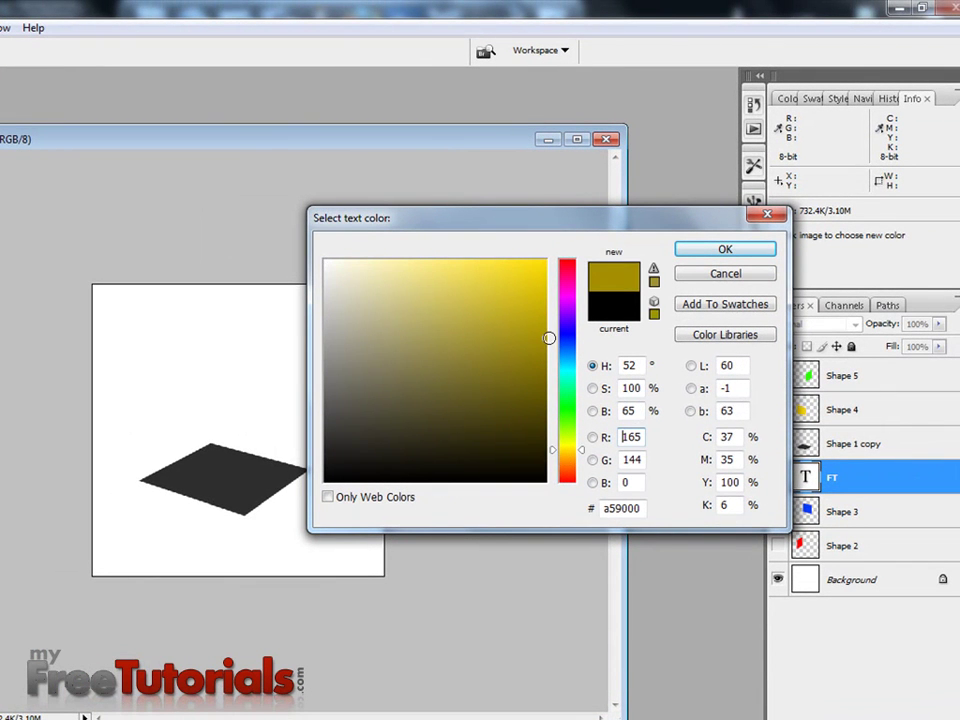
left_click_drag(549, 338, 549, 362)
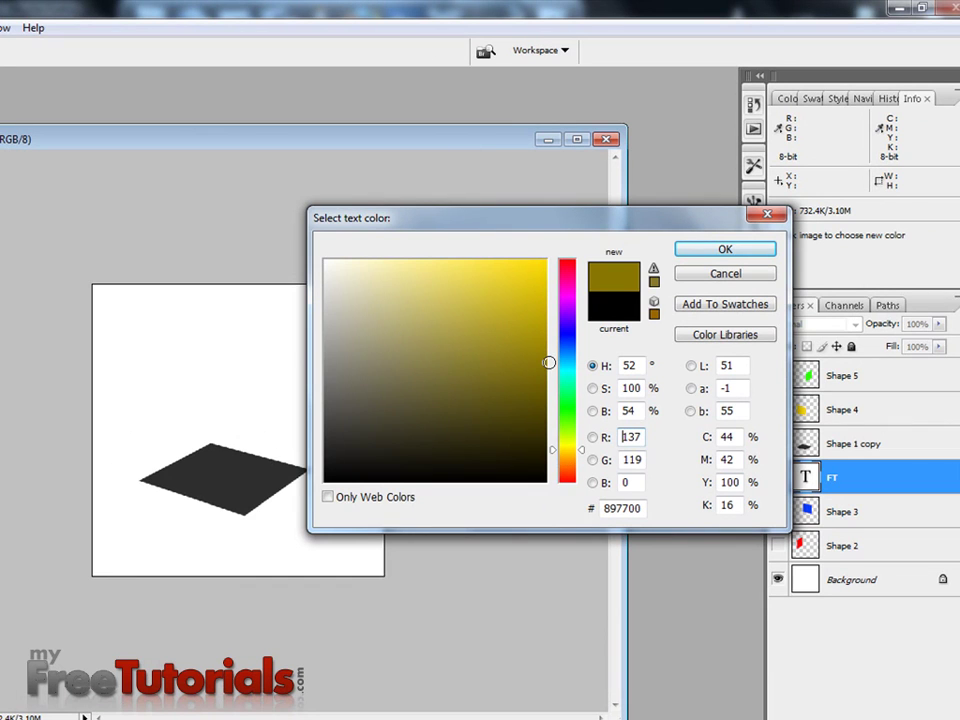
left_click_drag(523, 330, 257, 257)
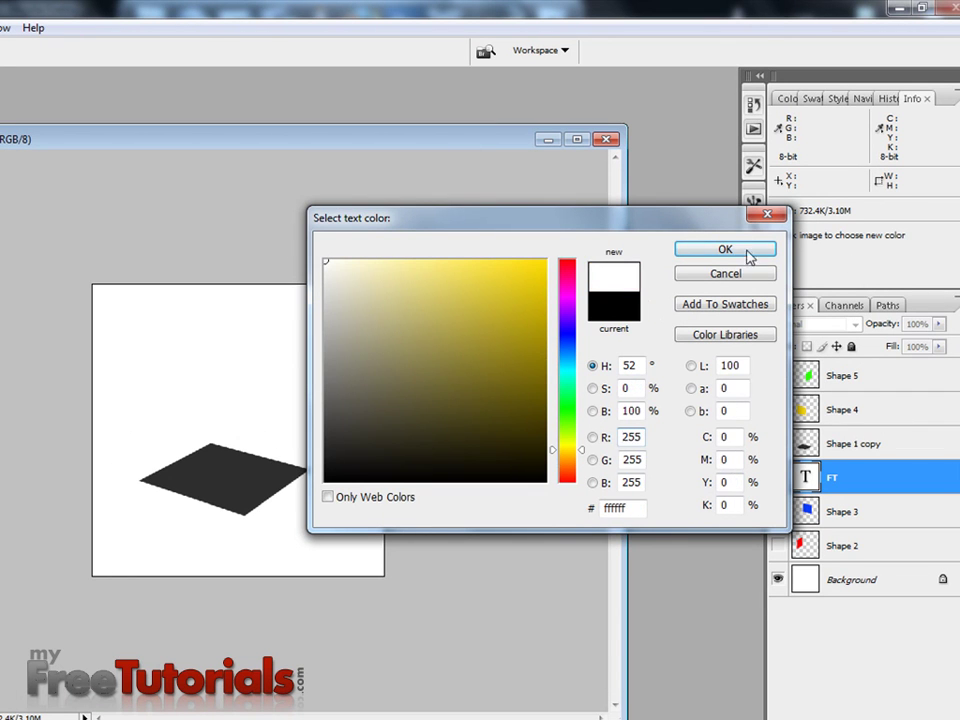
key("Return")
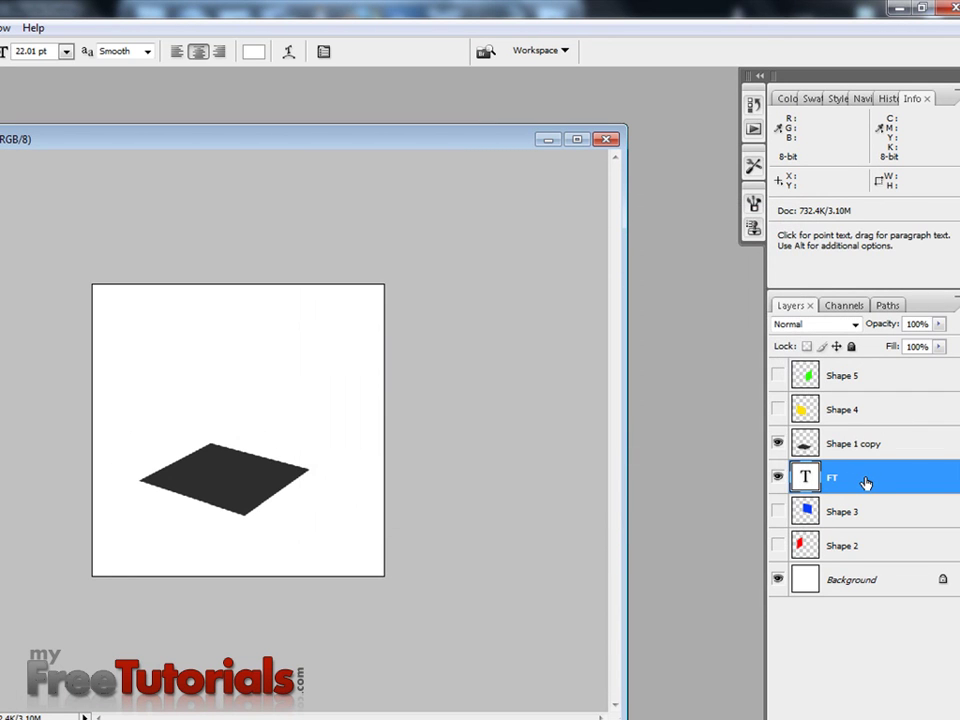
- Move the FT layer to the top and scale it about 552% over the plane
left_click_drag(866, 483, 866, 374)
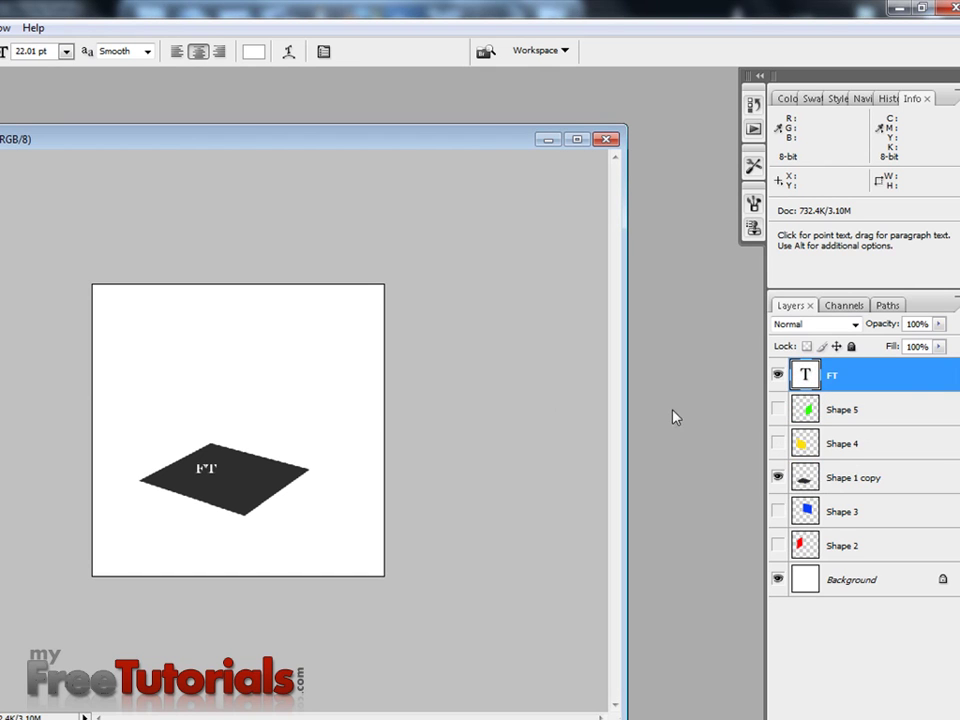
key("ctrl+t")
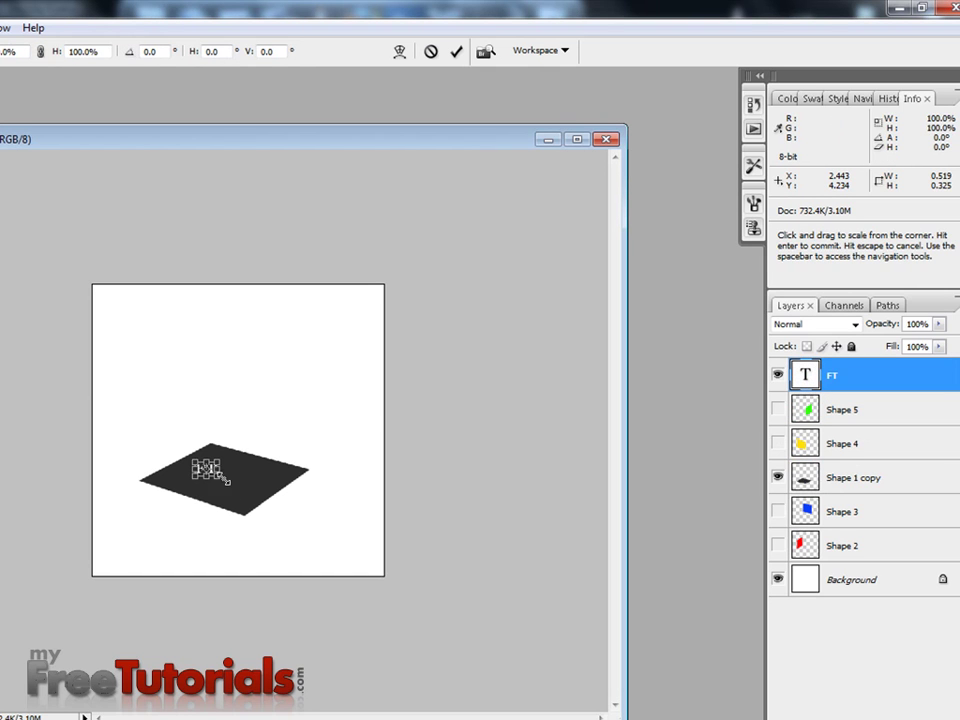
left_click_drag(225, 479, 270, 509)
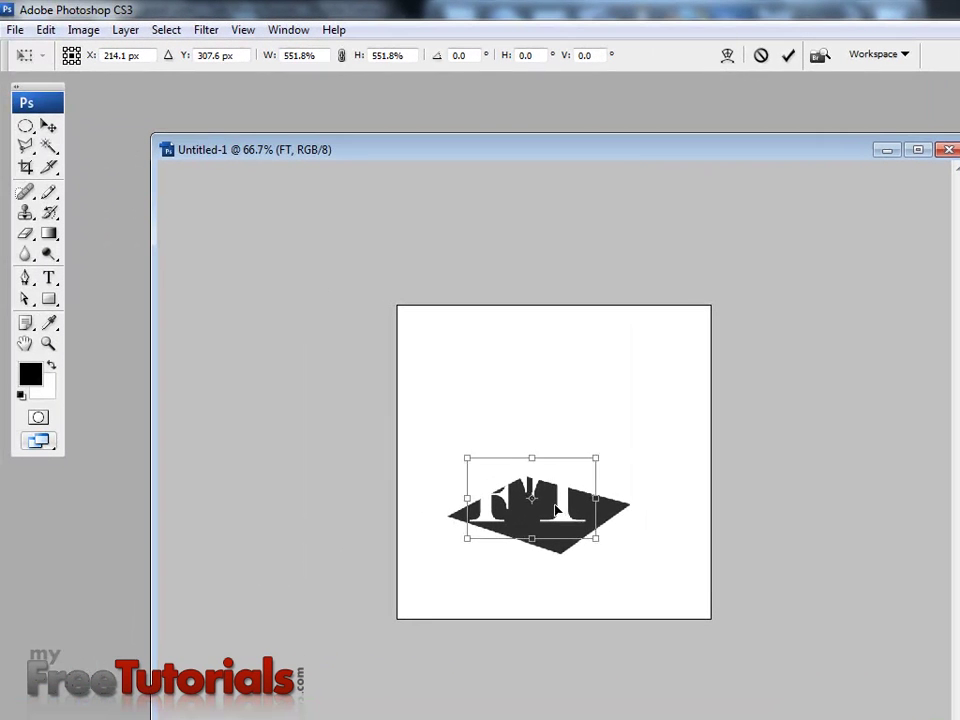
left_click_drag(544, 516, 574, 502)
key("Return")
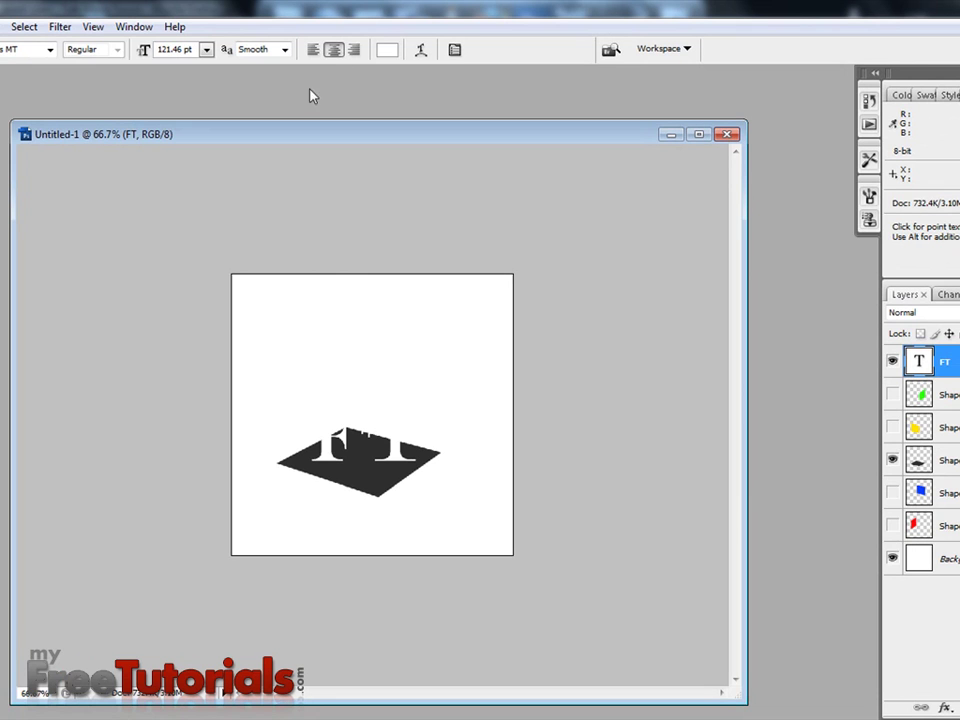
- Set the FT text colour to bright golden yellow ffc600
left_click(390, 48)
left_click(456, 463)
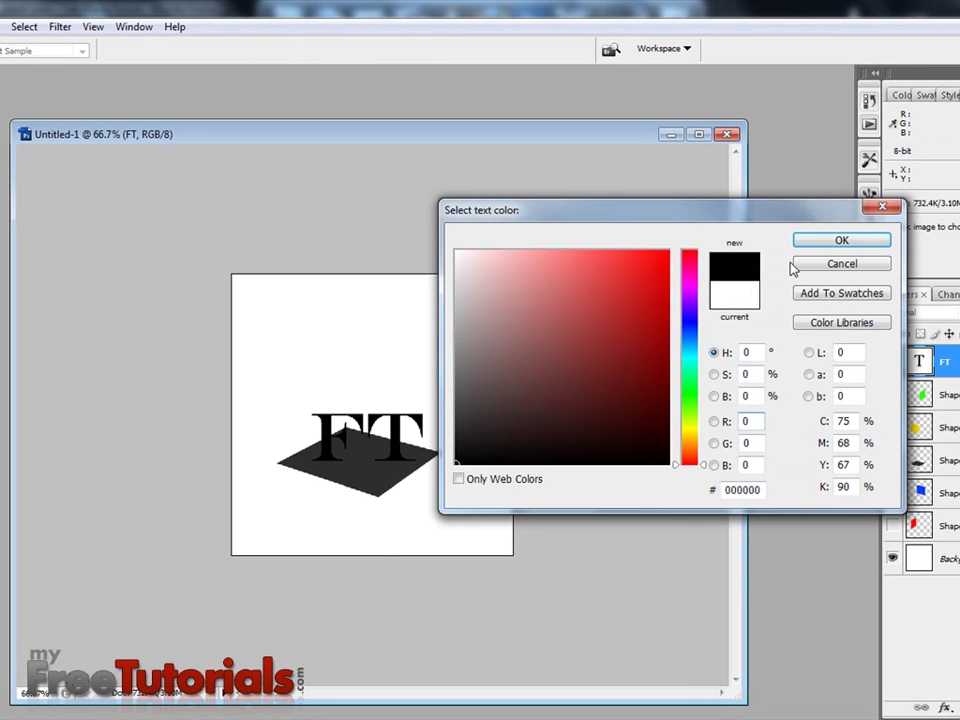
left_click(828, 247)
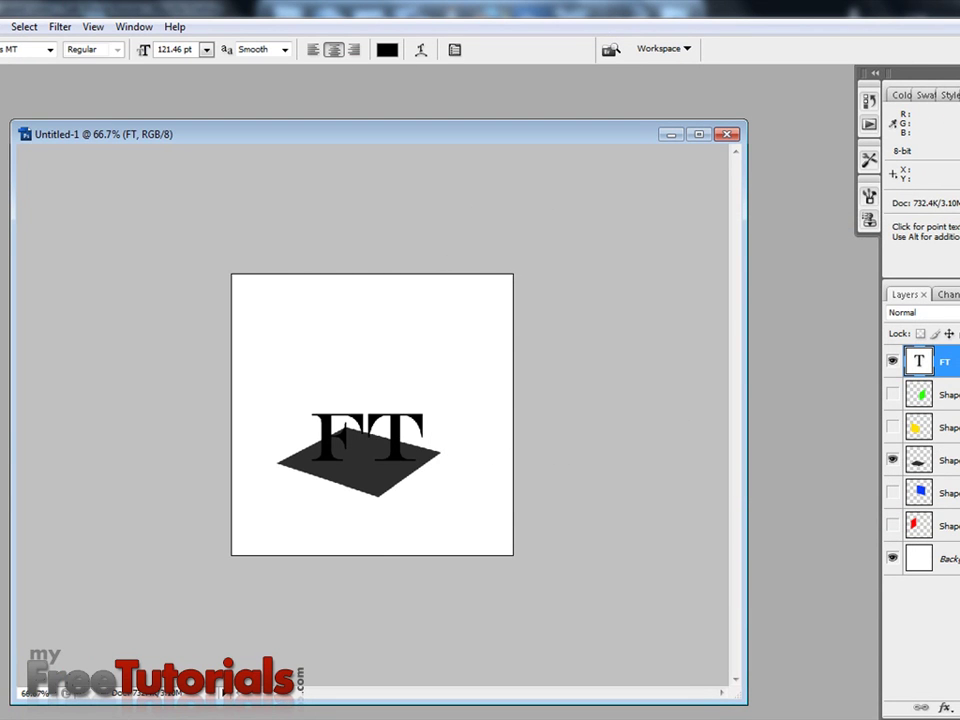
left_click(390, 52)
left_click(667, 392)
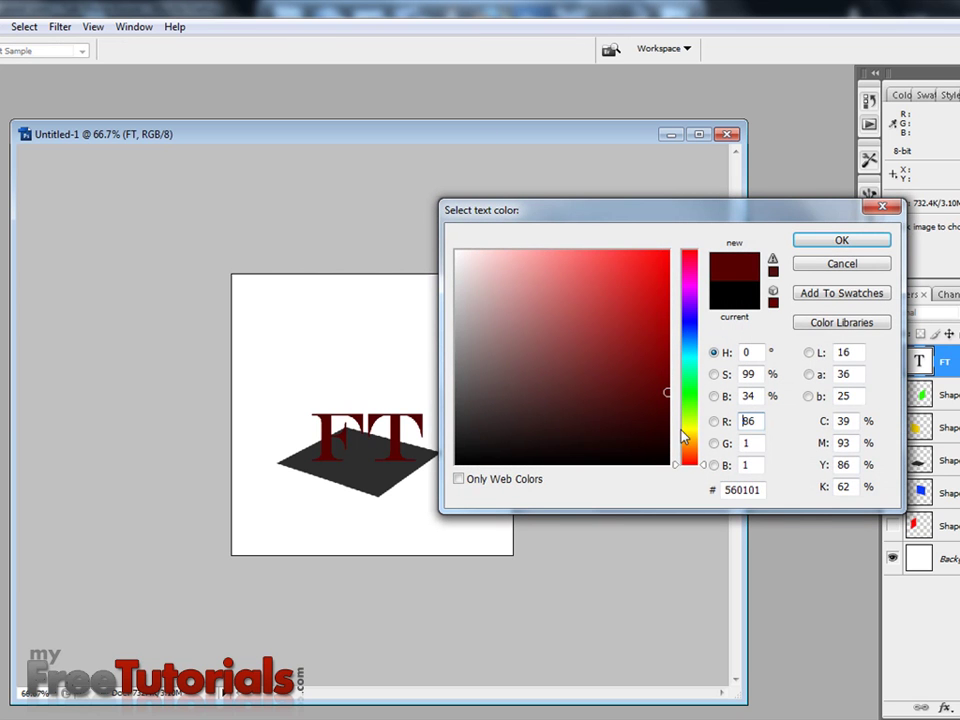
left_click(687, 428)
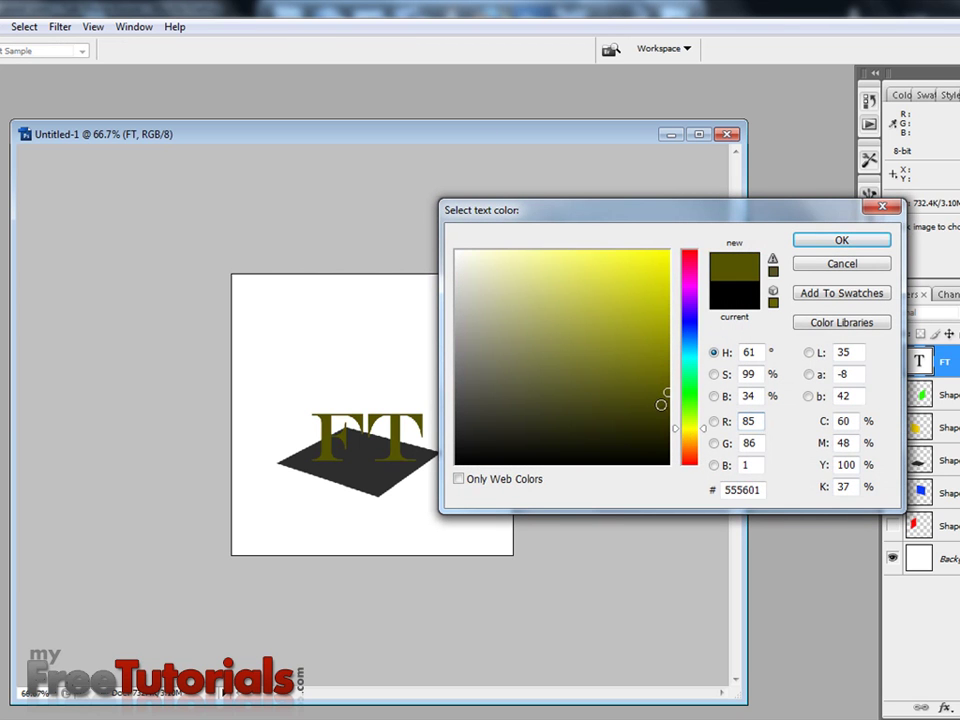
double_click(745, 421)
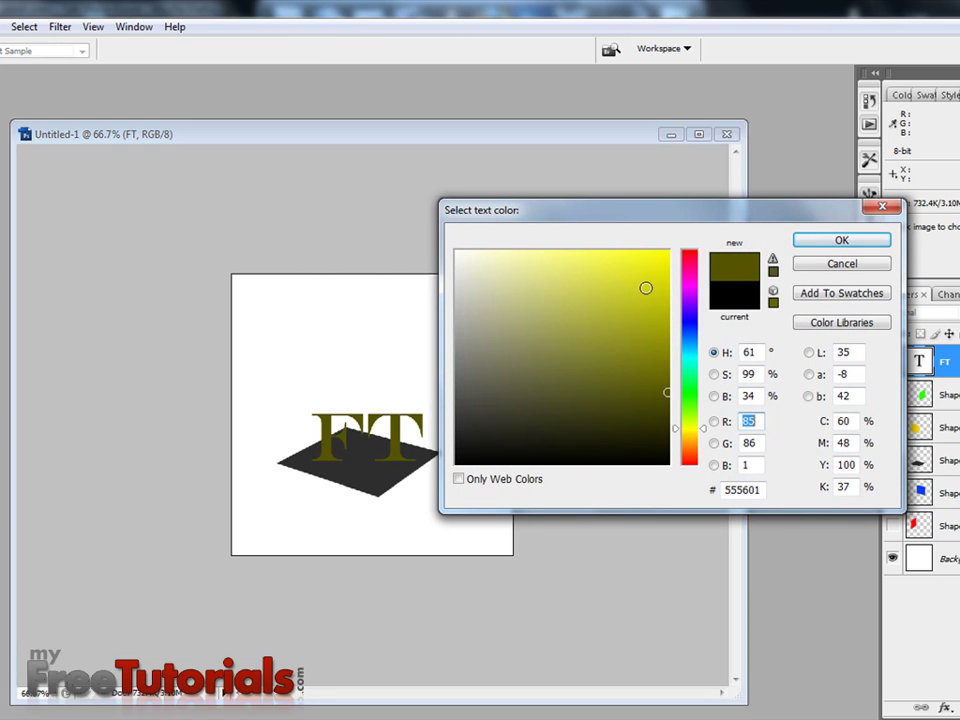
left_click_drag(677, 428, 676, 437)
left_click_drag(663, 316, 675, 225)
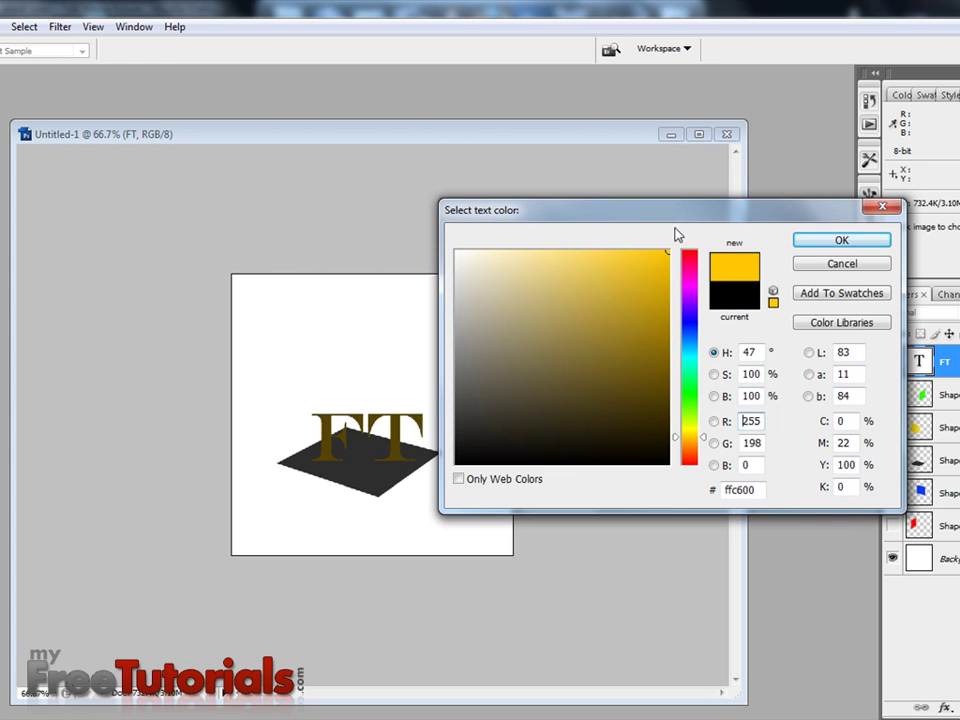
left_click(841, 240)
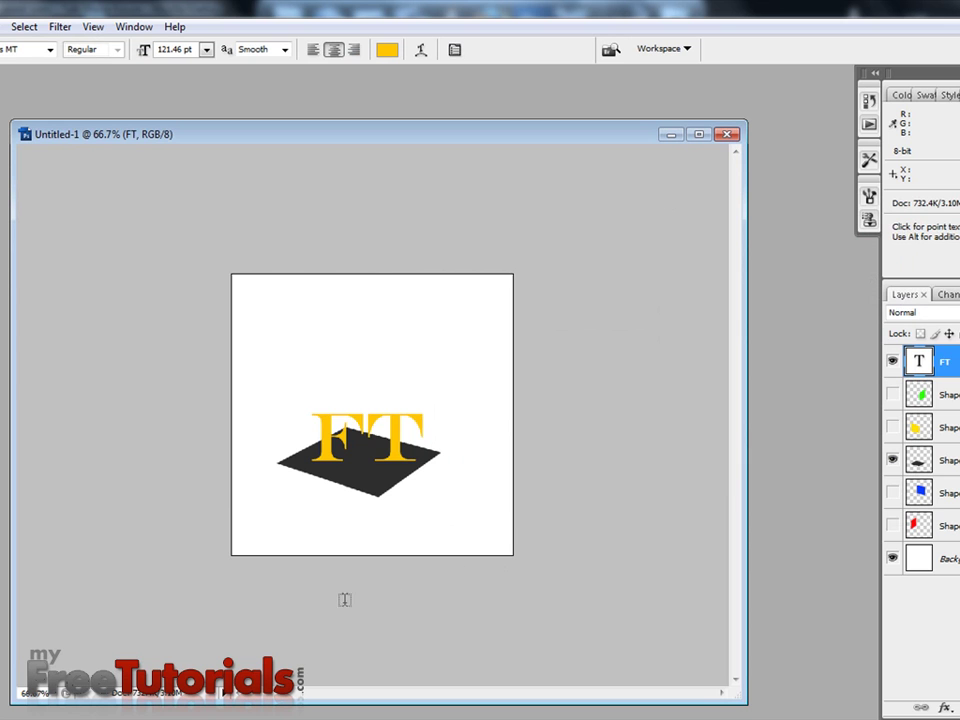
left_click(48, 49)
- Apply the Forte font to FT and enlarge the text about 132%
left_click_drag(221, 240, 218, 190)
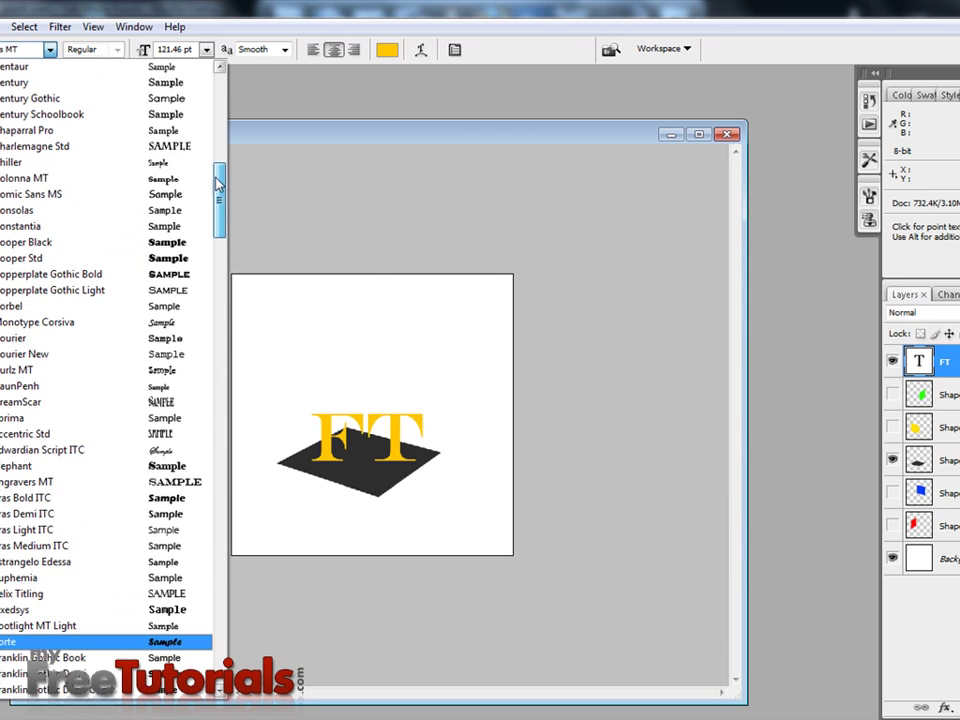
scroll(150, 400, "down", 2)
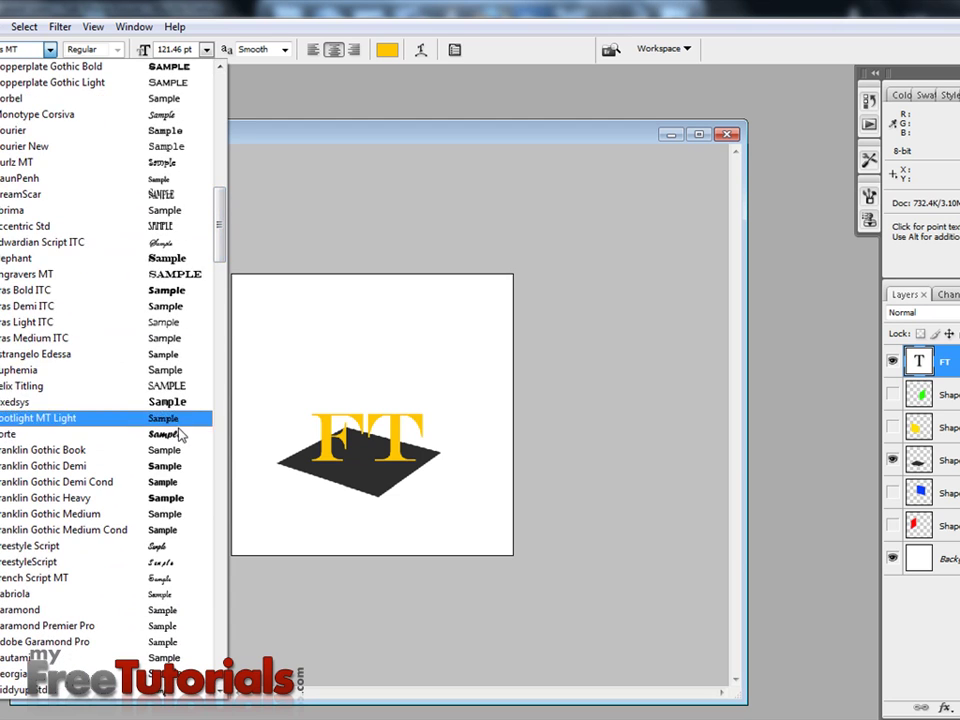
left_click(177, 426)
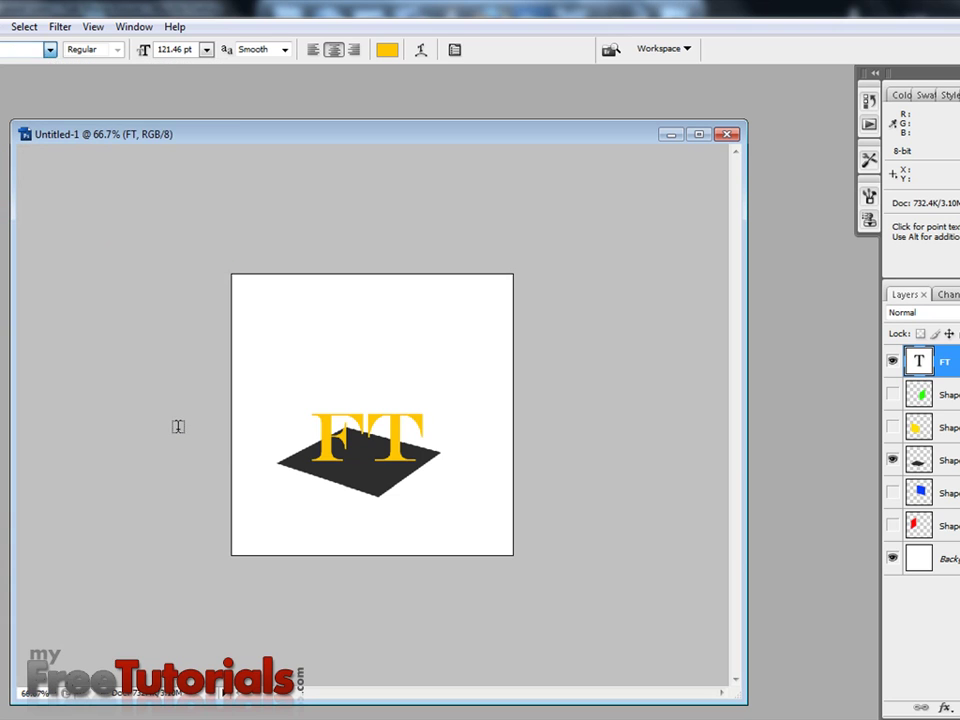
left_click(49, 49)
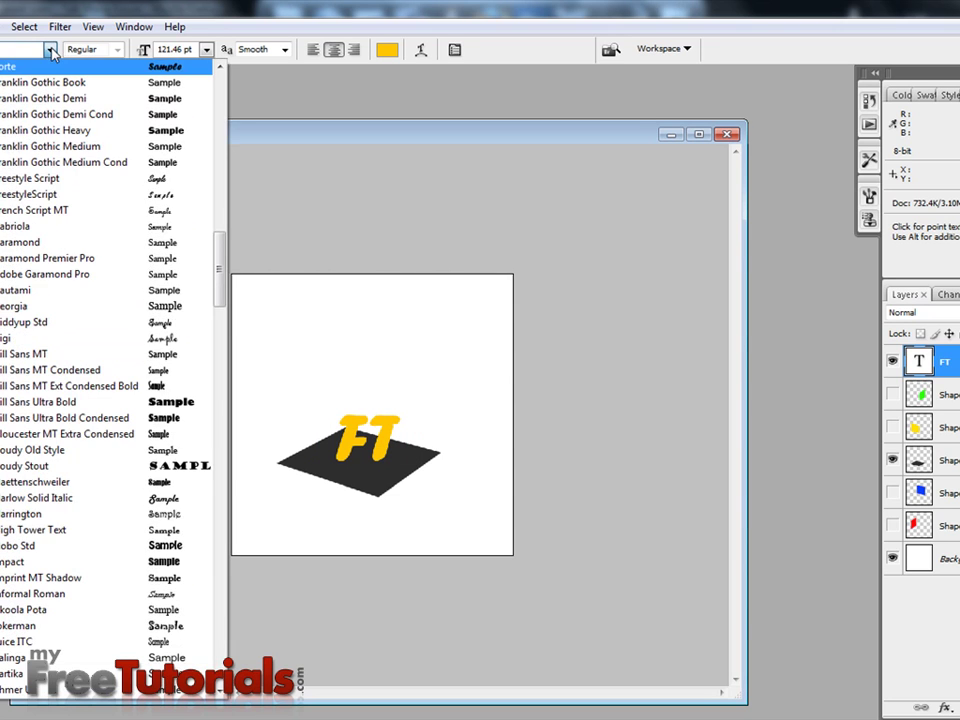
left_click(49, 49)
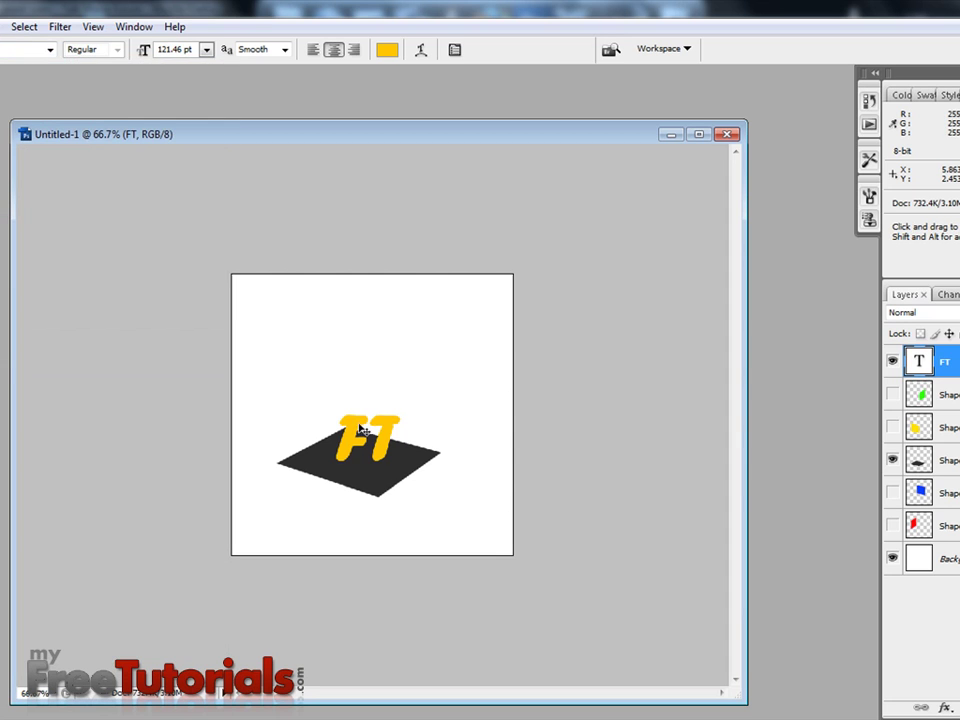
key("ctrl+t")
left_click_drag(330, 399, 307, 373)
key("Return")
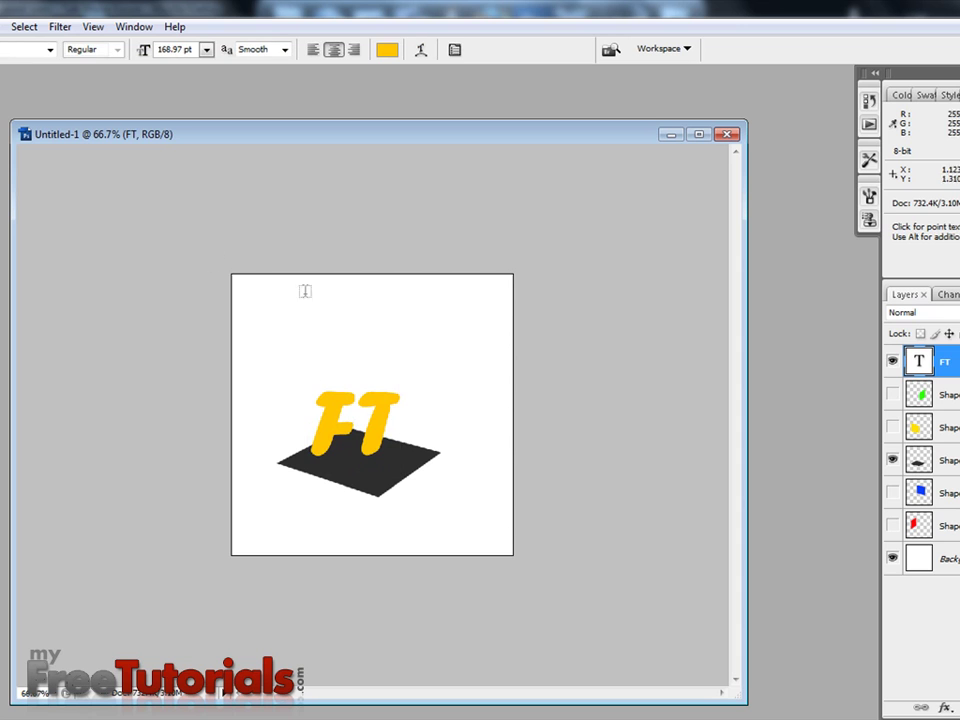
- Try Arista 2.0 Alternate, then switch the text to the Arista 2.0 font
left_click(49, 49)
left_click_drag(219, 250, 216, 106)
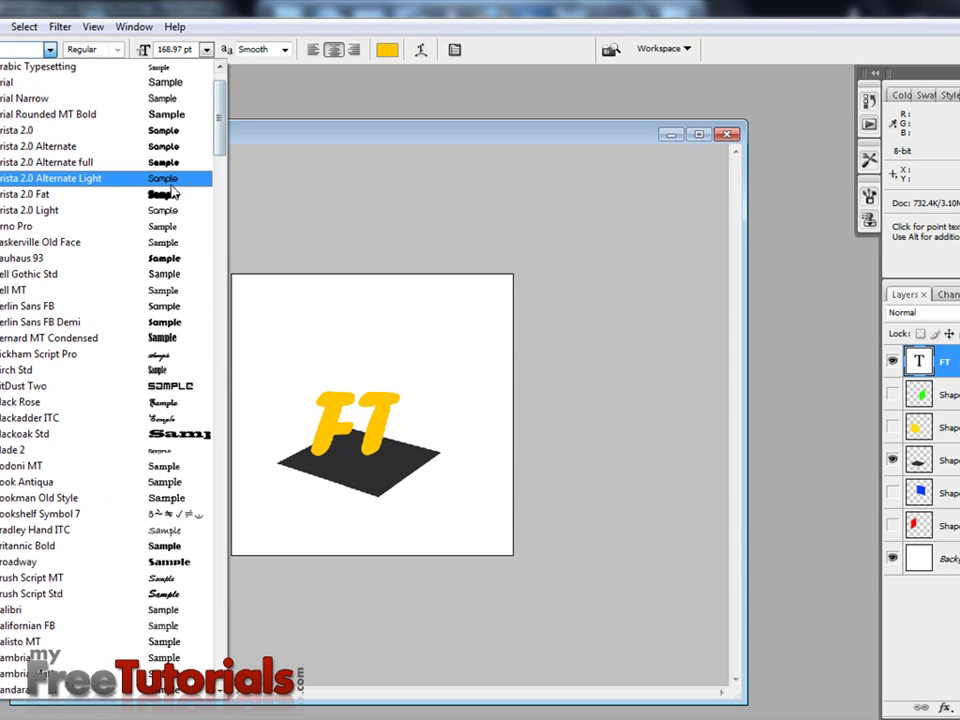
left_click(135, 161)
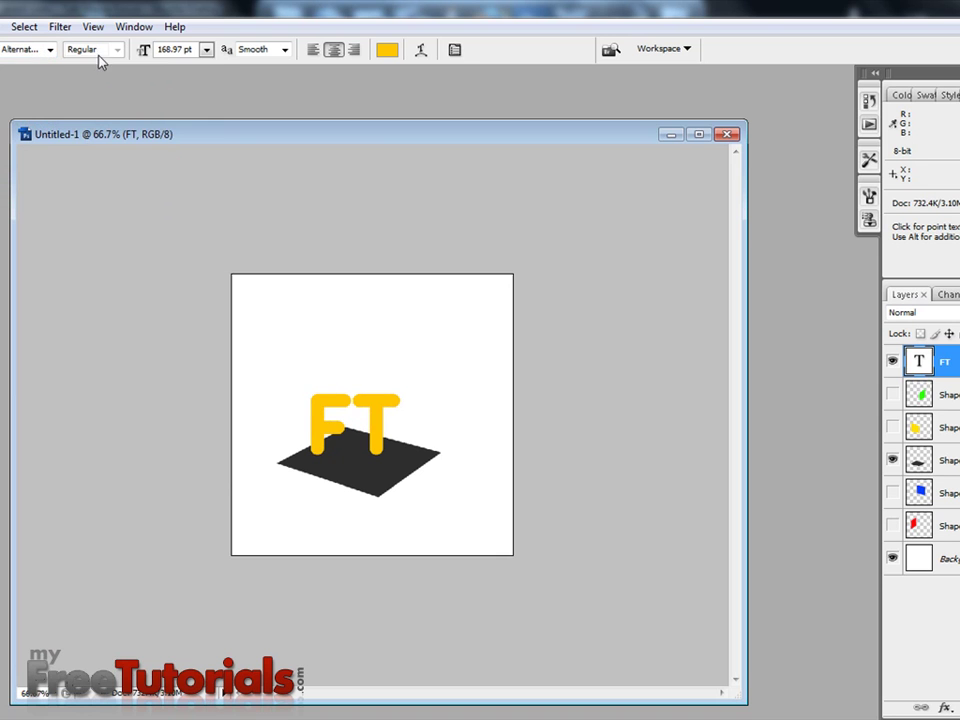
left_click(50, 49)
scroll(117, 170, "up", 1)
scroll(117, 170, "up", 2)
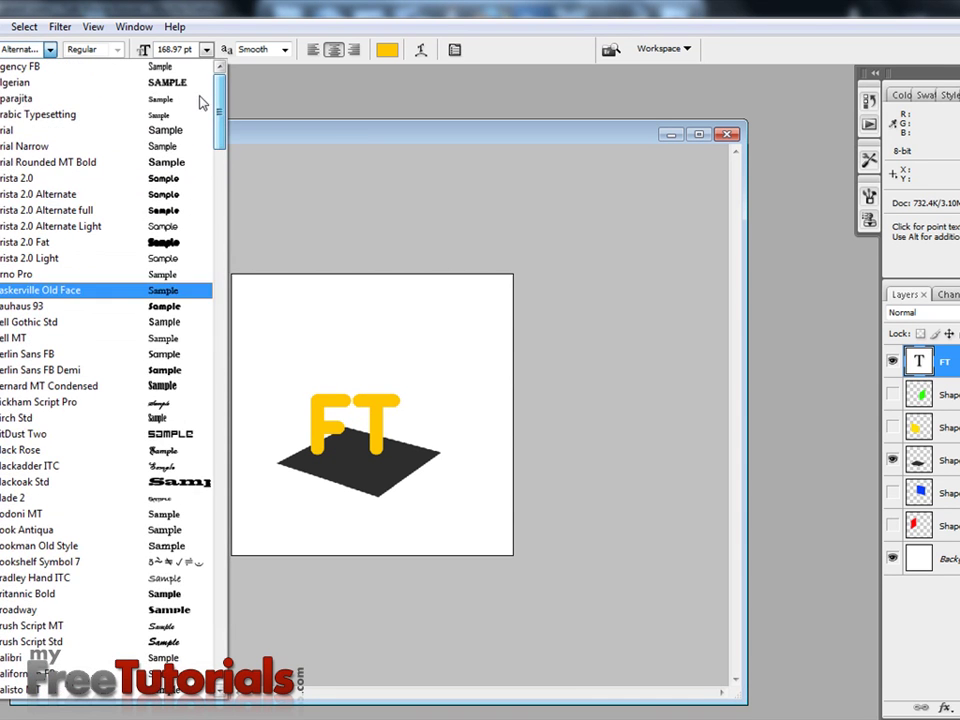
left_click(127, 177)
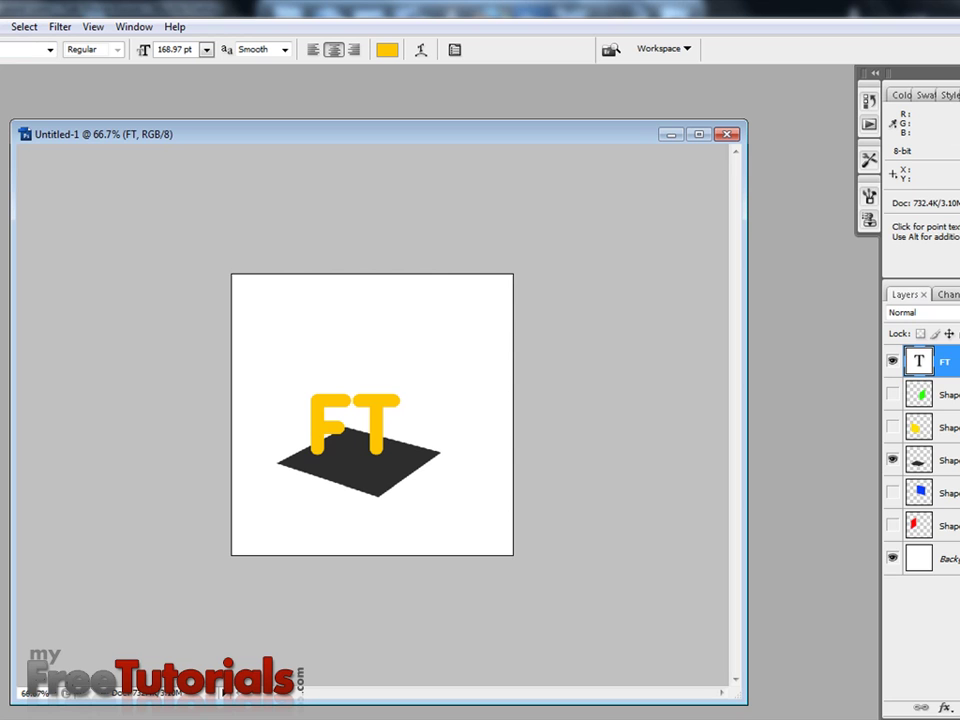
- Retype the FT text as lowercase 'ft'
left_click(350, 440)
key("BackSpace")
key("Delete")
type("ft")
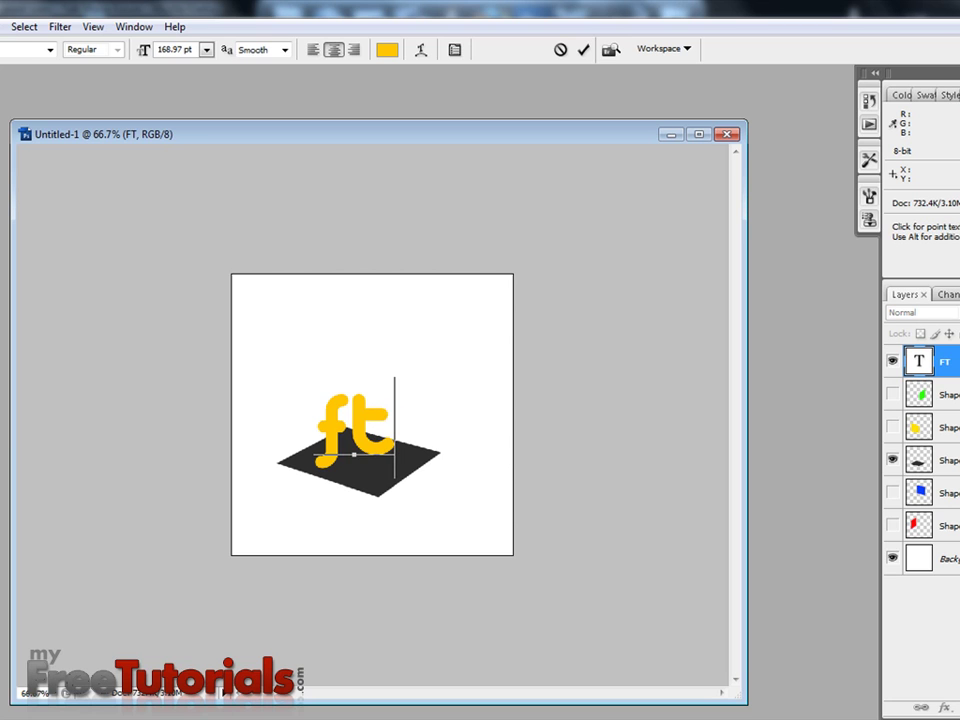
key("ctrl+Return")
- Nudge the ft text over the plane and scale it about 124%
key("v")
left_click_drag(364, 432, 368, 432)
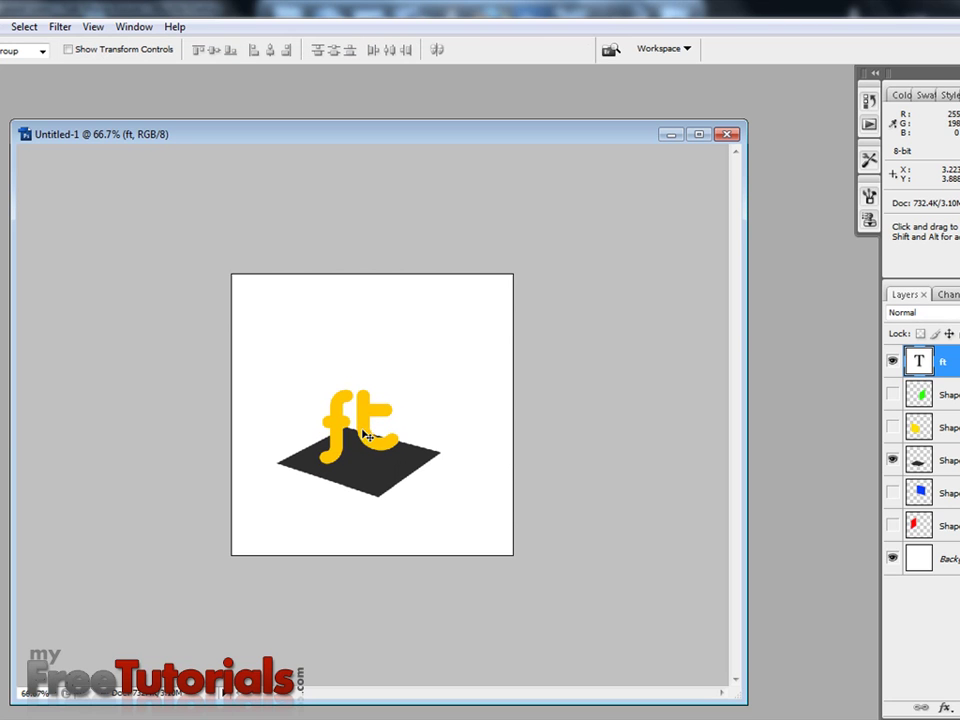
key("ctrl+t")
mouse_move(317, 369)
left_mouse_down()
mouse_move(298, 344)
mouse_move(306, 346)
left_mouse_up()
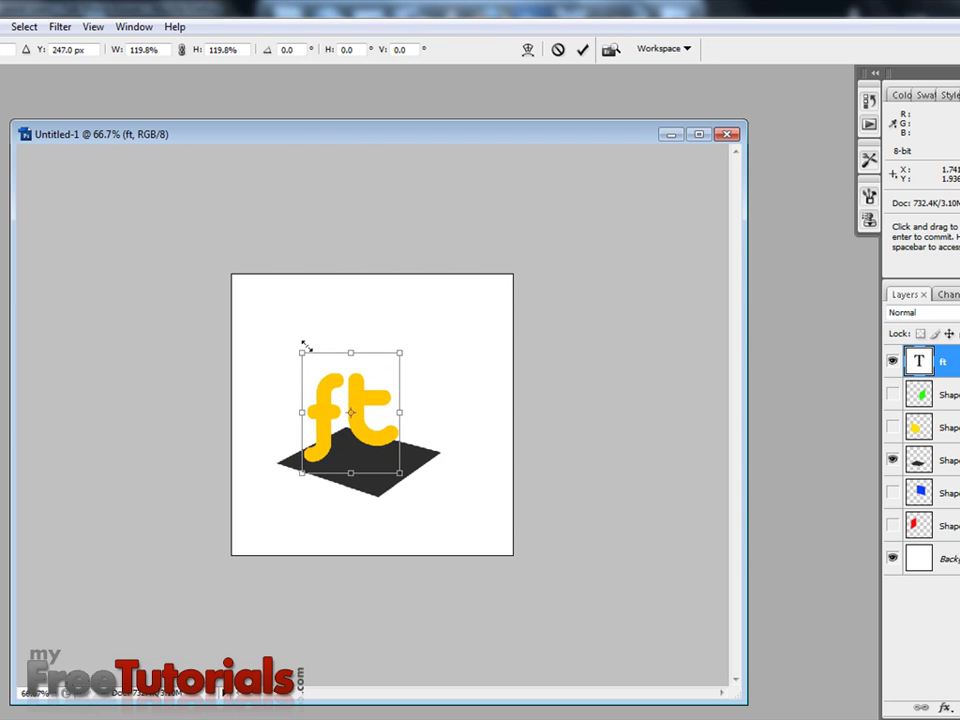
key("Return")
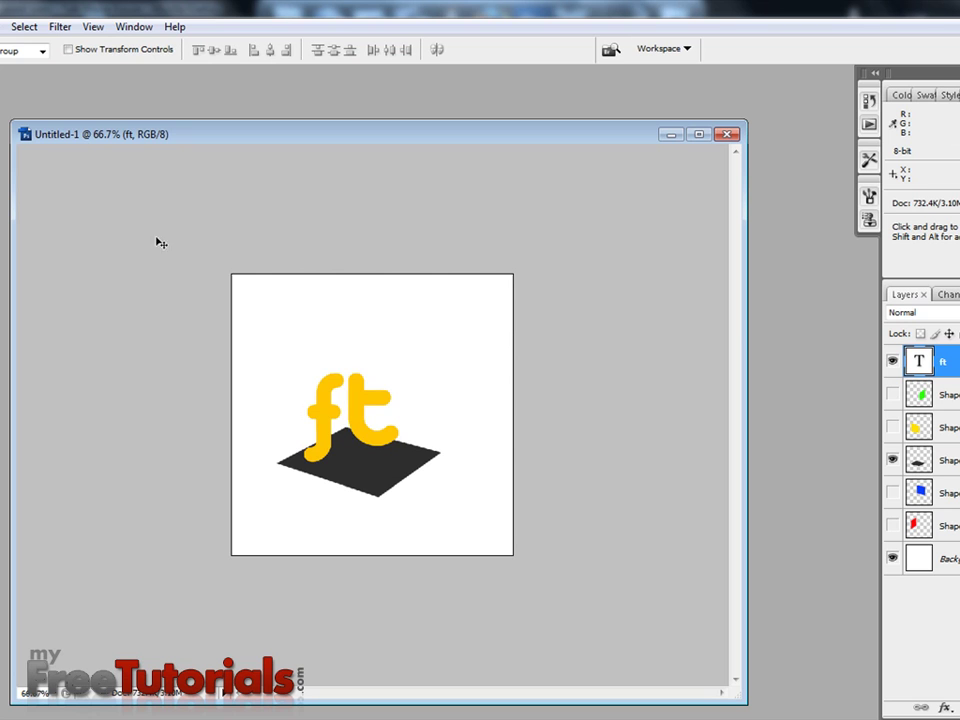
key("t")
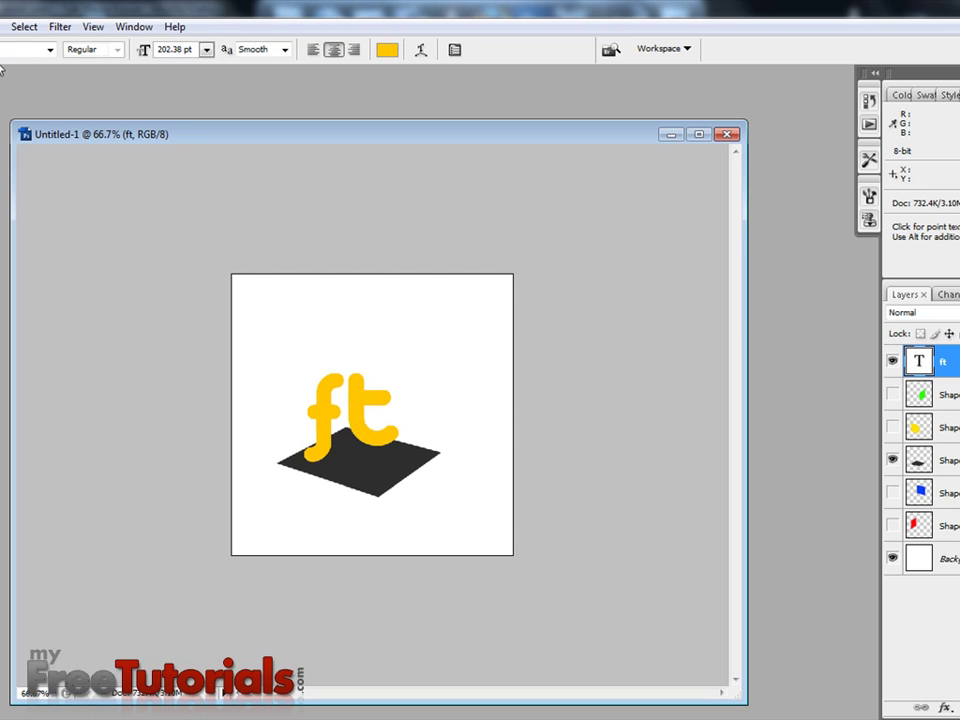
left_click(48, 50)
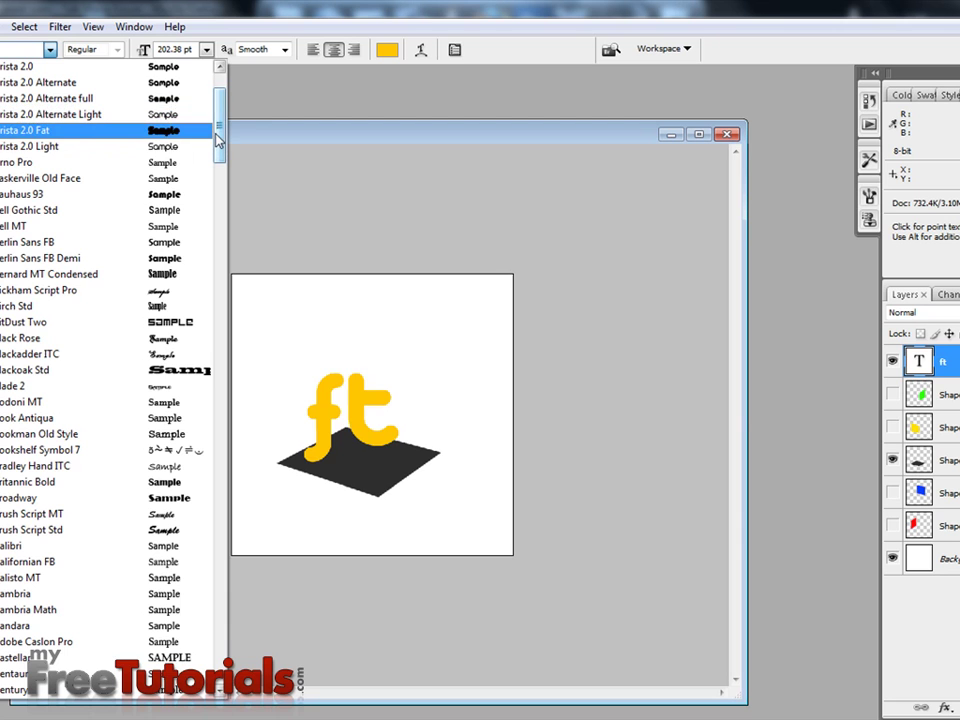
- Set the ft text in Berlin Sans FB Demi Bold
scroll(214, 150, "down", 1)
scroll(214, 150, "down", 2)
left_click(176, 146)
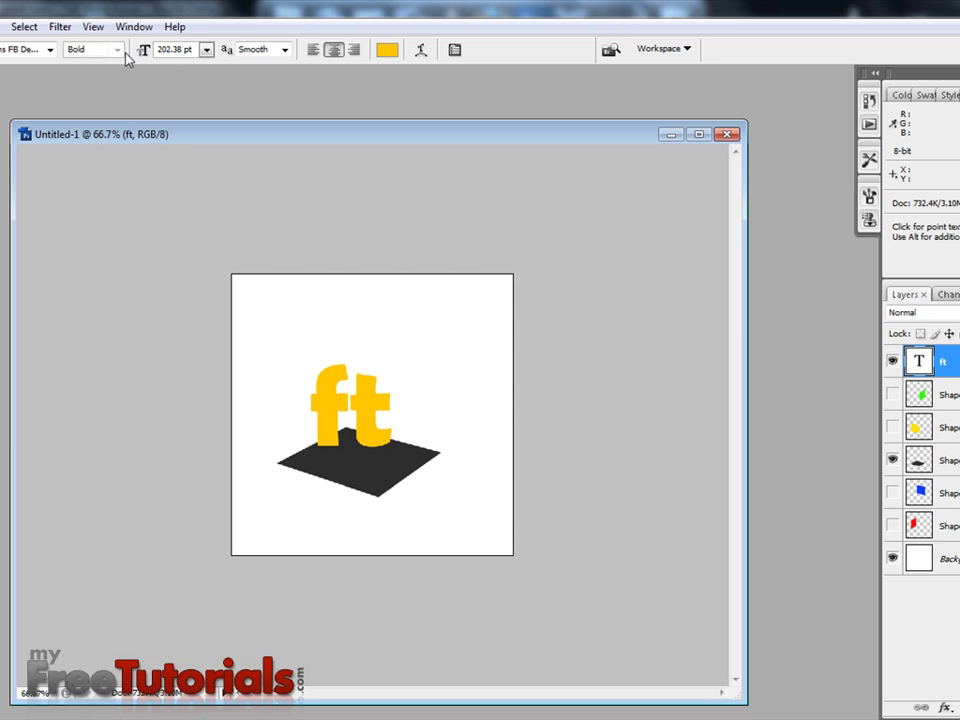
- Try None and Strong anti-aliasing, then settle on Smooth
left_click(284, 49)
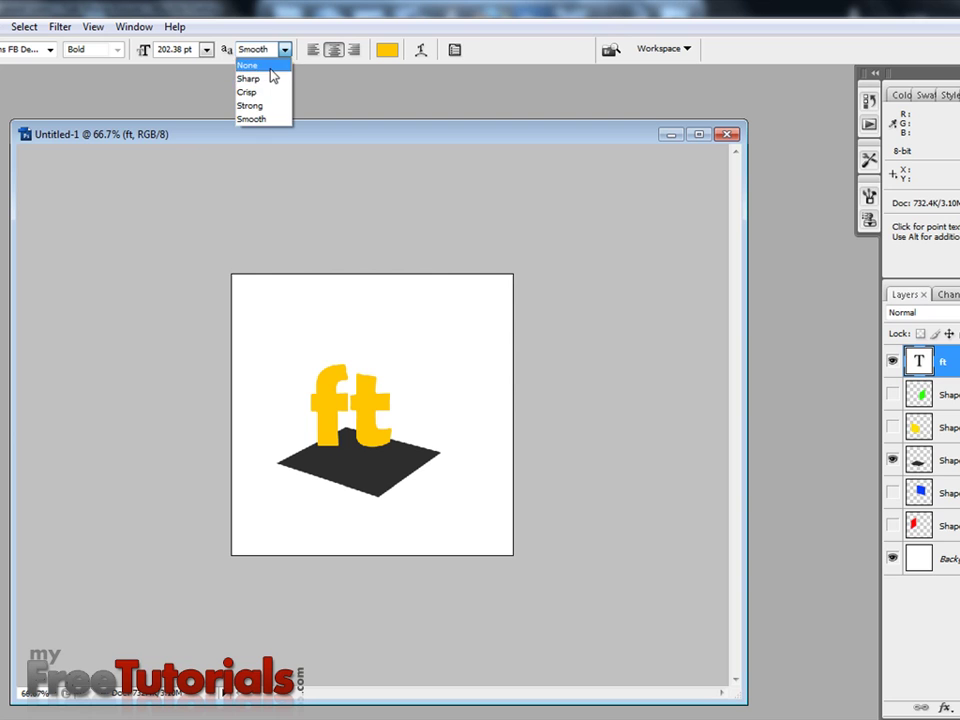
left_click(268, 66)
left_click(280, 50)
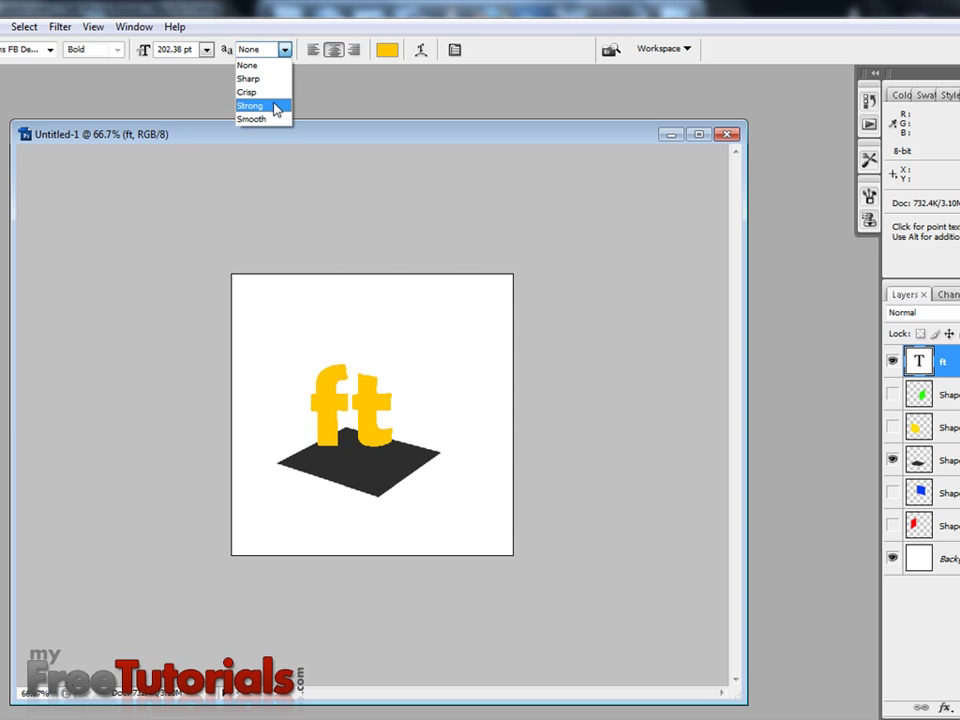
left_click(262, 105)
left_click(273, 56)
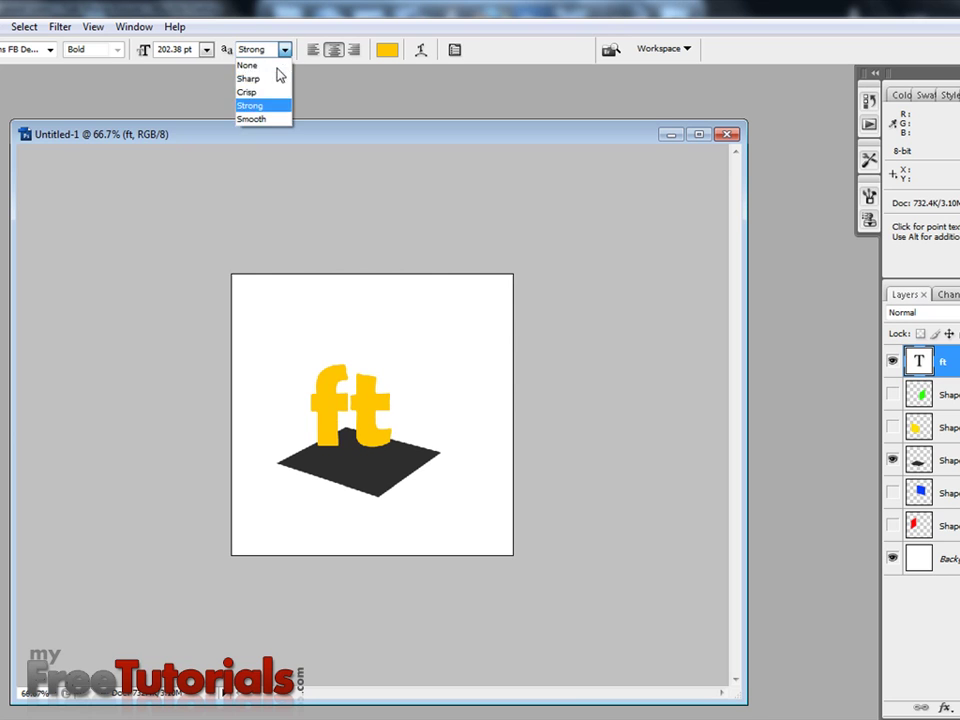
left_click(270, 118)
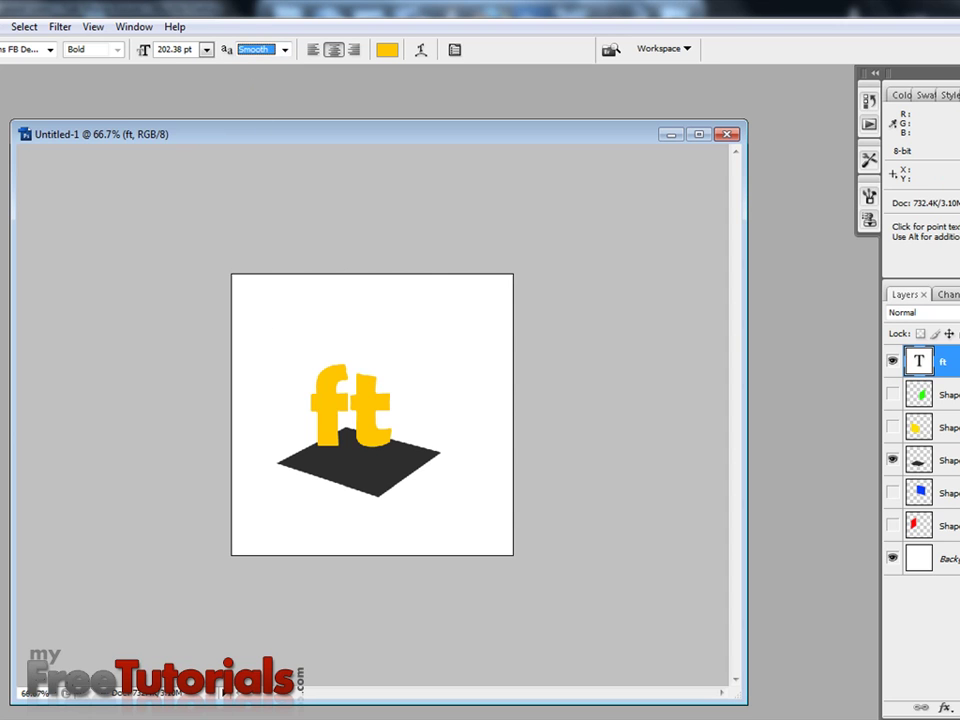
- Shift the ft text down slightly and scale it about 125% onto the floor tile
key("v")
left_click_drag(351, 410, 359, 430)
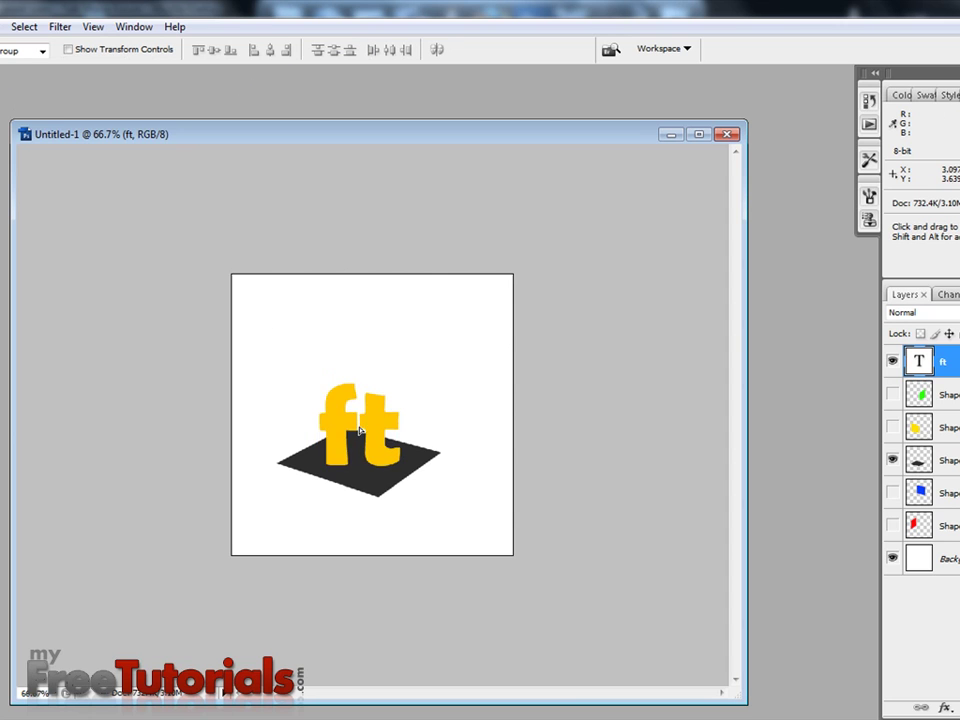
key("ctrl+t")
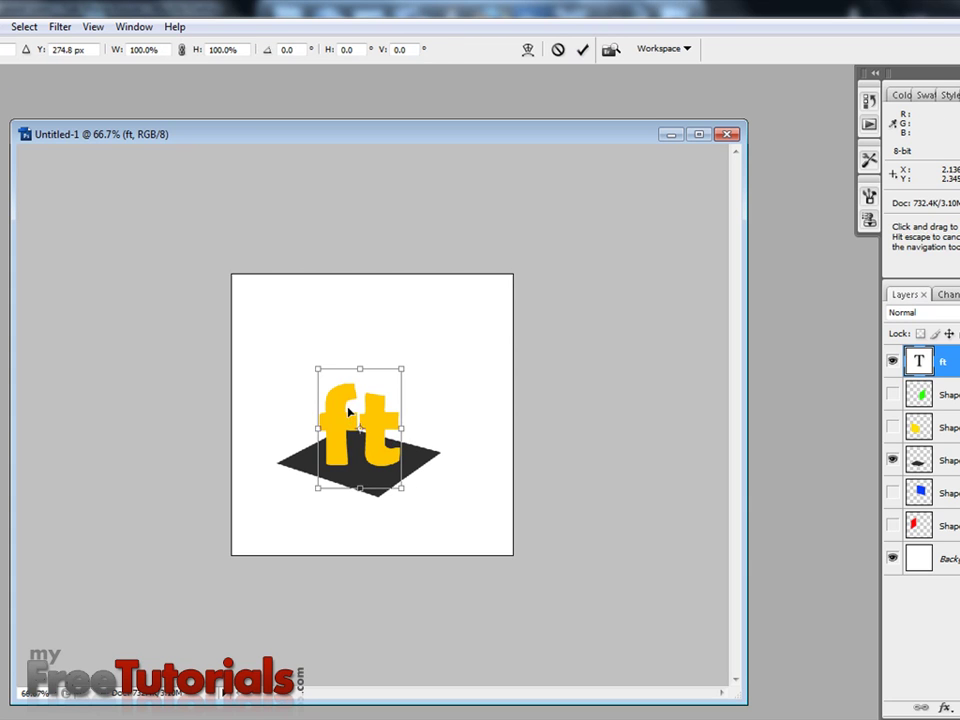
left_click_drag(316, 368, 297, 338)
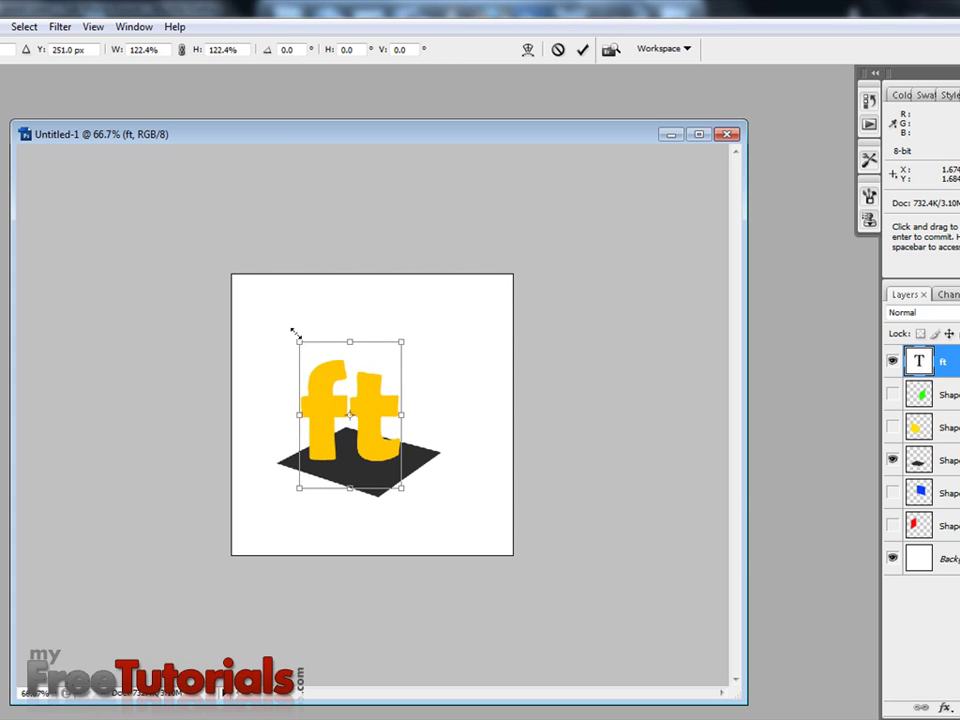
key("Return")
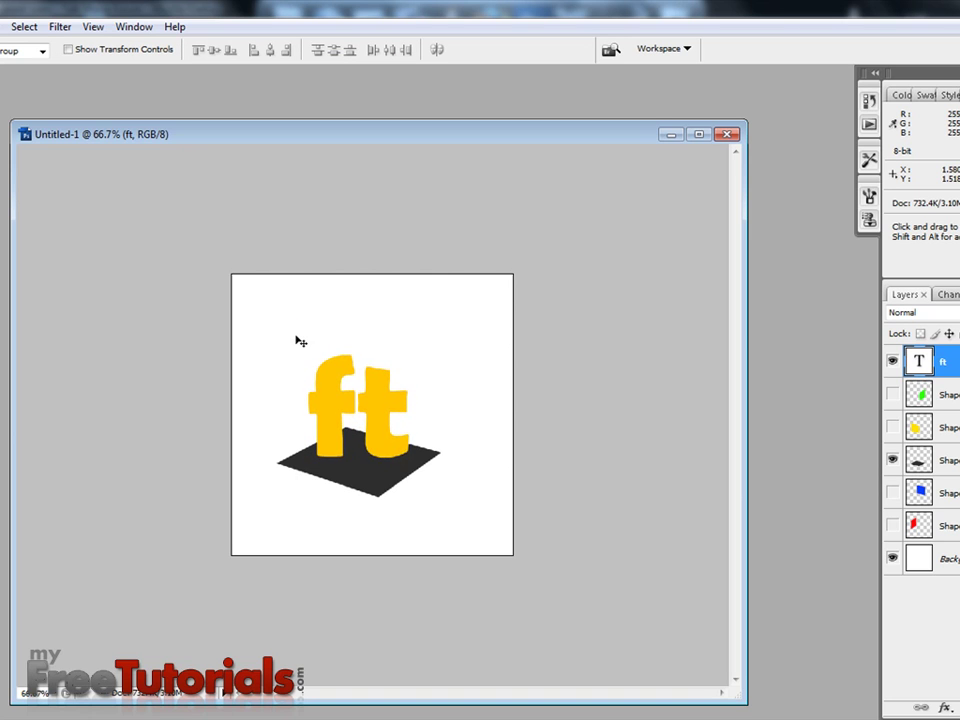
- Open the ft layer's Blending Options and enable Drop Shadow at 56% opacity
right_click(940, 362)
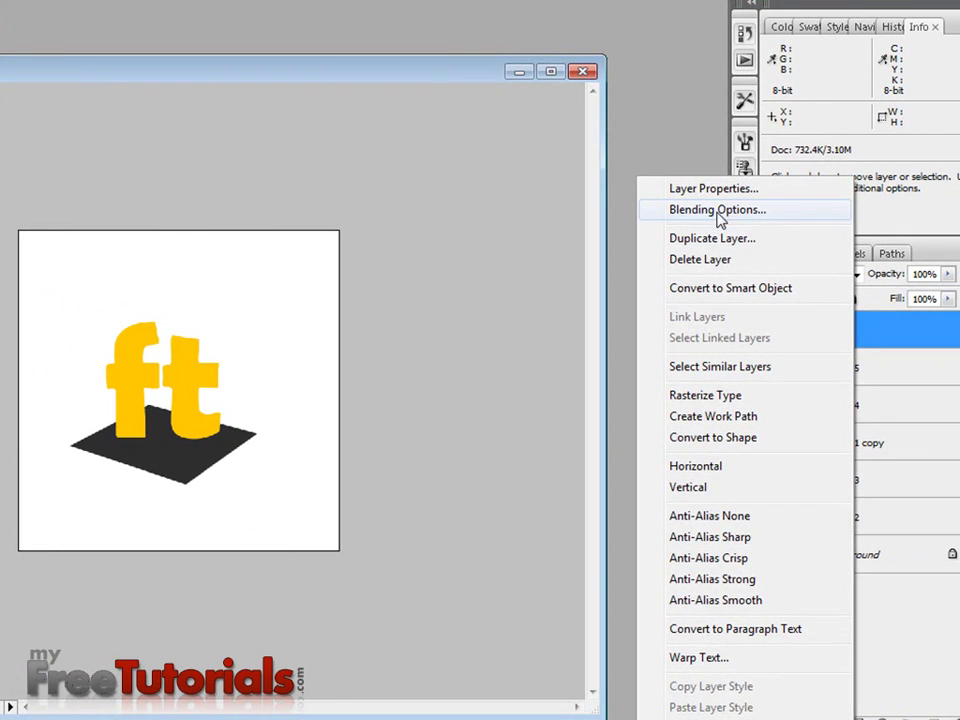
left_click(718, 210)
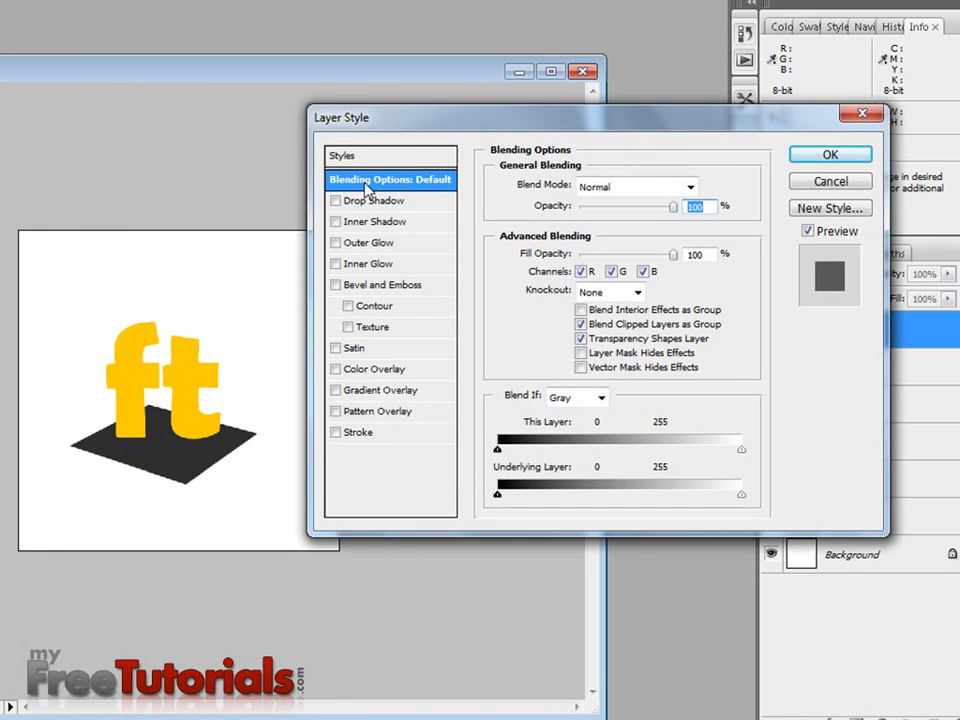
left_click(372, 200)
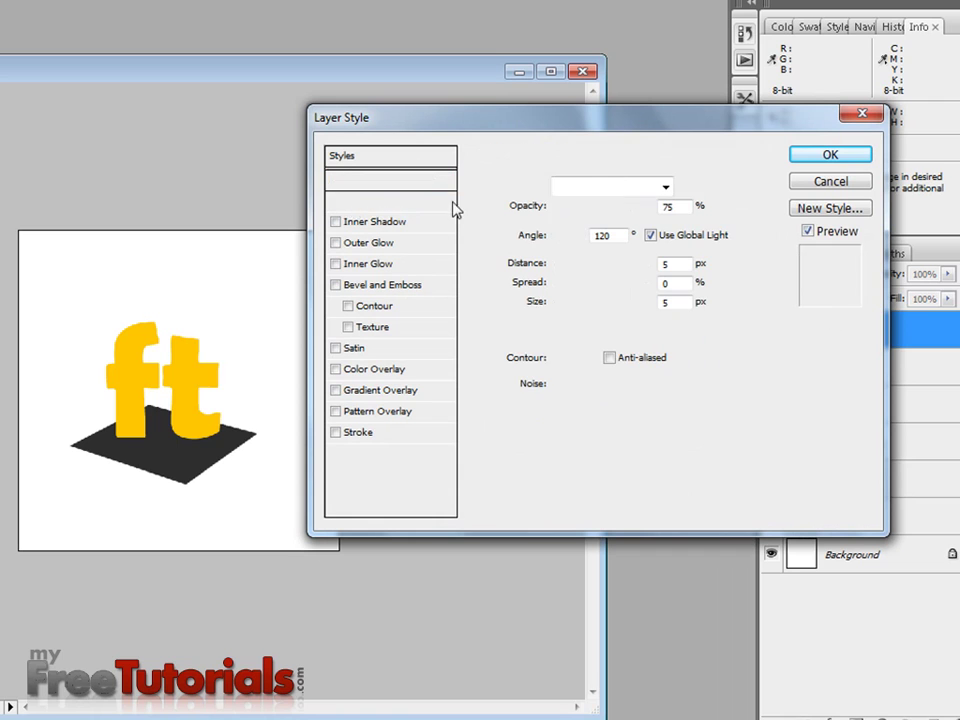
left_click(674, 207)
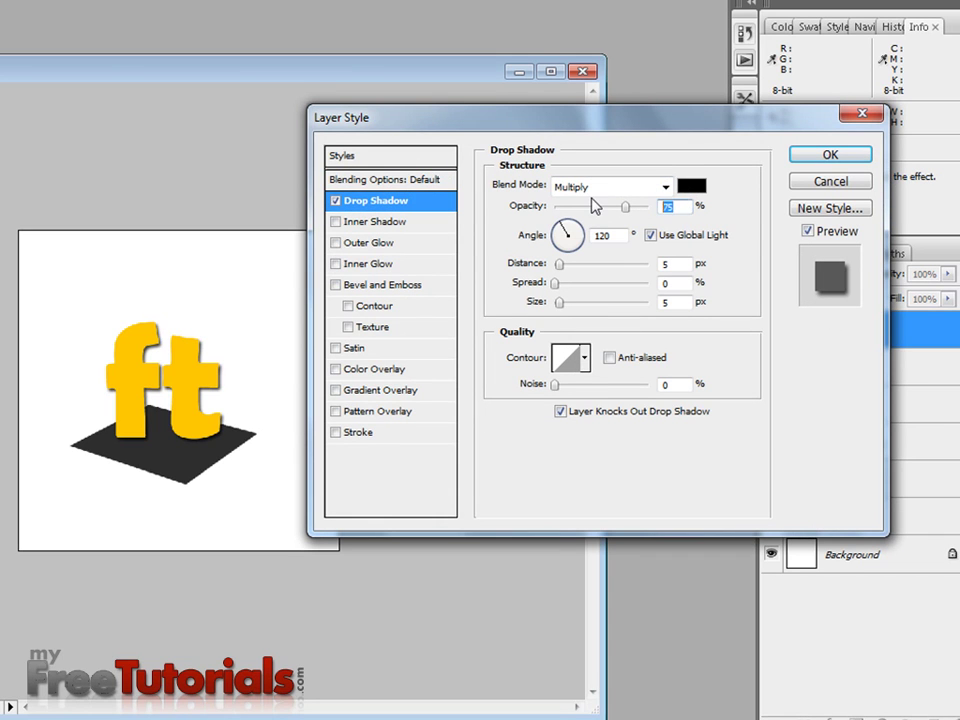
type("56")
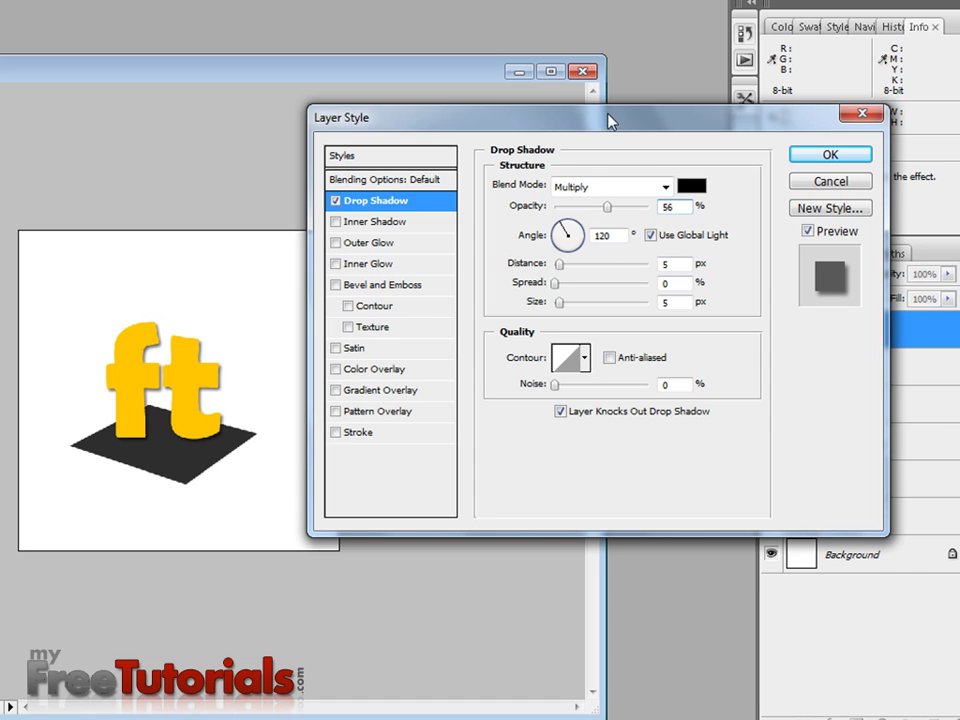
- Turn off Use Global Light and set the drop shadow distance and size to 2 px
left_click(652, 236)
double_click(676, 265)
type("2")
double_click(676, 301)
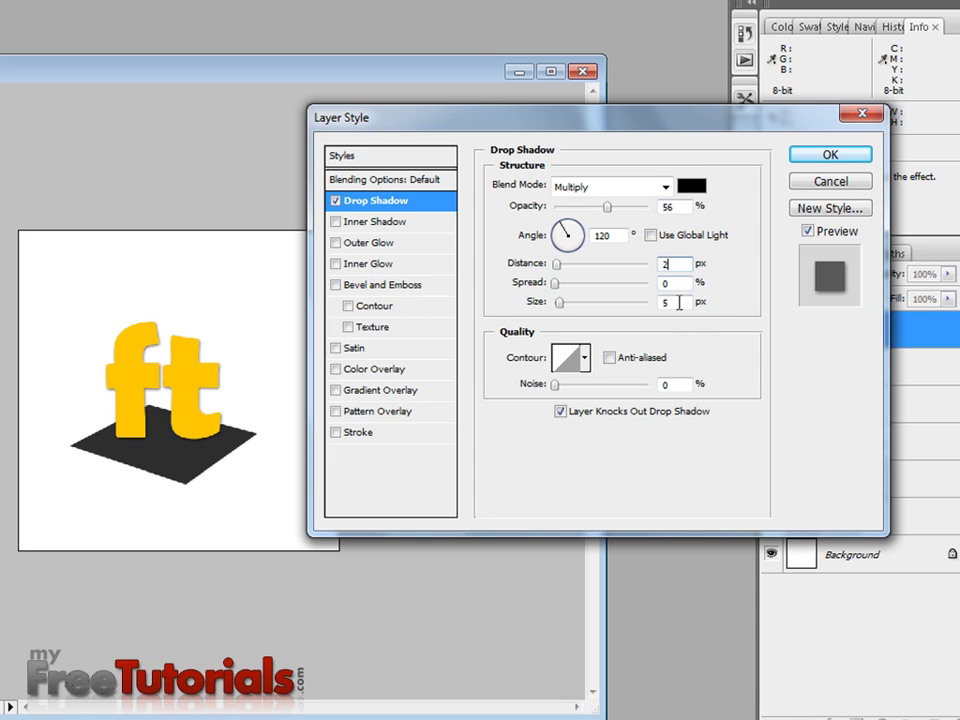
type("2")
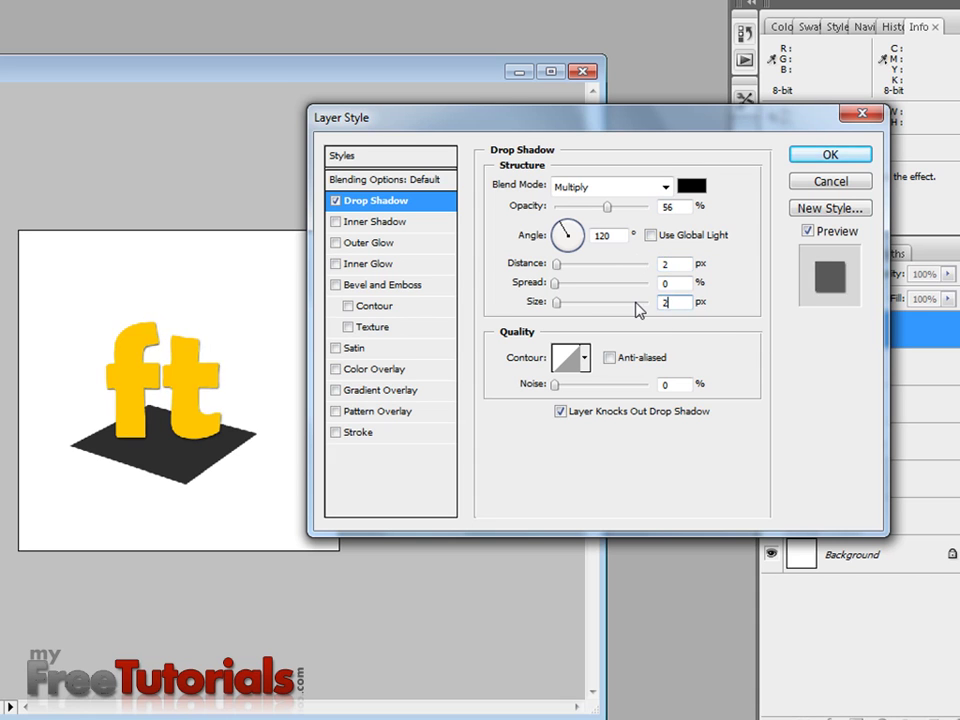
- Enable Inner Shadow on the letters with the orange colour f99302
left_click(345, 221)
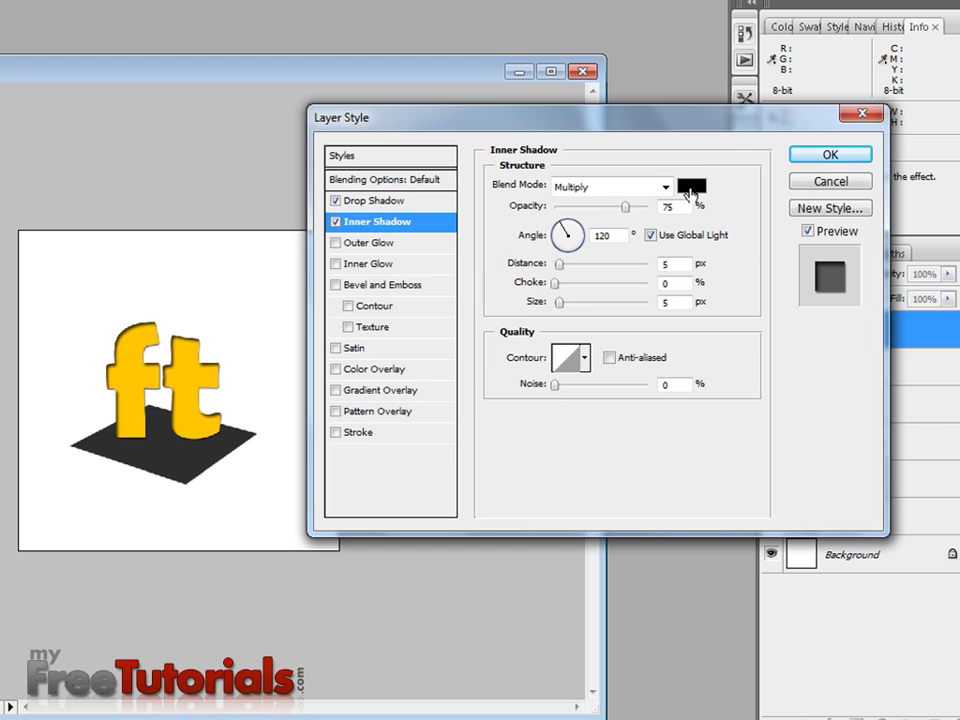
left_click(691, 186)
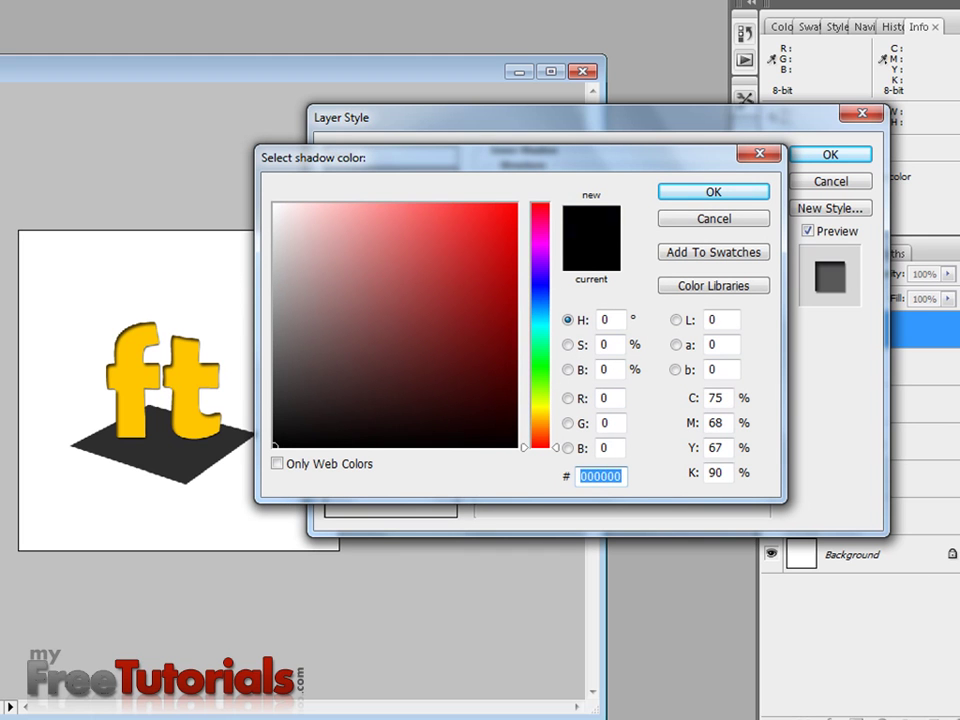
type("f99")
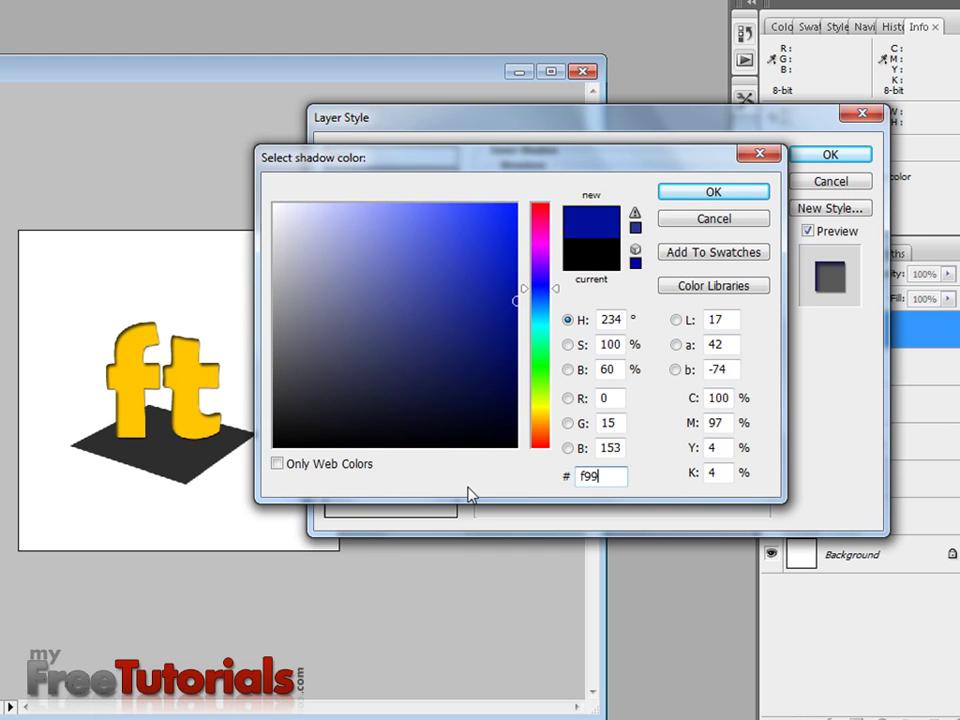
type("302")
key("Return")
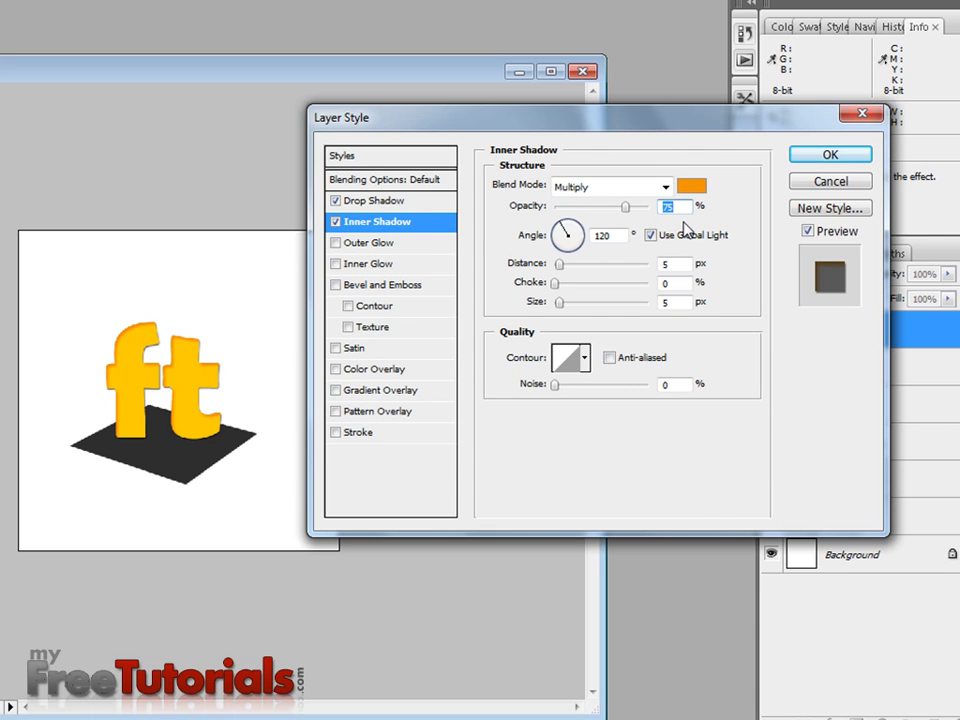
- Set the inner shadow to 57% opacity, 4 px distance and 9 px size, without global light
type("57")
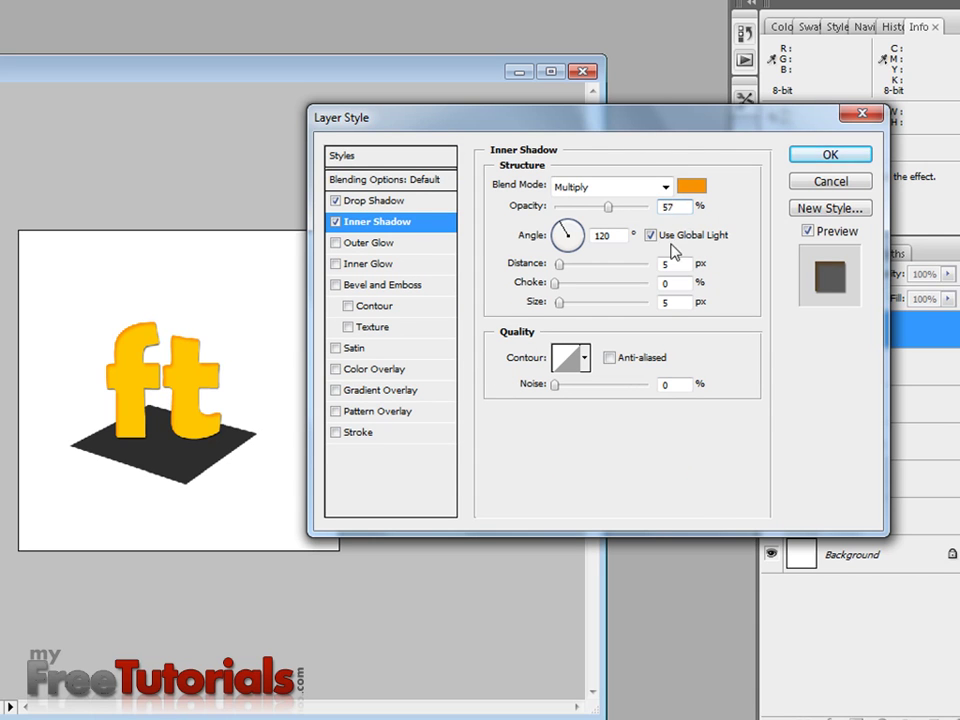
left_click(651, 235)
left_click_drag(678, 266, 652, 277)
type("4")
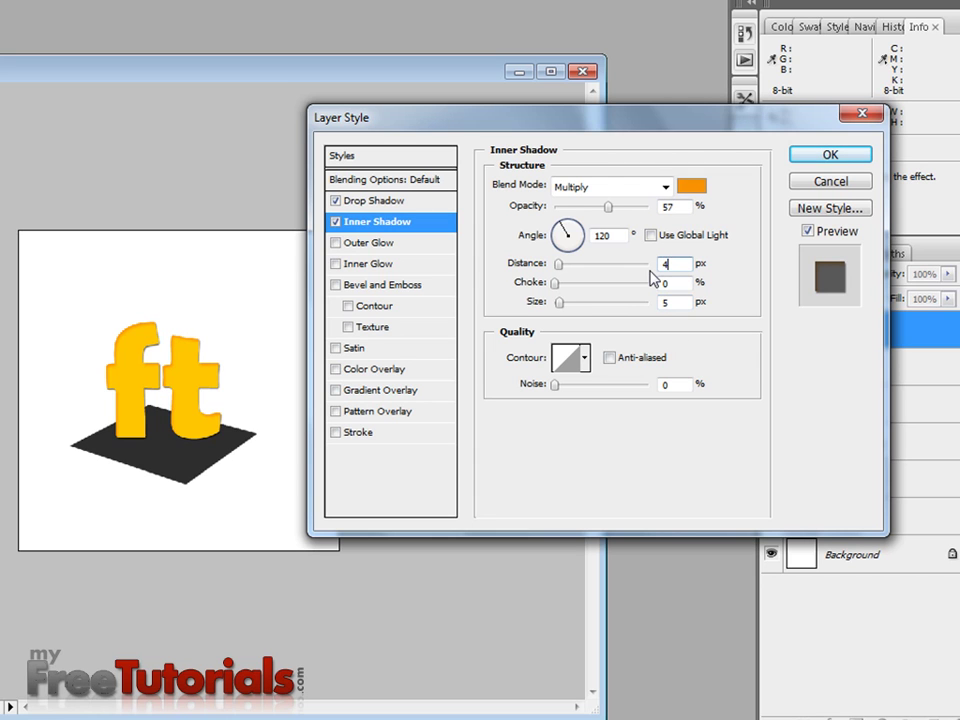
key("Tab")
type("26")
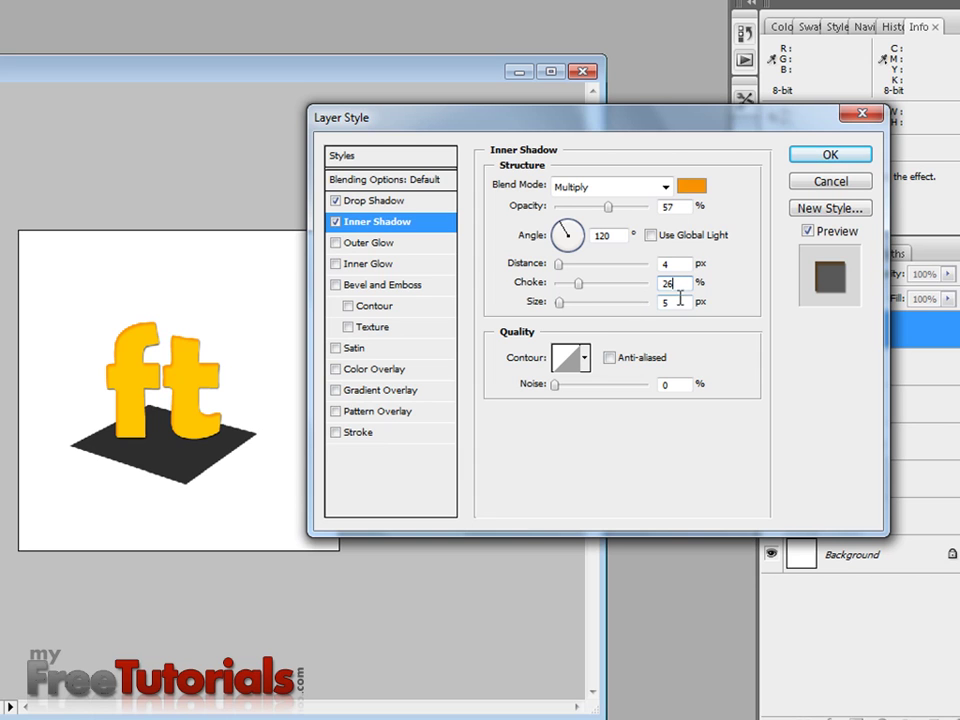
left_click_drag(678, 307, 658, 308)
type("9")
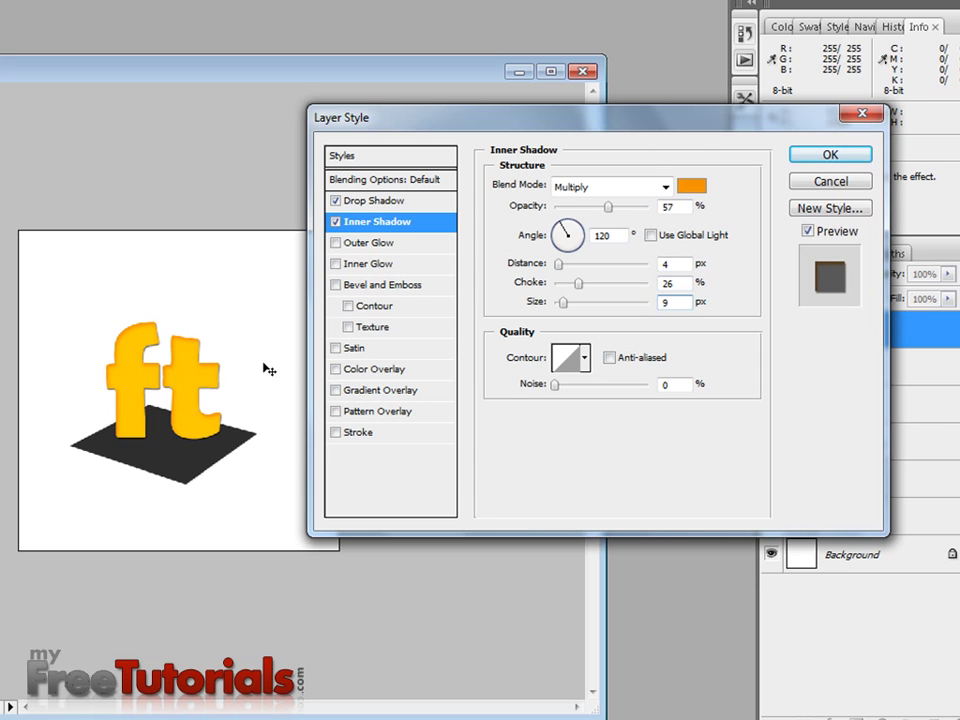
- Enable Outer Glow in Normal blend mode at 67% opacity
left_click(373, 245)
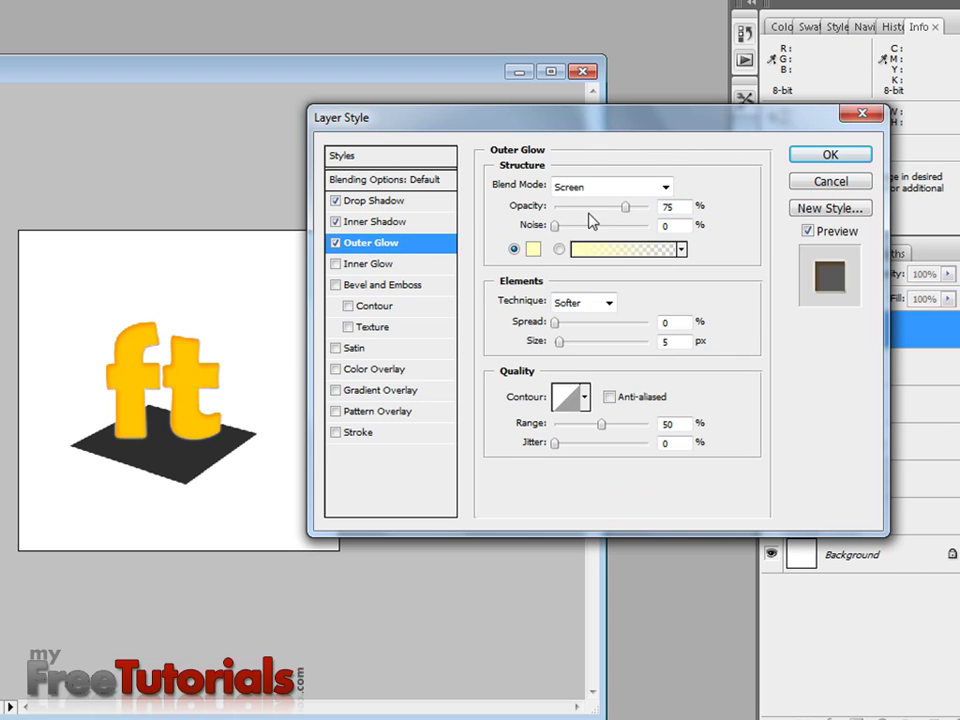
left_click(621, 190)
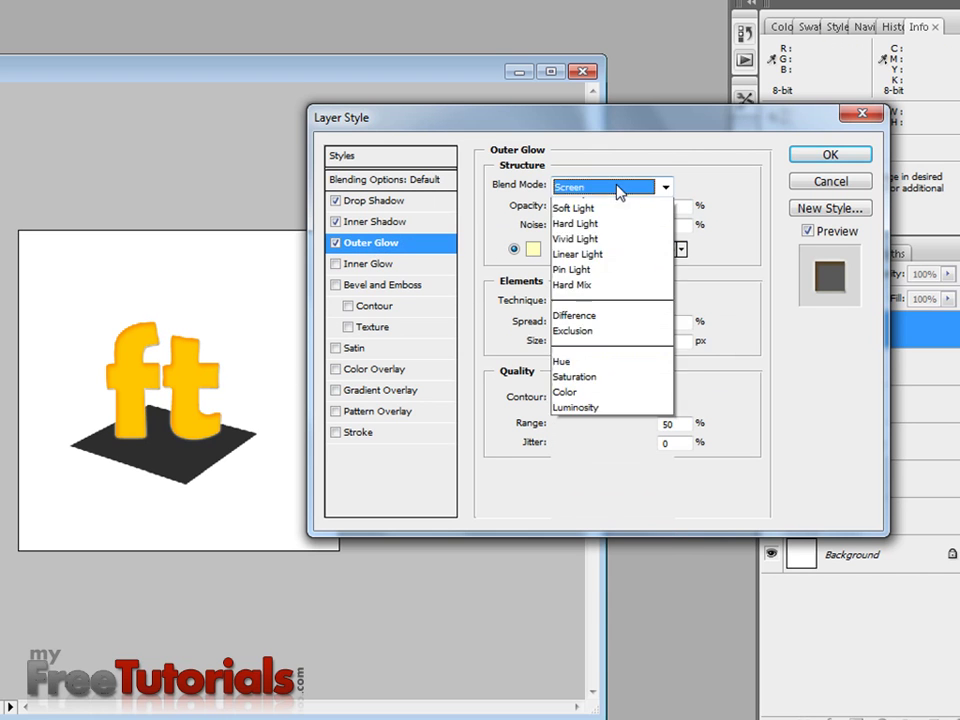
left_click(605, 206)
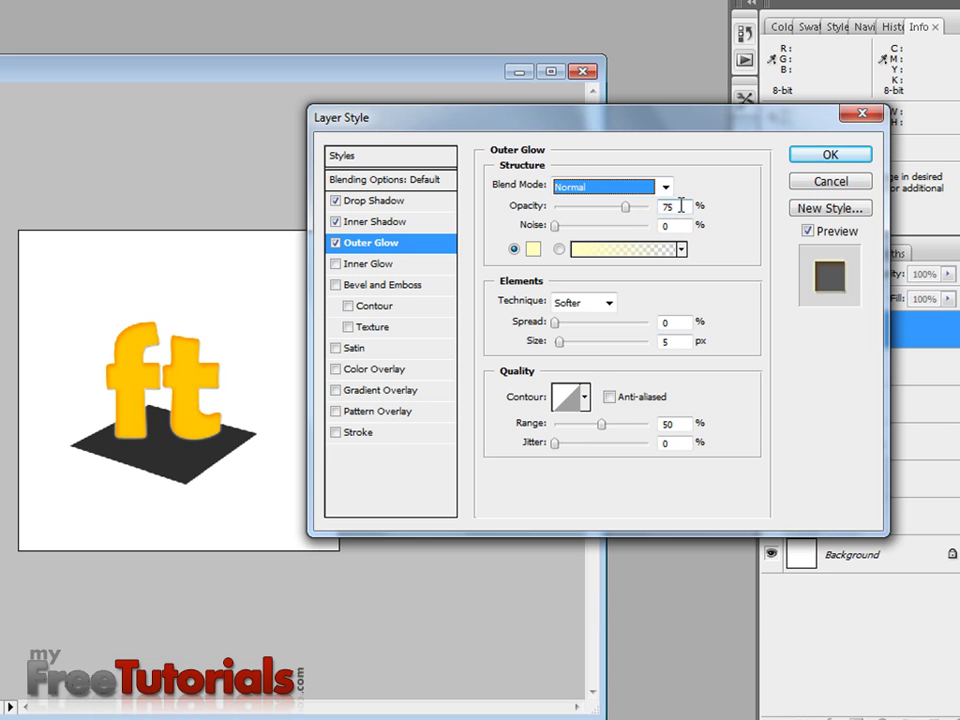
double_click(681, 206)
type("67")
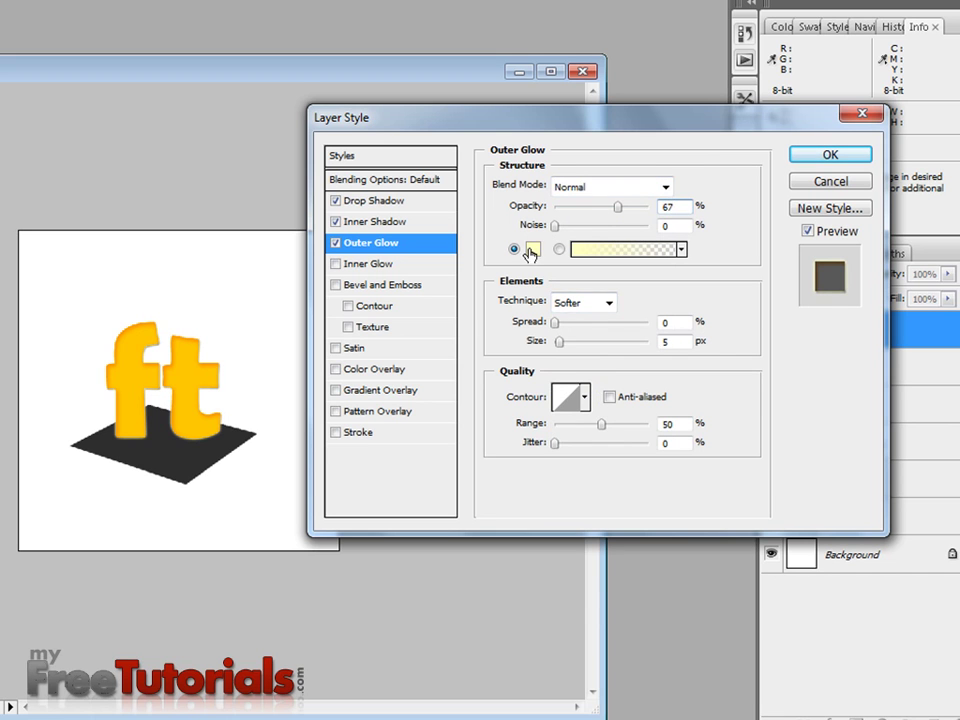
- Set the outer glow colour to white in the Color Picker and select its size value
left_click(530, 250)
left_click_drag(364, 315, 275, 206)
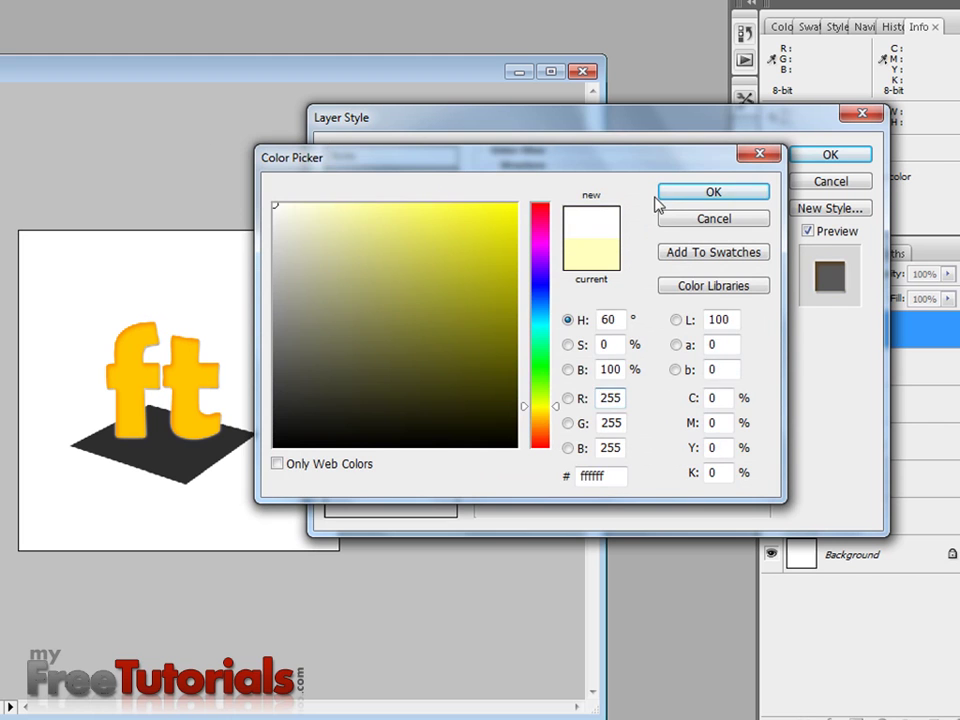
left_click(662, 195)
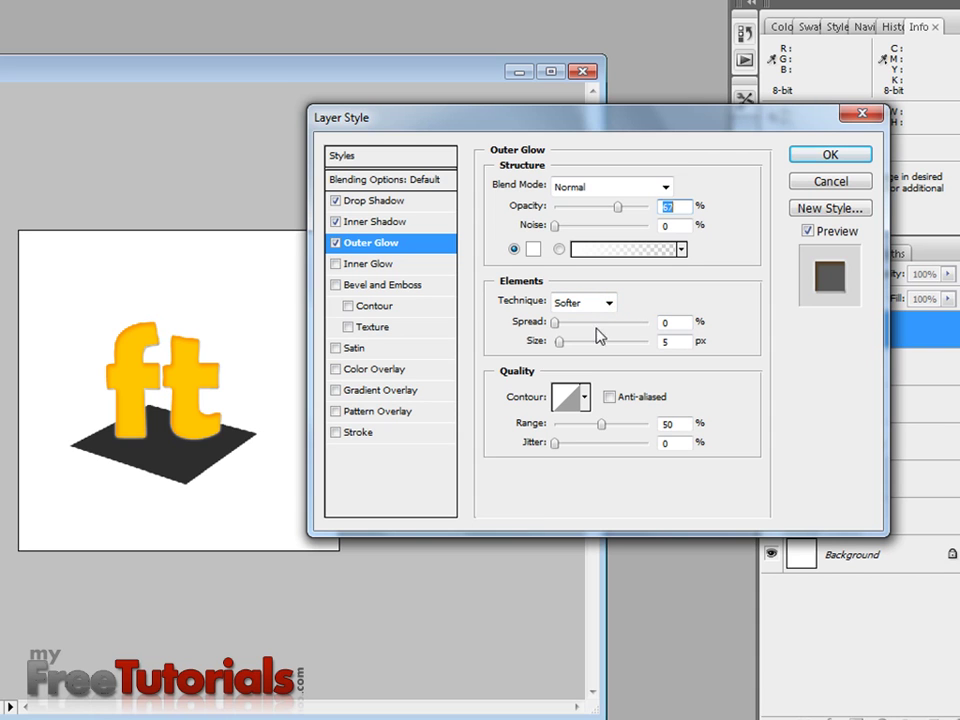
left_click(680, 343)
- Enable Inner Glow in Multiply blend mode at 90% opacity
left_click(445, 263)
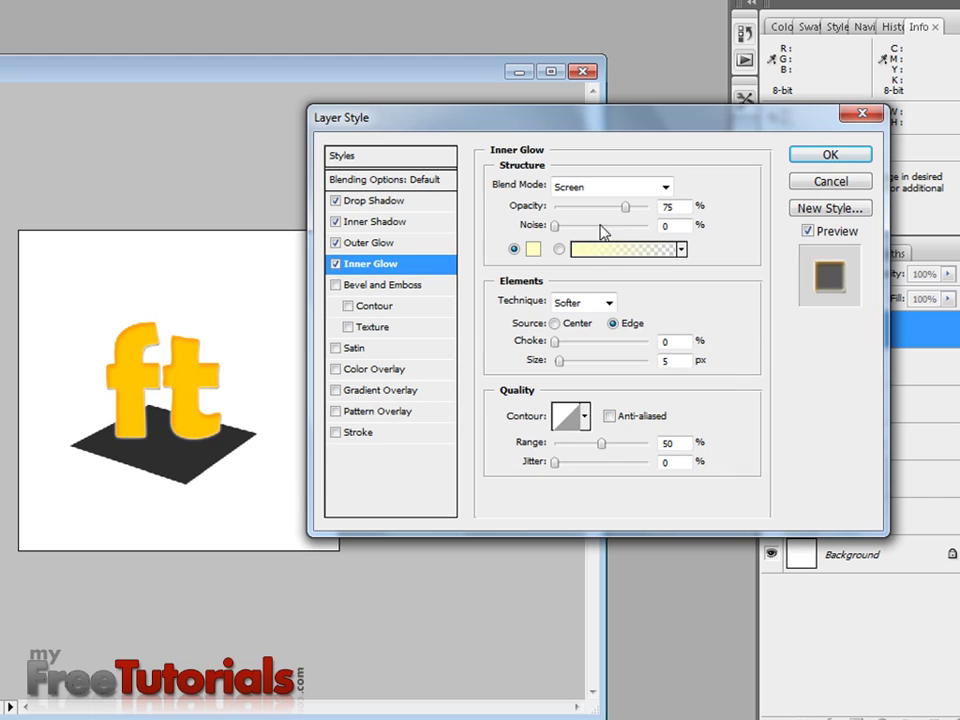
left_click(628, 190)
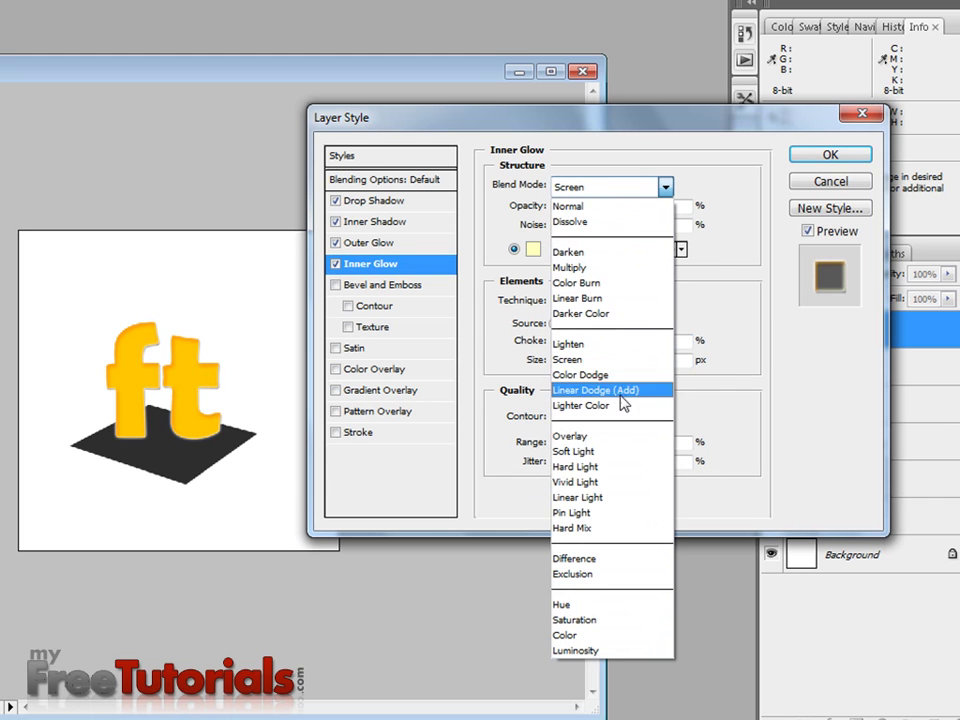
left_click(583, 268)
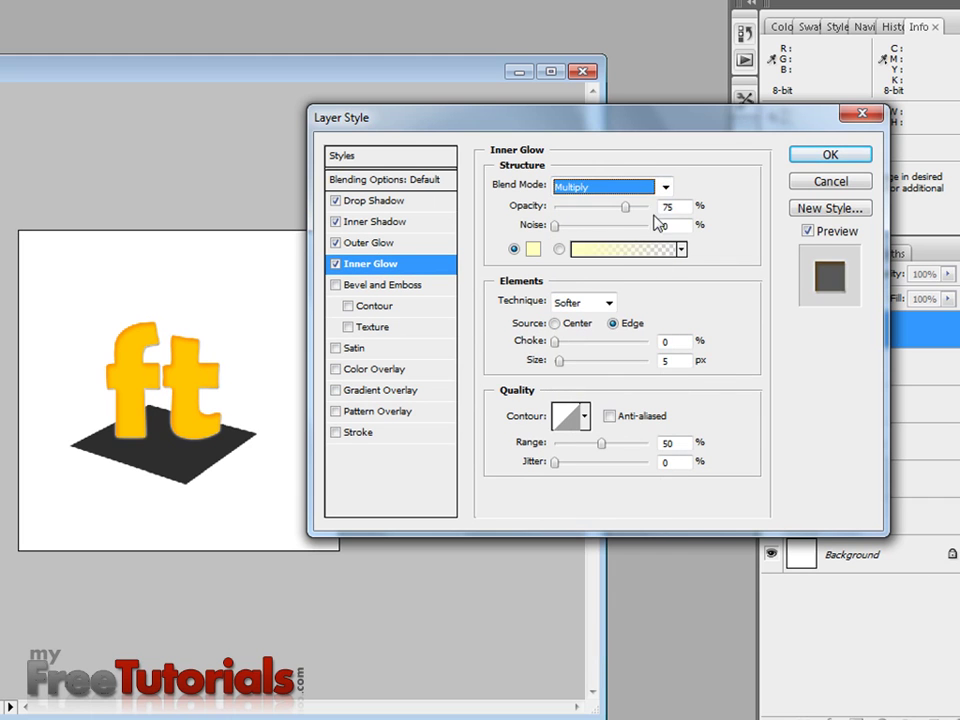
double_click(684, 207)
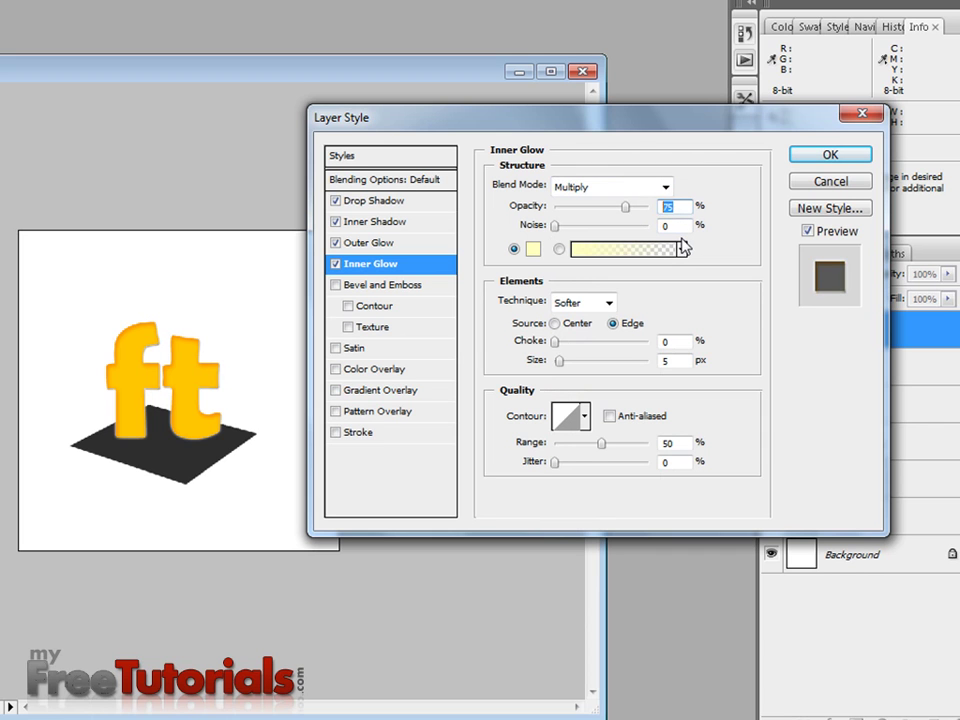
type("90")
- Change the inner glow colour to red by hex code and turn on Bevel and Emboss
left_click(532, 249)
left_click_drag(620, 476, 500, 490)
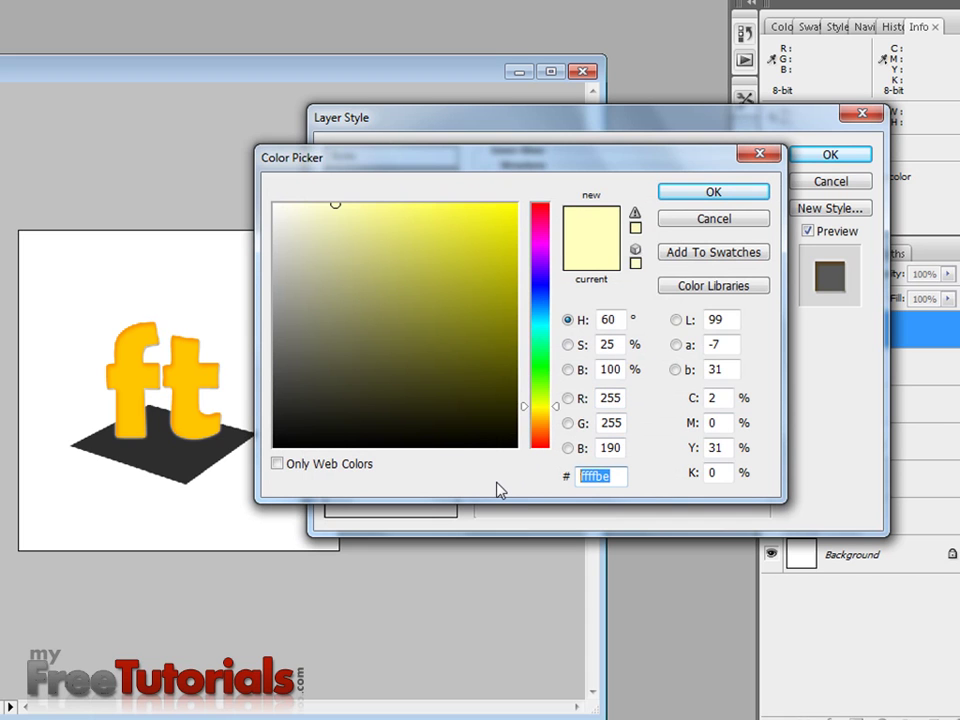
type("f")
type("2c48")
key("Return")
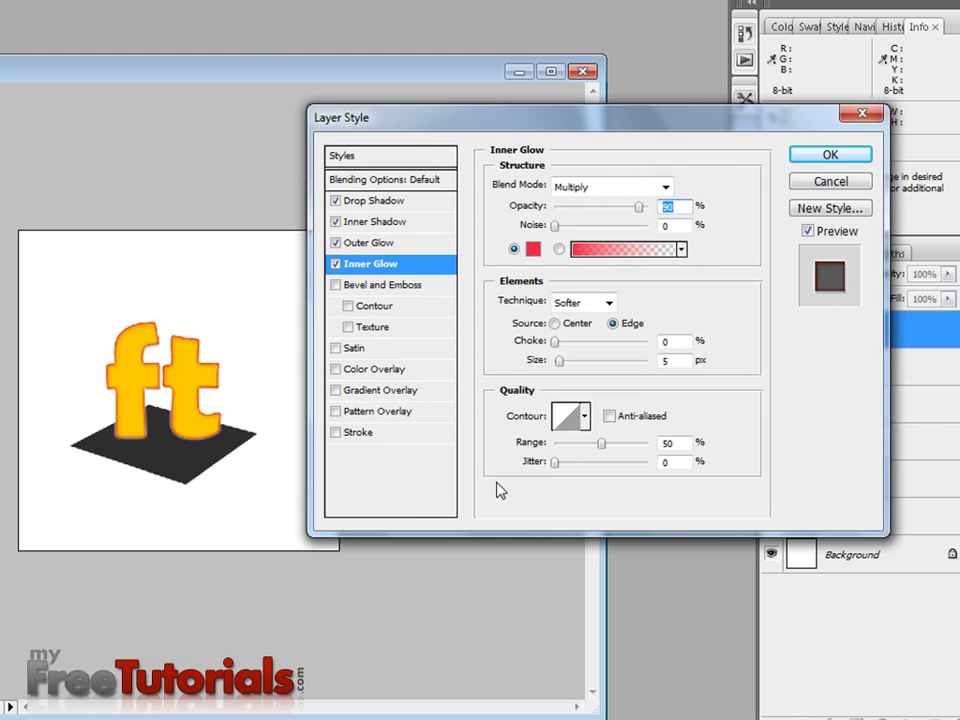
left_click(668, 360)
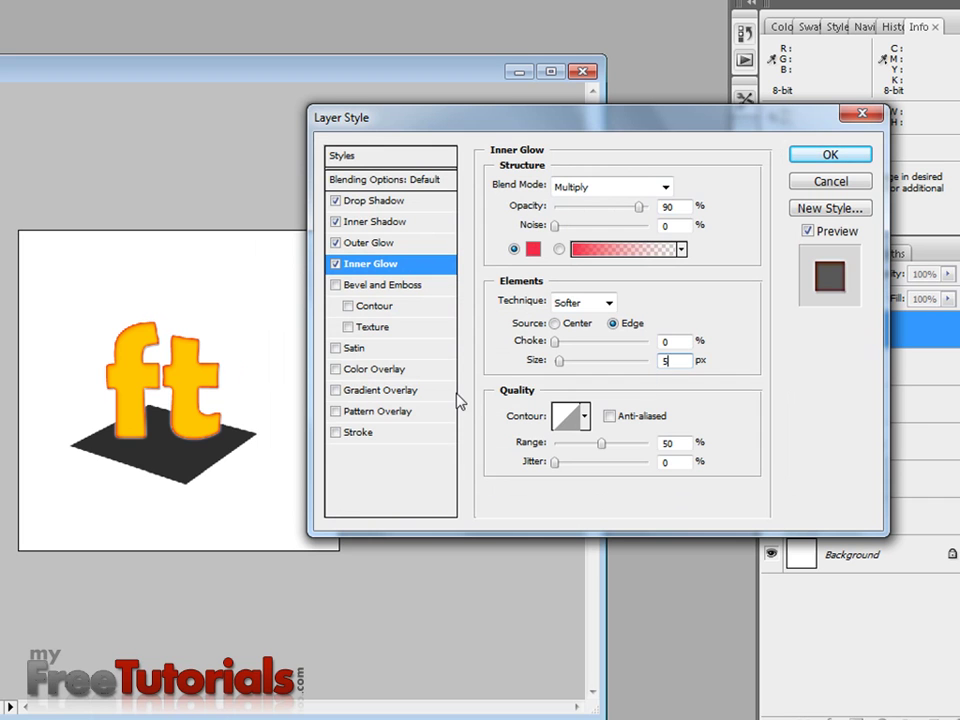
left_click(360, 285)
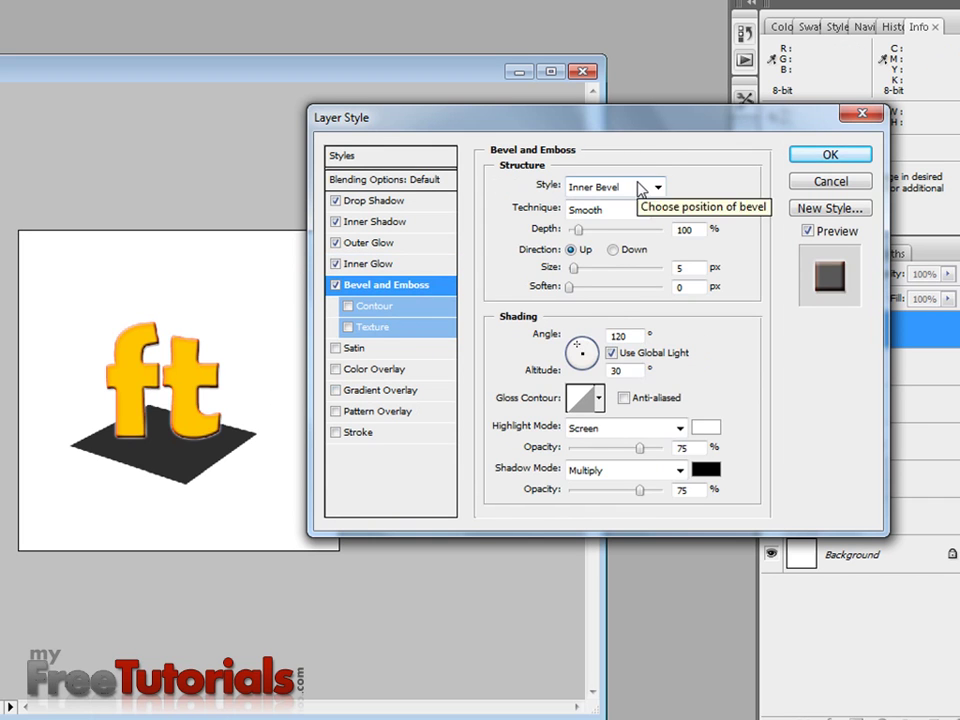